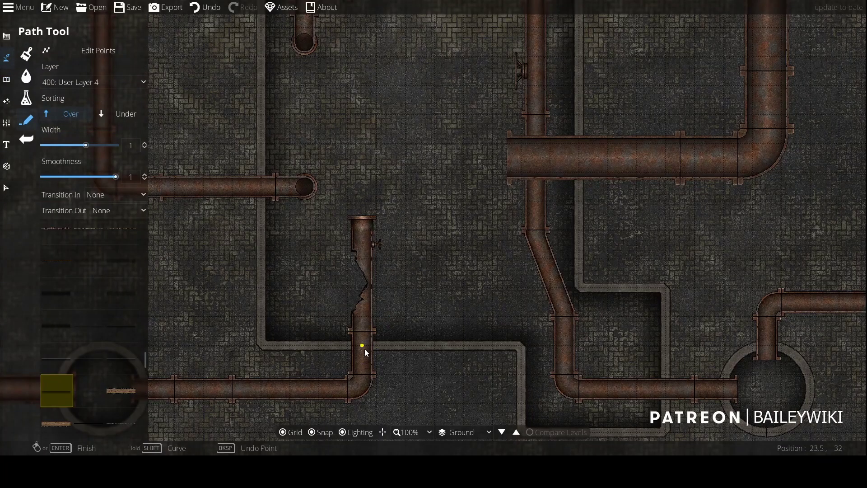
# - Shade the broken gap of the vertical pipe and the area at its open upper end
pyautogui.click(366, 352)
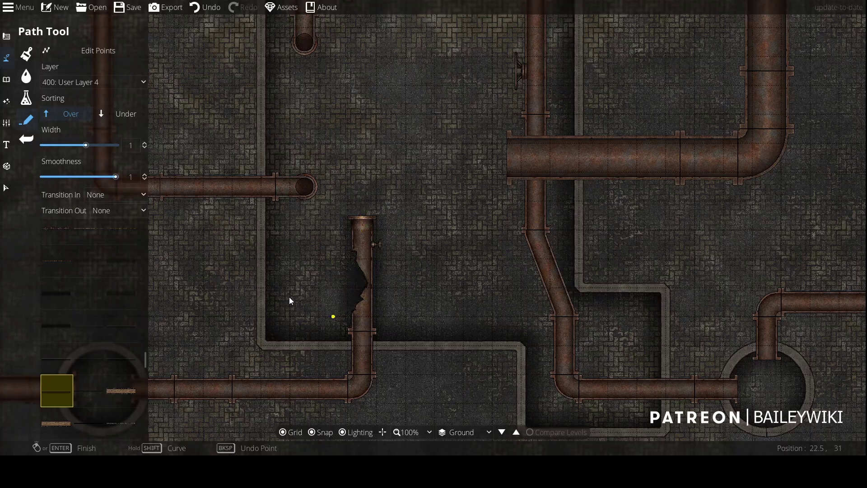
pyautogui.click(6, 80)
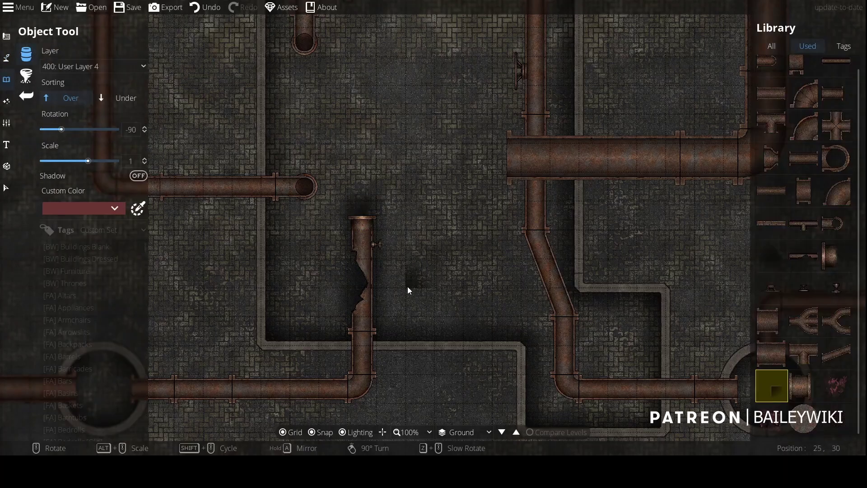
# - Choose the wide soft shadow texture for the Path Tool
pyautogui.click(6, 63)
pyautogui.click(27, 119)
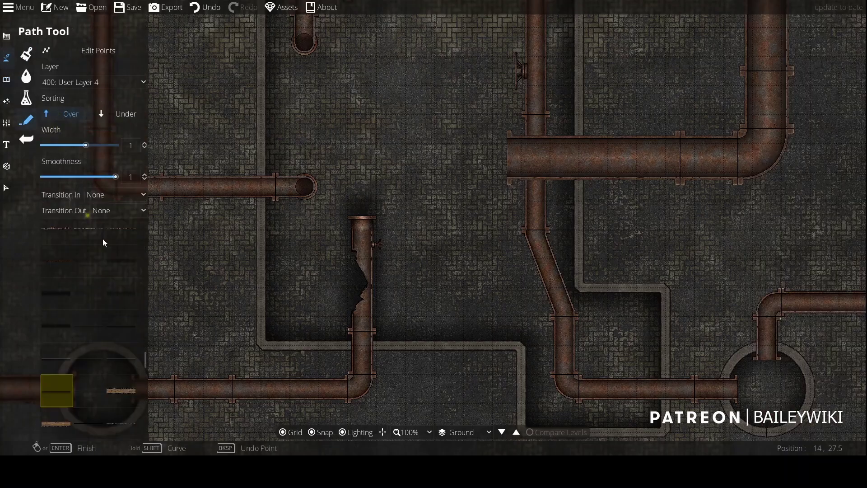
pyautogui.click(47, 323)
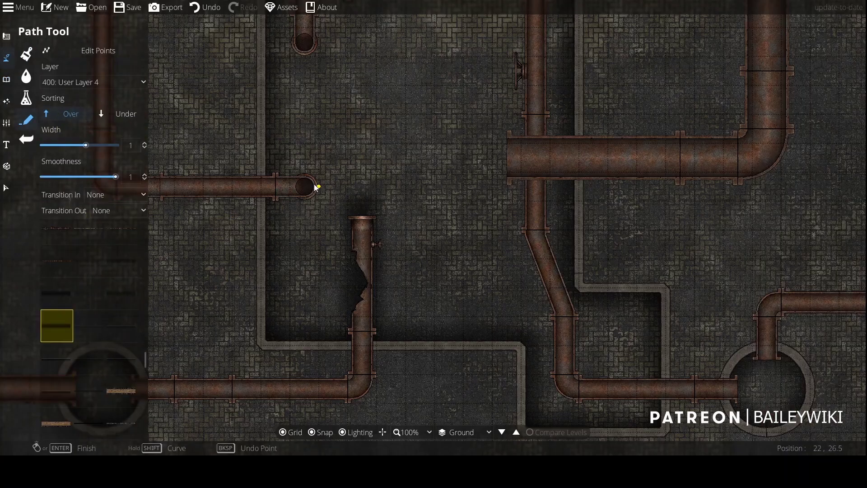
pyautogui.moveTo(260, 187); pyautogui.dragTo(270, 350)
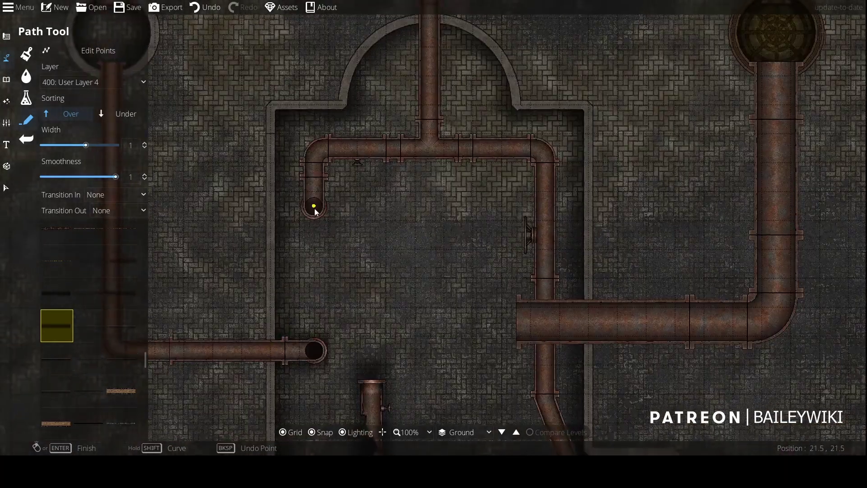
pyautogui.click(315, 148)
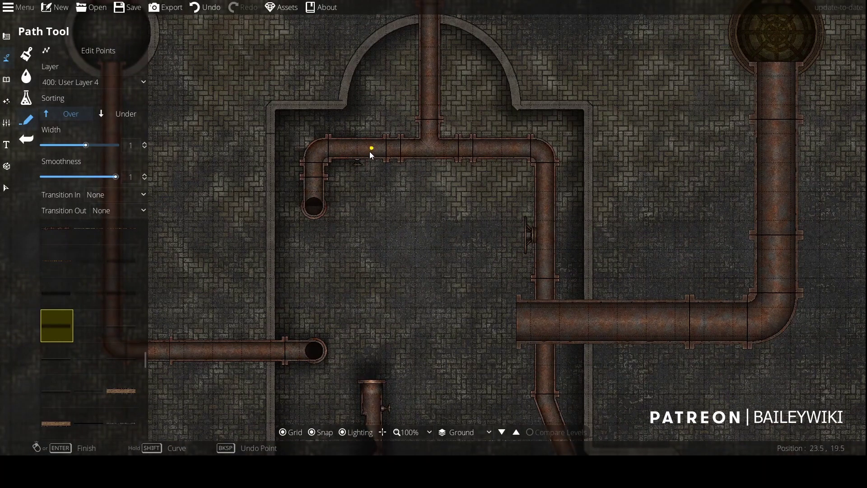
pyautogui.click(204, 7)
# - Set both Transition In and Transition Out of the shadow path to Fade
pyautogui.click(124, 195)
pyautogui.click(121, 224)
pyautogui.click(119, 211)
pyautogui.click(122, 238)
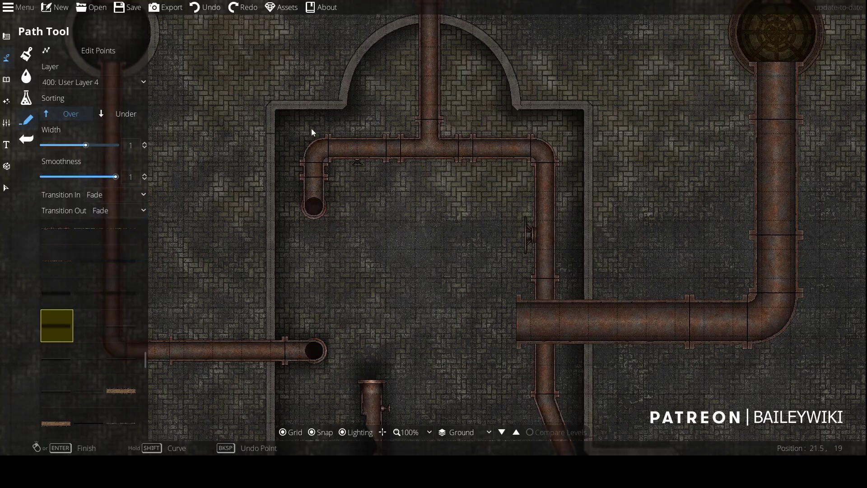
# - Draw fading shadow paths along the vertical pipe run on the room's right side, down to its lower bend
pyautogui.click(547, 148)
pyautogui.moveTo(548, 293); pyautogui.dragTo(528, 161)
pyautogui.click(523, 272)
pyautogui.moveTo(559, 354); pyautogui.dragTo(527, 232)
pyautogui.click(527, 232)
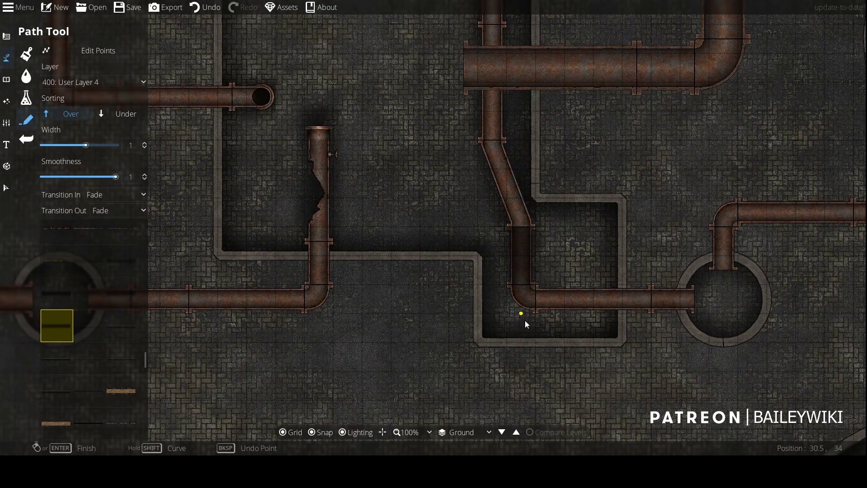
pyautogui.click(514, 303)
# - Select the shadow covering the pipe above the lower bend and move it to a layer beneath the pipe
pyautogui.click(6, 187)
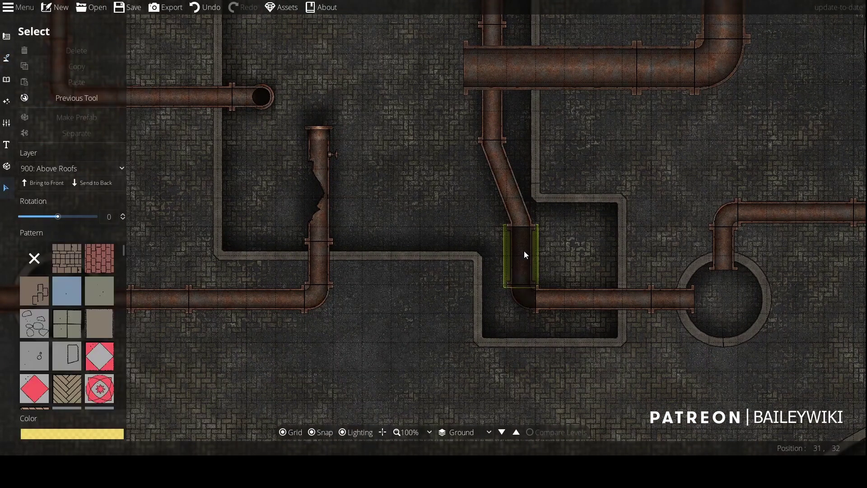
pyautogui.moveTo(492, 383); pyautogui.dragTo(535, 239)
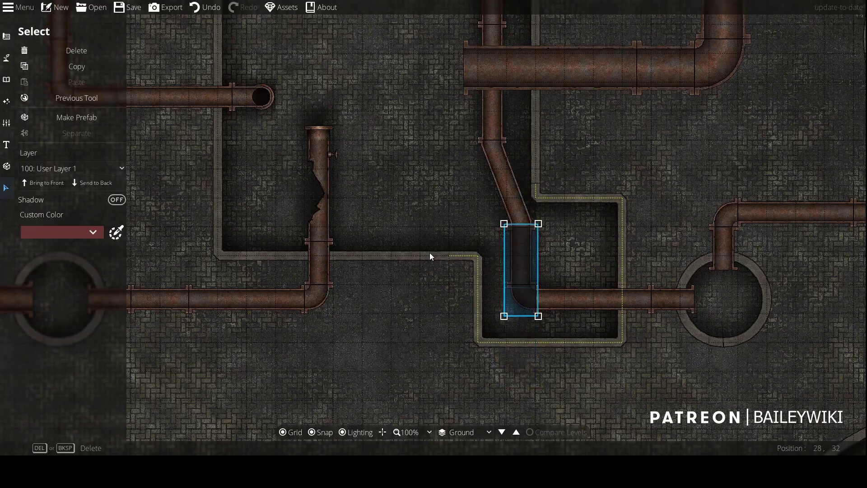
pyautogui.click(81, 170)
pyautogui.click(81, 338)
# - Draw a short fading shadow path across the open end of the wide horizontal pipe, redoing the first attempts
pyautogui.click(7, 58)
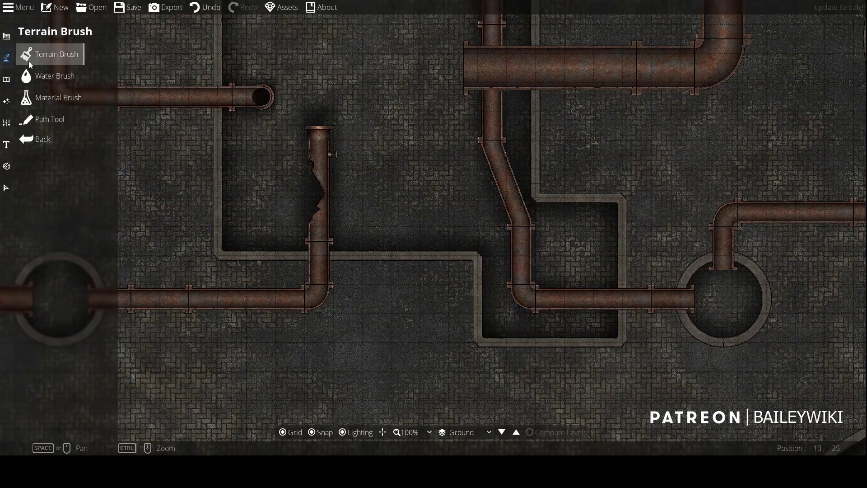
pyautogui.click(28, 120)
pyautogui.moveTo(548, 82); pyautogui.dragTo(539, 256)
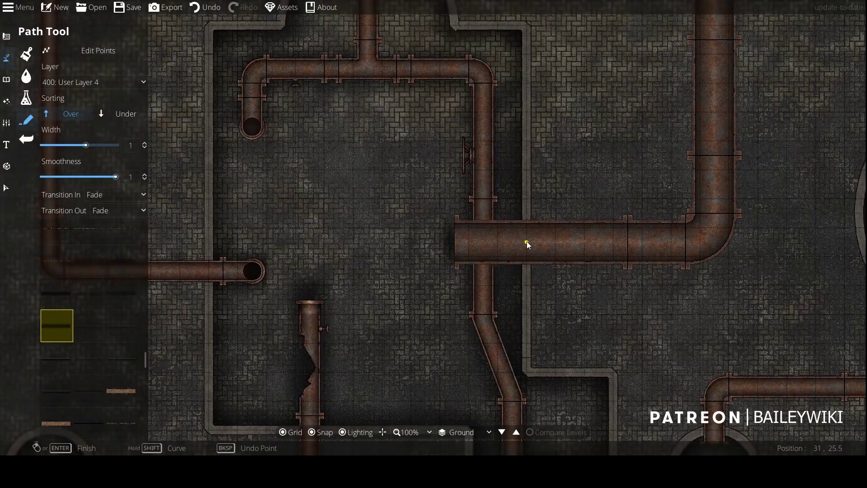
pyautogui.hotkey('ctrl', 'z')
pyautogui.click(443, 227)
pyautogui.rightClick(553, 227)
pyautogui.hotkey('ctrl', 'z')
pyautogui.click(444, 226)
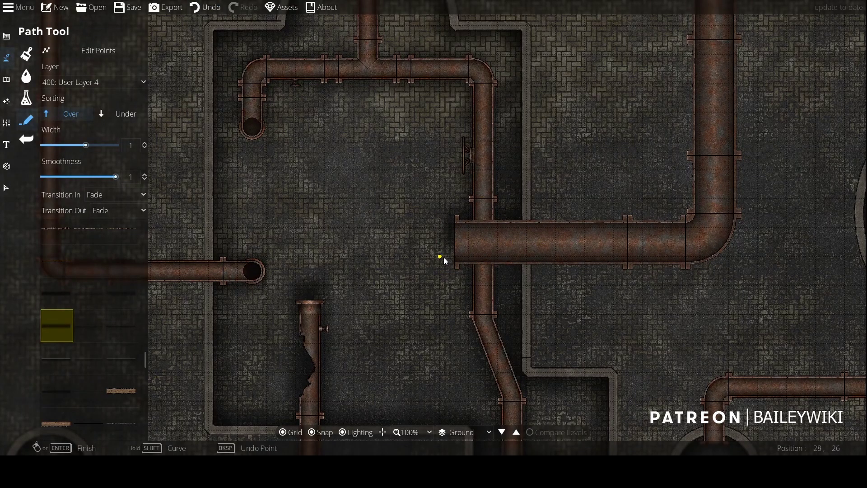
# - Select the dark curved wall edging the green pool and copy its colour
pyautogui.moveTo(527, 261); pyautogui.dragTo(609, 421)
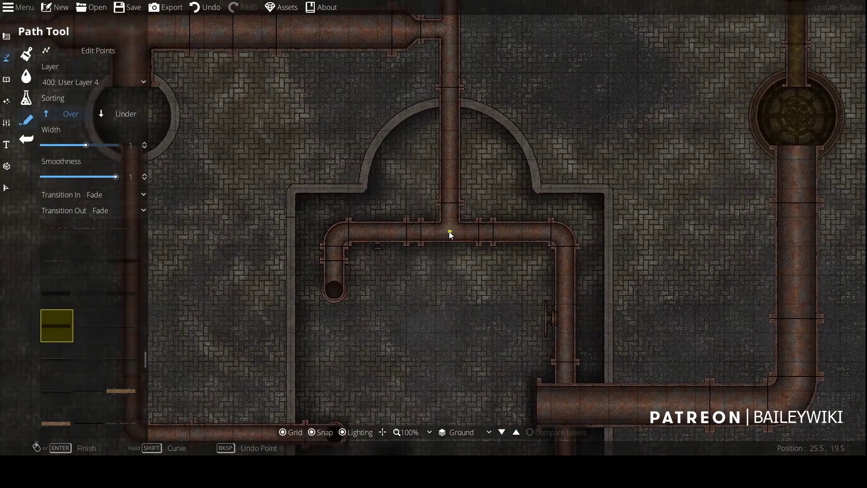
pyautogui.scroll(-1, 464, 236)
pyautogui.moveTo(468, 299); pyautogui.dragTo(525, 260)
pyautogui.moveTo(350, 113); pyautogui.dragTo(395, 280)
pyautogui.scroll(-1, 395, 281)
pyautogui.moveTo(533, 229); pyautogui.dragTo(451, 223)
pyautogui.scroll(5, 451, 226)
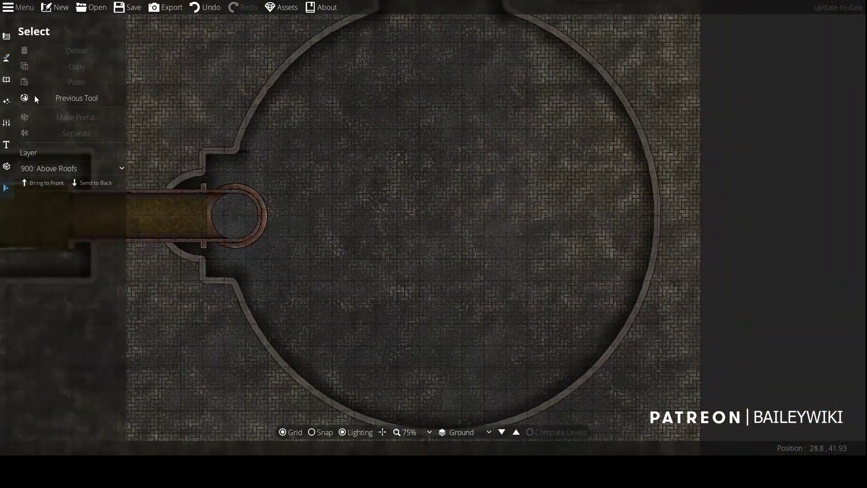
pyautogui.click(55, 72)
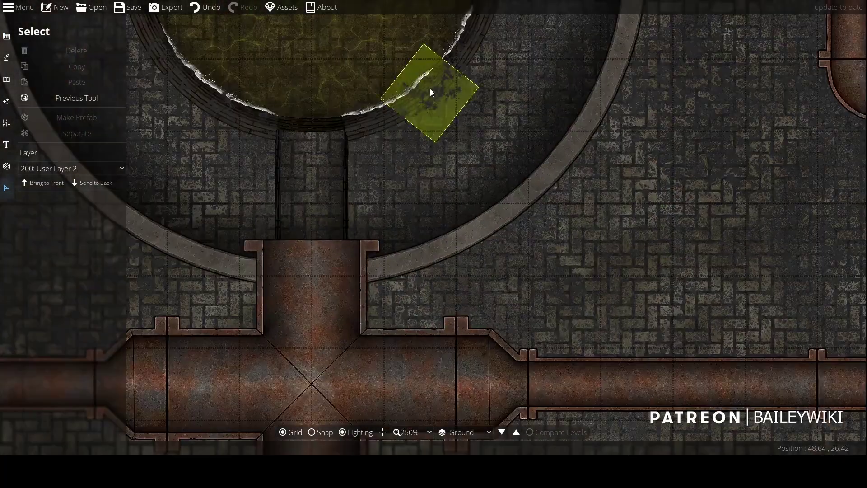
pyautogui.click(362, 131)
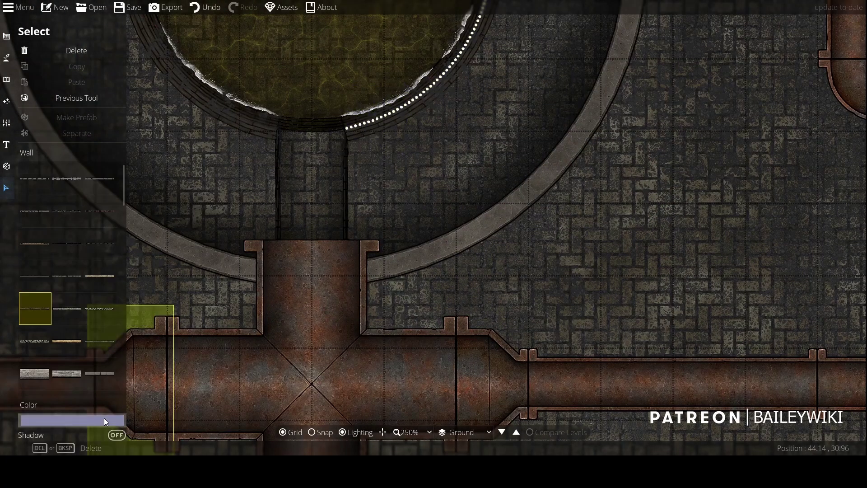
pyautogui.click(103, 420)
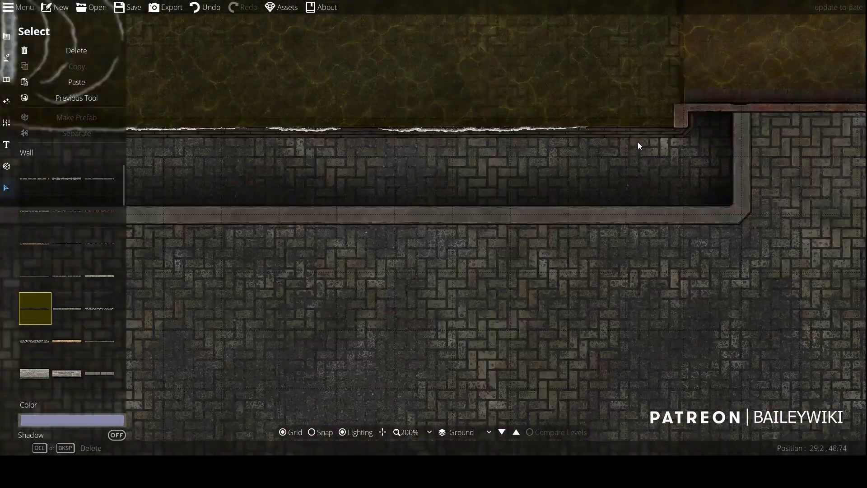
pyautogui.click(631, 134)
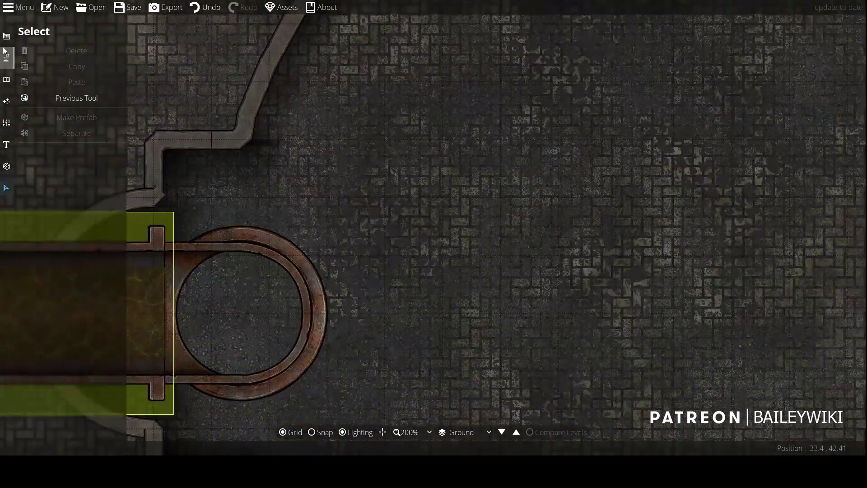
# - Set up the Wall Tool with the pool edging's wall texture and copied colour, and turn on grid snapping
pyautogui.click(6, 36)
pyautogui.click(47, 77)
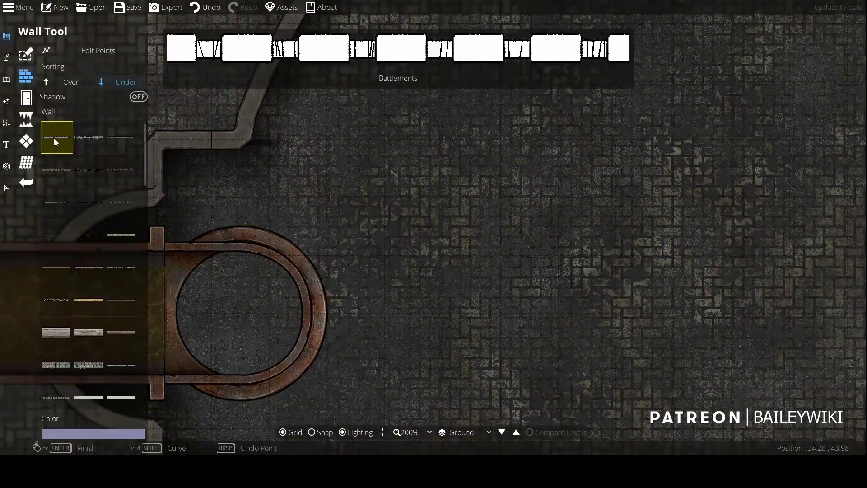
pyautogui.click(61, 269)
pyautogui.click(140, 433)
pyautogui.moveTo(573, 176); pyautogui.dragTo(400, 243)
pyautogui.scroll(-4, 401, 243)
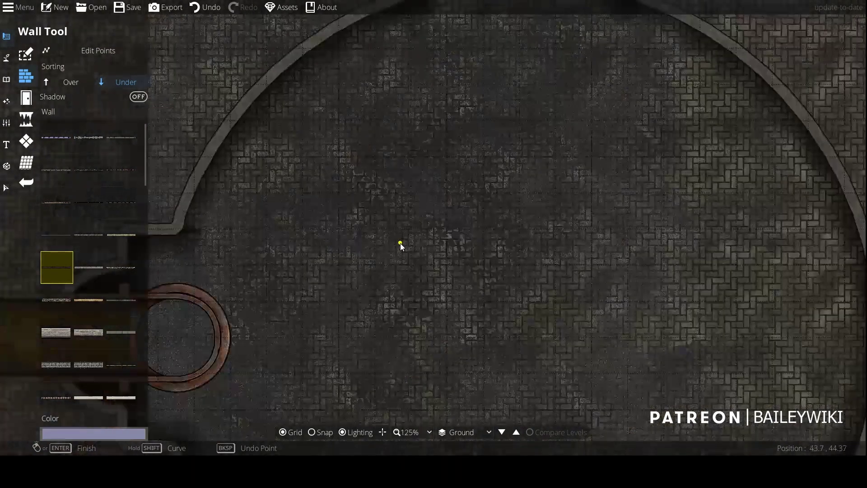
pyautogui.press('s')
pyautogui.moveTo(297, 332); pyautogui.dragTo(282, 240)
pyautogui.click(278, 238)
pyautogui.moveTo(339, 141); pyautogui.dragTo(337, 250)
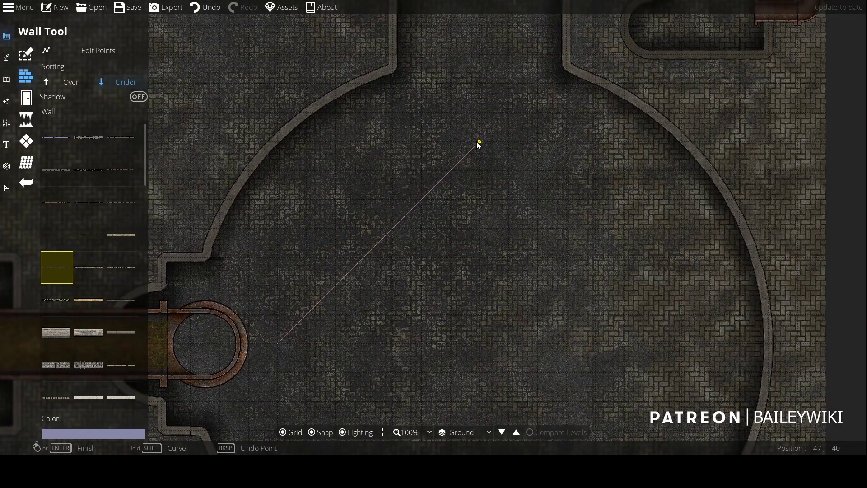
pyautogui.press('shift')
pyautogui.click(277, 143)
pyautogui.scroll(2, 479, 144)
pyautogui.hotkey('ctrl', 'z')
# - Draw a quarter-circle wall inside the large round room, curving from position 47, 40 to 40, 47
pyautogui.scroll(-2, 445, 215)
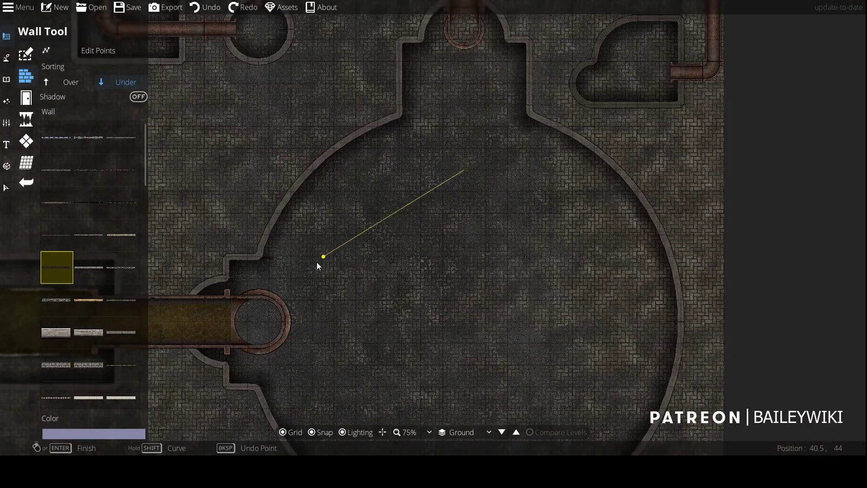
pyautogui.press('shift')
pyautogui.scroll(3, 315, 184)
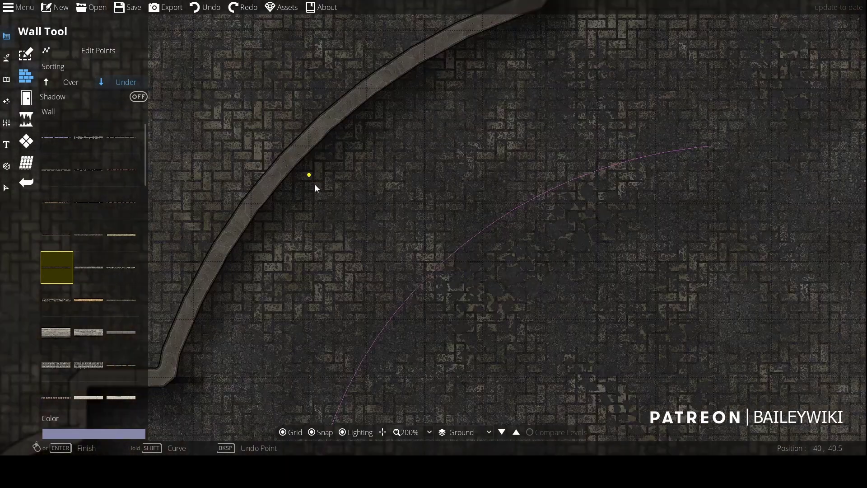
pyautogui.scroll(-1, 316, 187)
pyautogui.keyDown('shift'); pyautogui.click(316, 166); pyautogui.keyUp('shift')
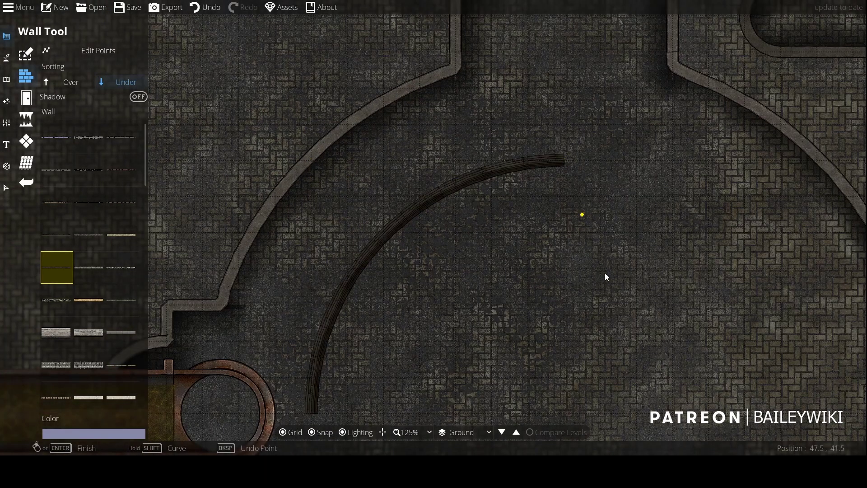
# - Continue the inner ring with a lower-left quarter-circle wall from position 40, 47 to 47, 54
pyautogui.moveTo(306, 413); pyautogui.dragTo(337, 188)
pyautogui.click(337, 187)
pyautogui.moveTo(436, 318); pyautogui.dragTo(306, 50)
pyautogui.moveTo(360, 136); pyautogui.dragTo(449, 299)
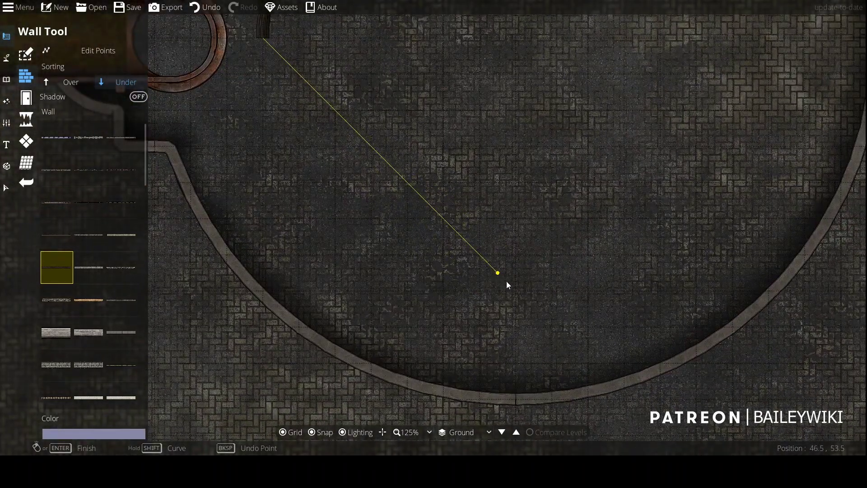
pyautogui.click(515, 290)
pyautogui.press('shift')
pyautogui.rightClick(265, 283)
# - Add the ring's lower-right quarter-circle wall from position 47, 54 to 54, 47
pyautogui.click(513, 291)
pyautogui.moveTo(513, 291); pyautogui.dragTo(295, 362)
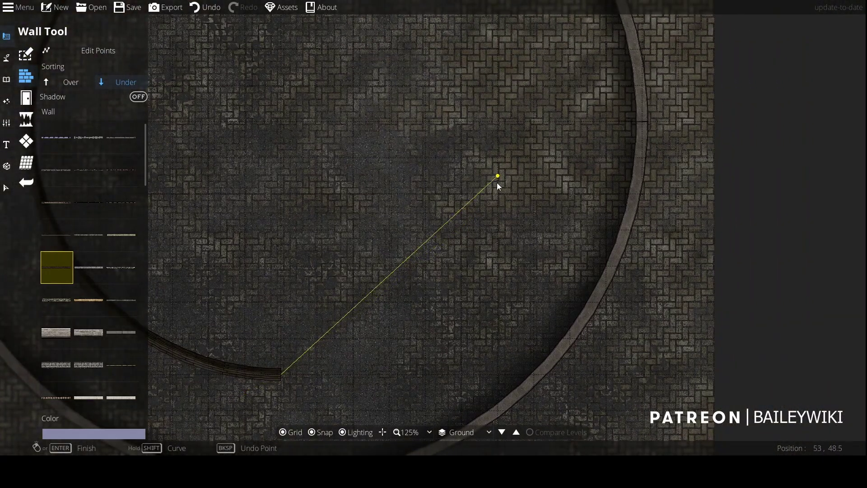
pyautogui.scroll(-3, 536, 128)
pyautogui.scroll(4, 537, 126)
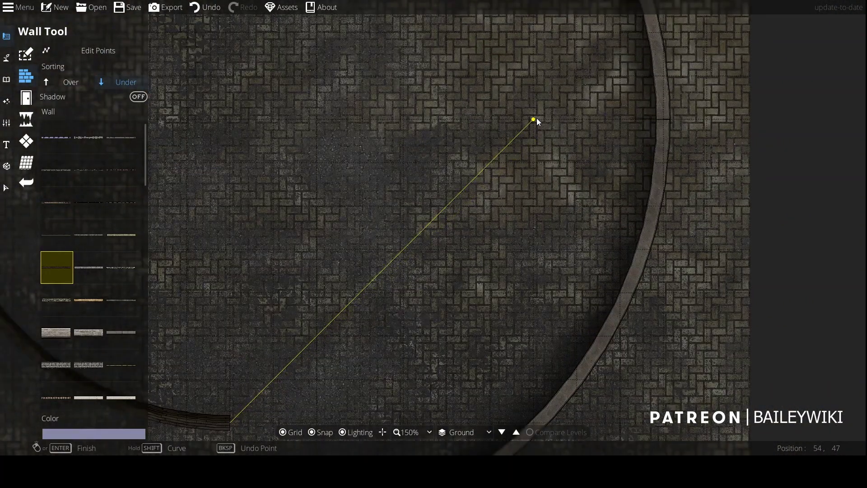
pyautogui.keyDown('shift'); pyautogui.click(537, 118); pyautogui.keyUp('shift')
pyautogui.moveTo(536, 118); pyautogui.dragTo(524, 291)
pyautogui.rightClick(543, 316)
# - Close the ring with an upper-right quarter-circle wall from position 54, 47 to 47, 40
pyautogui.click(531, 285)
pyautogui.moveTo(437, 150); pyautogui.dragTo(615, 359)
pyautogui.keyDown('shift'); pyautogui.click(416, 191); pyautogui.keyUp('shift')
pyautogui.moveTo(718, 187); pyautogui.dragTo(582, 83)
pyautogui.rightClick(580, 80)
pyautogui.scroll(-4, 375, 202)
pyautogui.scroll(3, 343, 220)
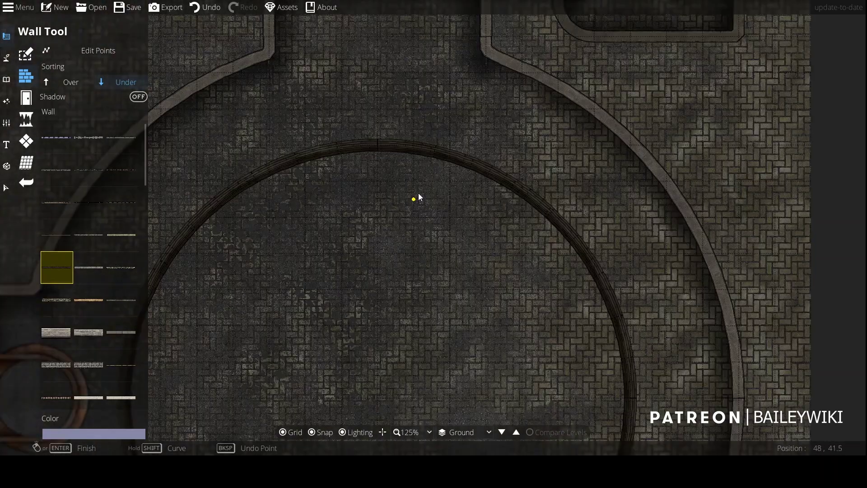
pyautogui.moveTo(379, 179); pyautogui.dragTo(392, 74)
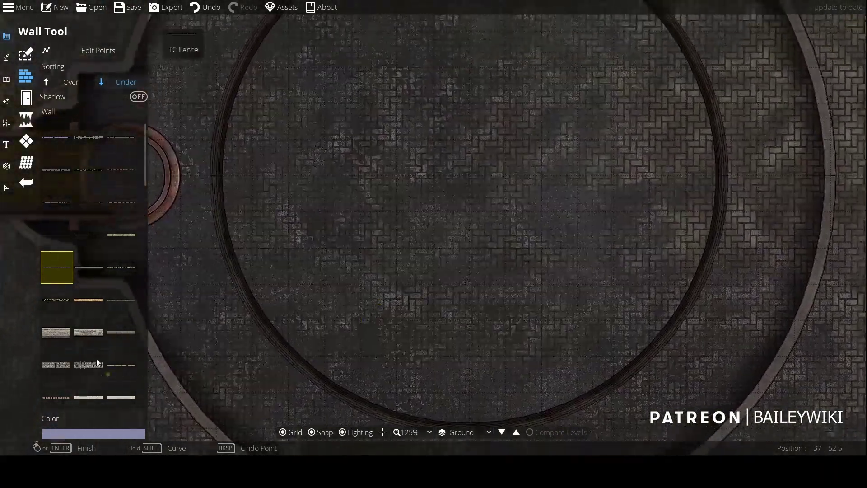
# - Change the wall colour to a darker shade of the same muted blue
pyautogui.click(88, 434)
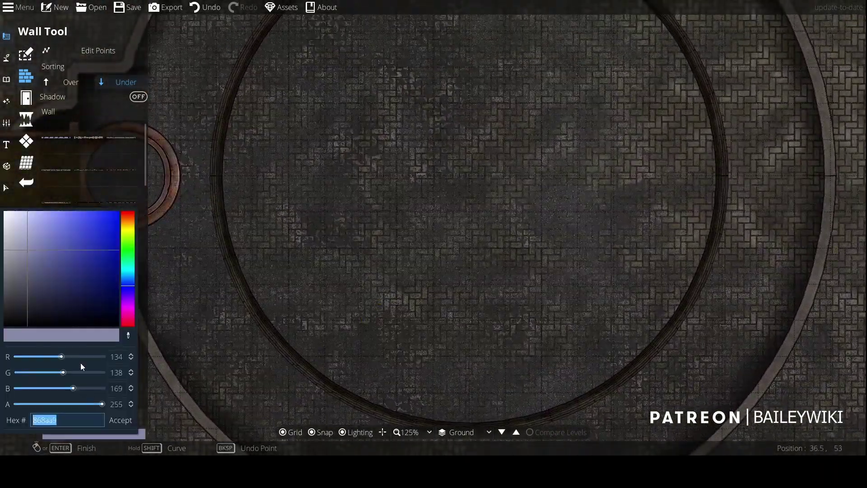
pyautogui.click(26, 270)
pyautogui.click(120, 419)
pyautogui.moveTo(434, 343); pyautogui.dragTo(476, 304)
pyautogui.rightClick(654, 131)
# - Reselect the ring's wall texture in the Wall Tool and paste the darker blue as its colour
pyautogui.click(28, 76)
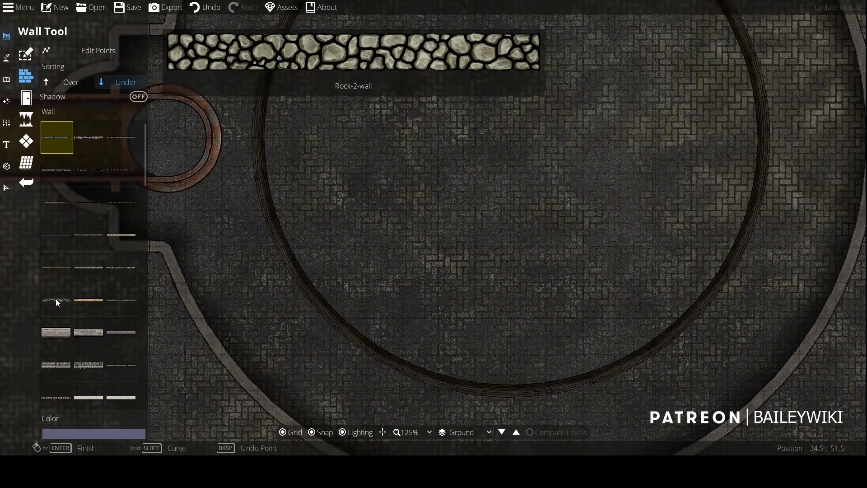
pyautogui.click(49, 266)
pyautogui.click(124, 435)
pyautogui.hotkey('ctrl', 'v')
pyautogui.click(120, 420)
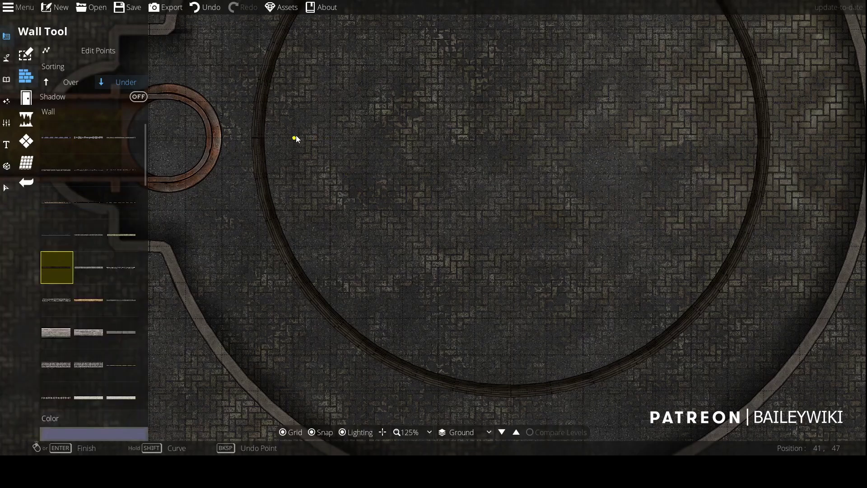
# - Build the lower half of a second, smaller ring wall, curving from position 41, 47 through 47, 53 to 53, 47
pyautogui.click(295, 138)
pyautogui.scroll(-2, 506, 357)
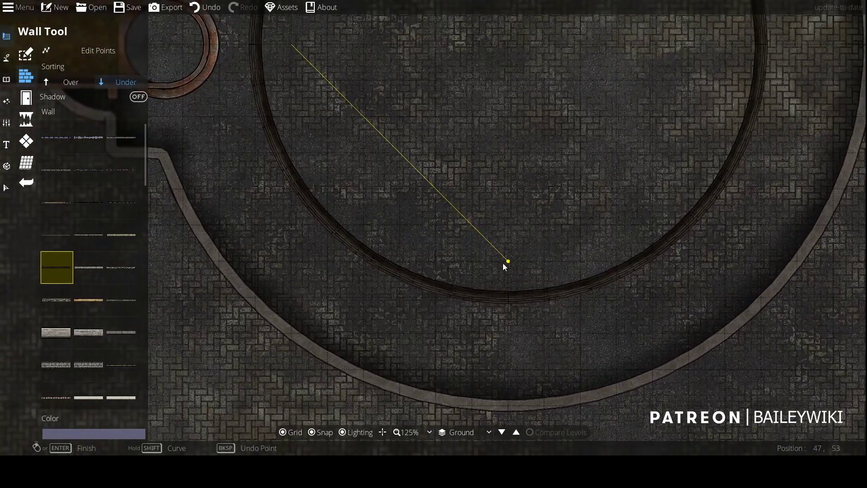
pyautogui.press('shift')
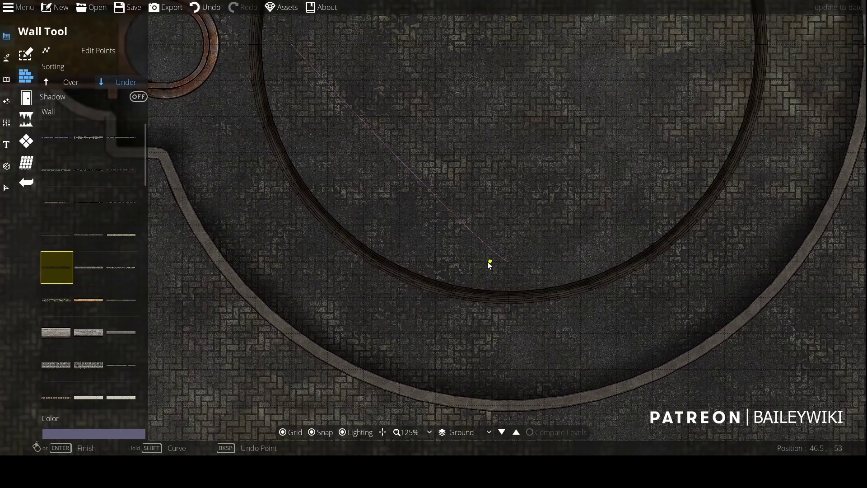
pyautogui.keyDown('shift'); pyautogui.click(293, 254); pyautogui.keyUp('shift')
pyautogui.moveTo(426, 236); pyautogui.dragTo(356, 286)
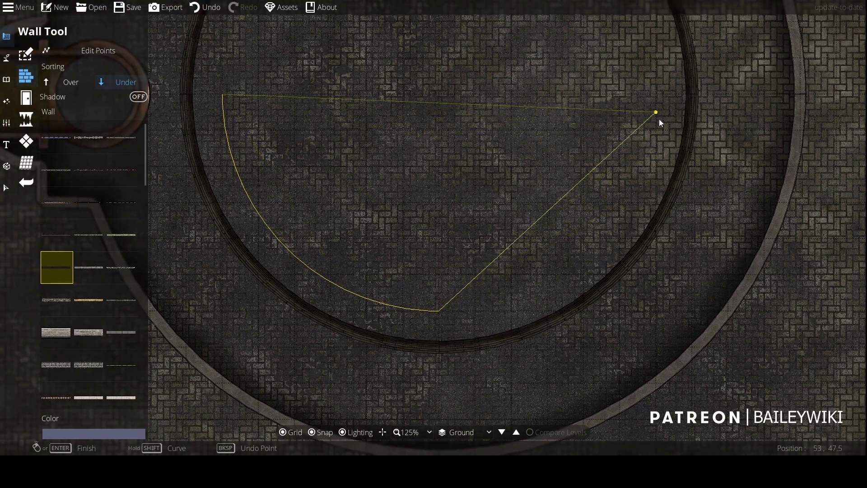
pyautogui.press('shift')
pyautogui.click(657, 320)
pyautogui.scroll(3, 657, 320)
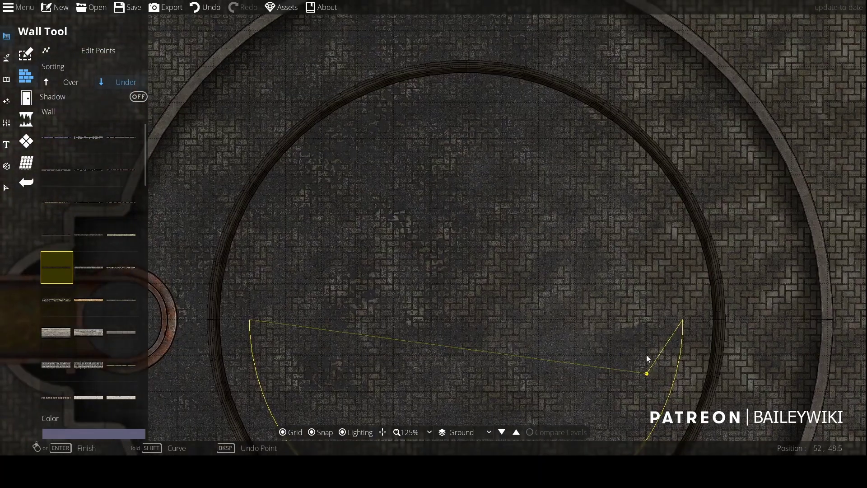
pyautogui.rightClick(681, 321)
# - Close the second ring with two quarter-circle walls from position 53, 47 through 47, 41 back to 41, 47
pyautogui.click(683, 319)
pyautogui.click(465, 104)
pyautogui.press('shift')
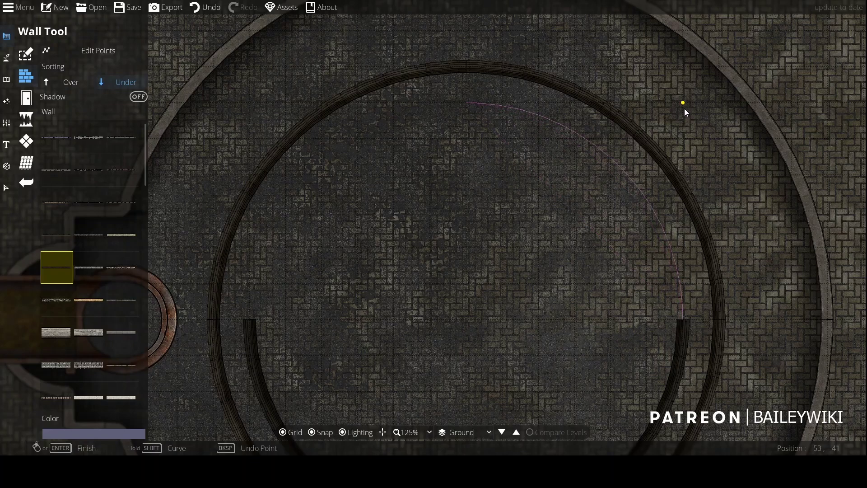
pyautogui.click(684, 110)
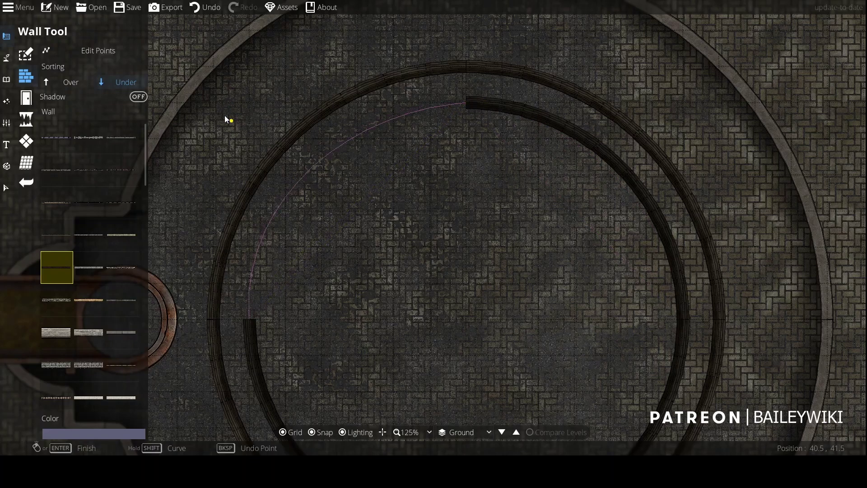
pyautogui.click(256, 104)
pyautogui.scroll(-2, 391, 254)
pyautogui.scroll(3, 397, 256)
pyautogui.moveTo(396, 253); pyautogui.dragTo(476, 249)
pyautogui.click(562, 108)
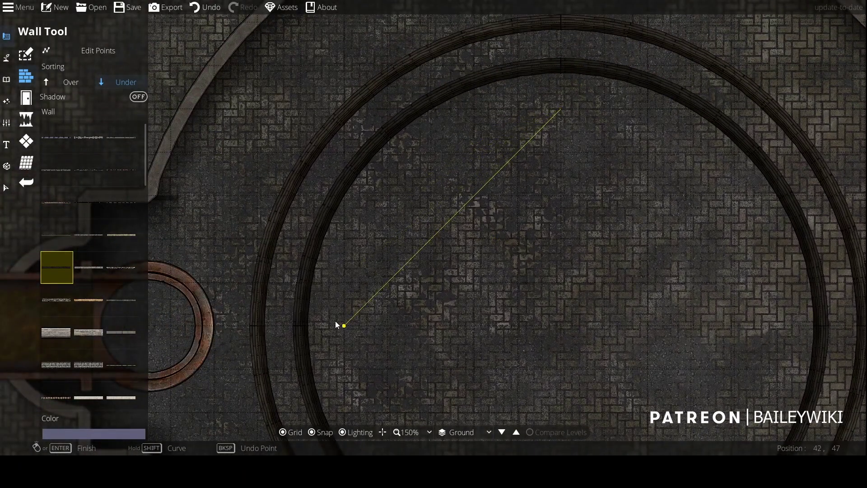
pyautogui.rightClick(340, 116)
pyautogui.moveTo(347, 279); pyautogui.dragTo(367, 212)
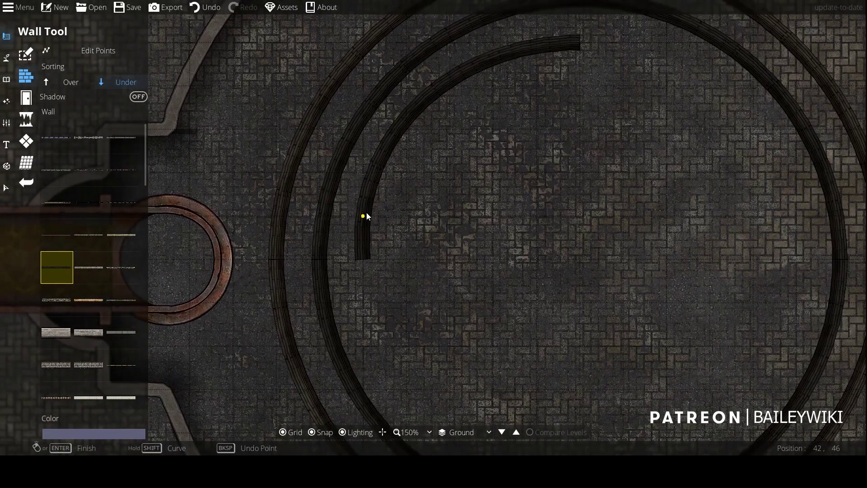
pyautogui.hotkey('ctrl', 'z')
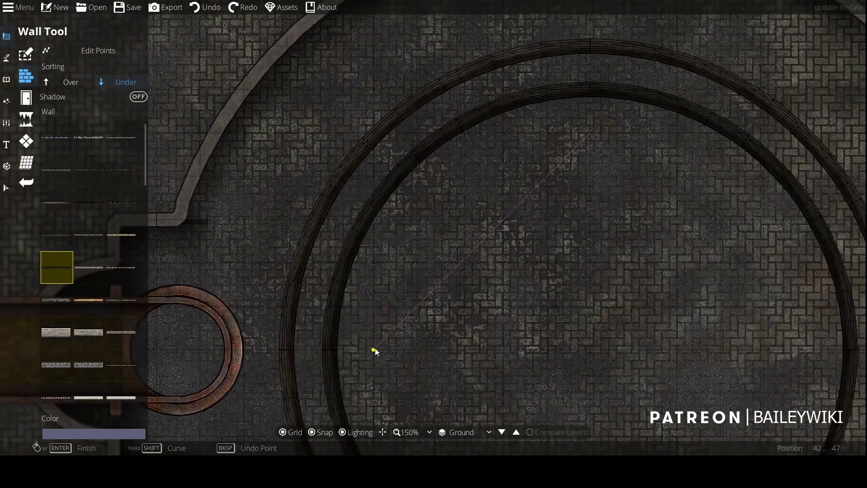
# - Build the left half of a third, innermost ring with quarter-circle walls from 47, 42 through 42, 47 to 47, 52
pyautogui.click(376, 142)
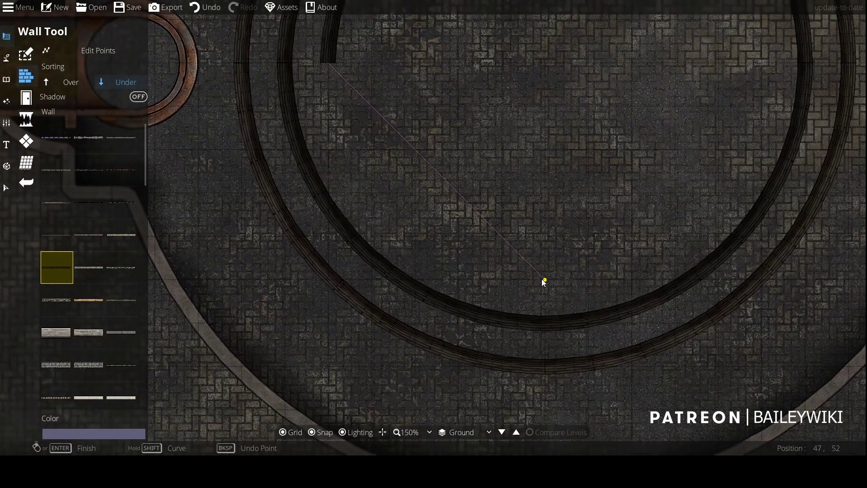
pyautogui.press('shift')
pyautogui.click(337, 280)
pyautogui.moveTo(552, 283); pyautogui.dragTo(382, 410)
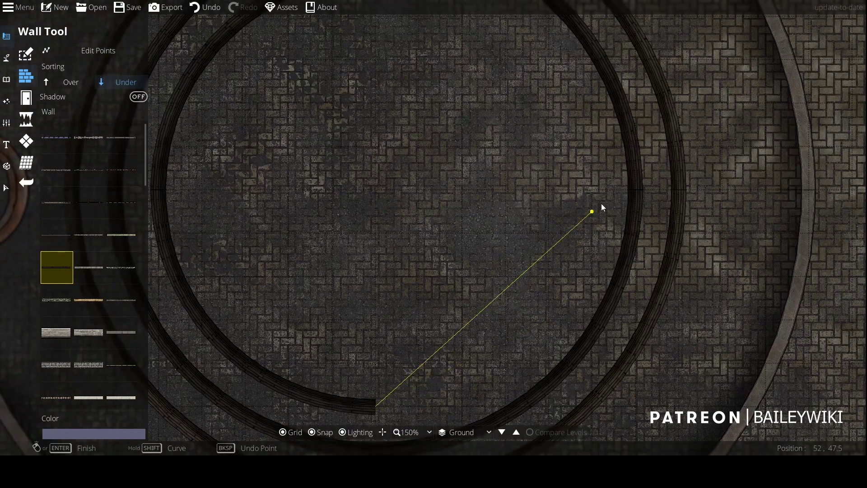
# - Close the innermost ring with quarter-circle walls on its right half, from 47, 52 through 52, 47 to 47, 42
pyautogui.press('shift')
pyautogui.click(589, 407)
pyautogui.press('Left')
pyautogui.press('Up')
pyautogui.click(703, 165)
pyautogui.scroll(-5, 496, 259)
pyautogui.scroll(5, 487, 234)
pyautogui.scroll(-2, 435, 192)
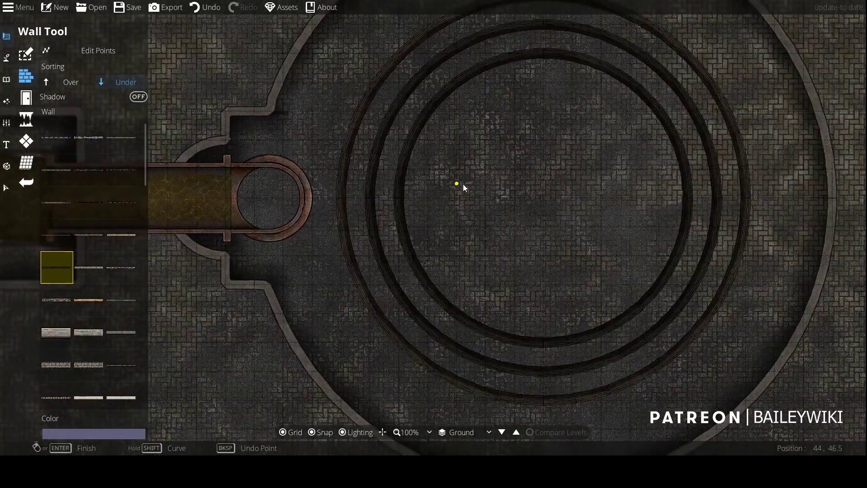
pyautogui.moveTo(463, 184); pyautogui.dragTo(404, 239)
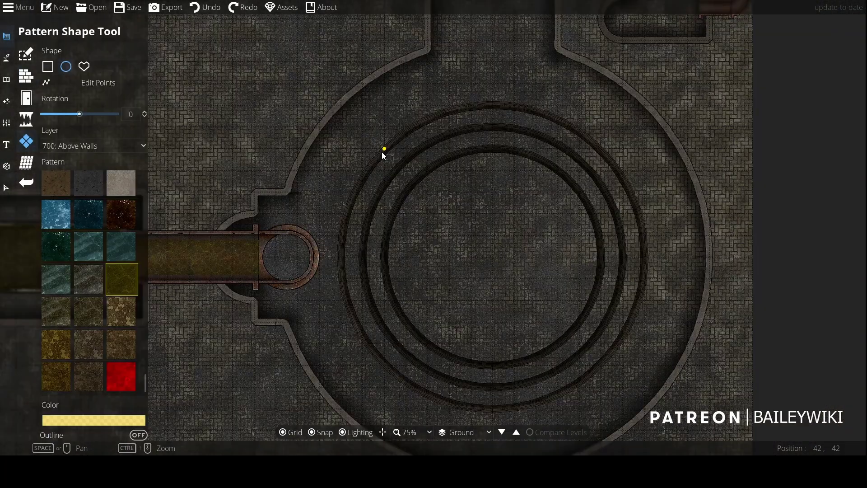
pyautogui.moveTo(395, 161); pyautogui.dragTo(594, 357)
pyautogui.scroll(3, 529, 240)
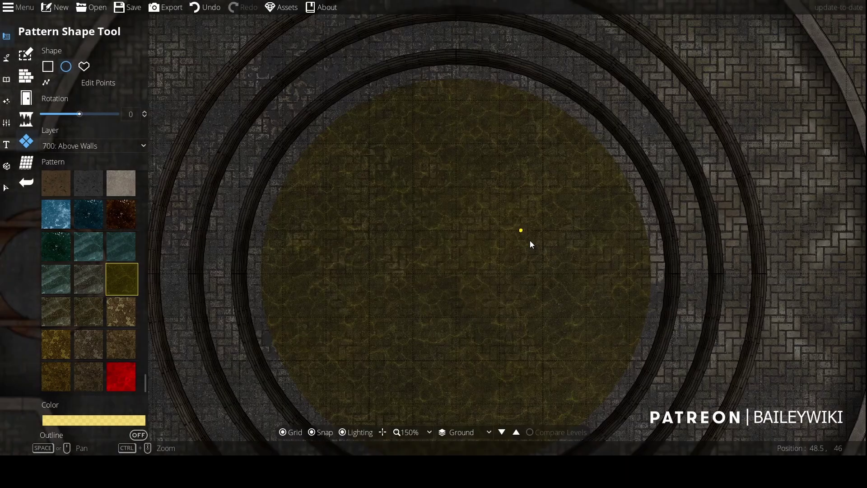
pyautogui.scroll(-2, 530, 240)
pyautogui.hotkey('ctrl', 'z')
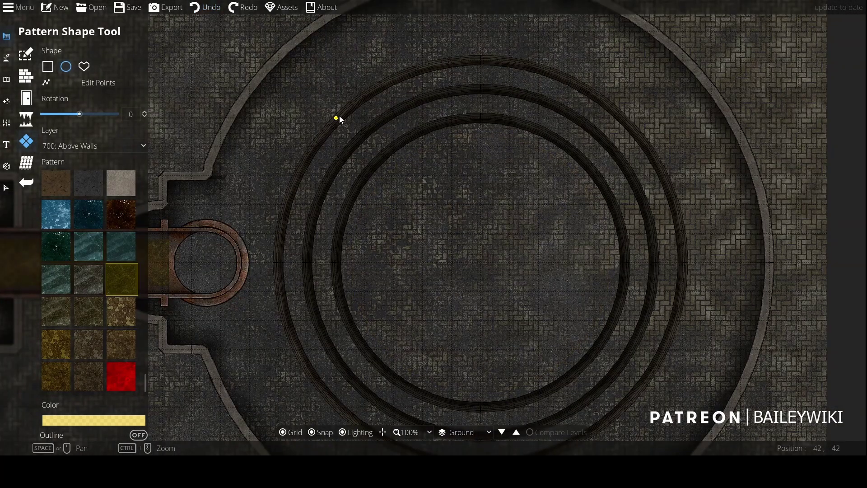
# - Fill the innermost ring with a circular yellow sewage pattern from position 42, 42 to 52, 52 on layer 700: Above Walls
pyautogui.moveTo(341, 118); pyautogui.dragTo(626, 406)
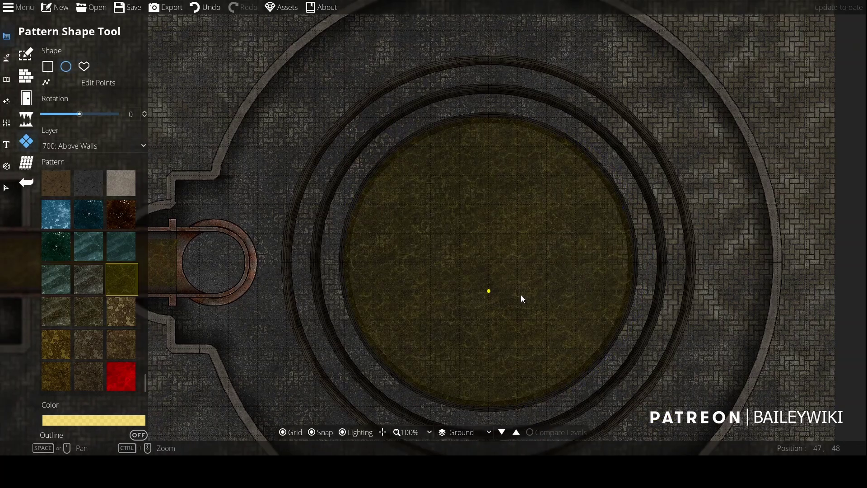
pyautogui.moveTo(530, 294); pyautogui.dragTo(605, 295)
pyautogui.scroll(-2, 582, 295)
pyautogui.scroll(2, 582, 295)
# - Start a freeform sewage pattern at the north pipe, stepping its right edge inward at each ring down to the pool
pyautogui.moveTo(488, 270); pyautogui.dragTo(373, 464)
pyautogui.click(21, 80)
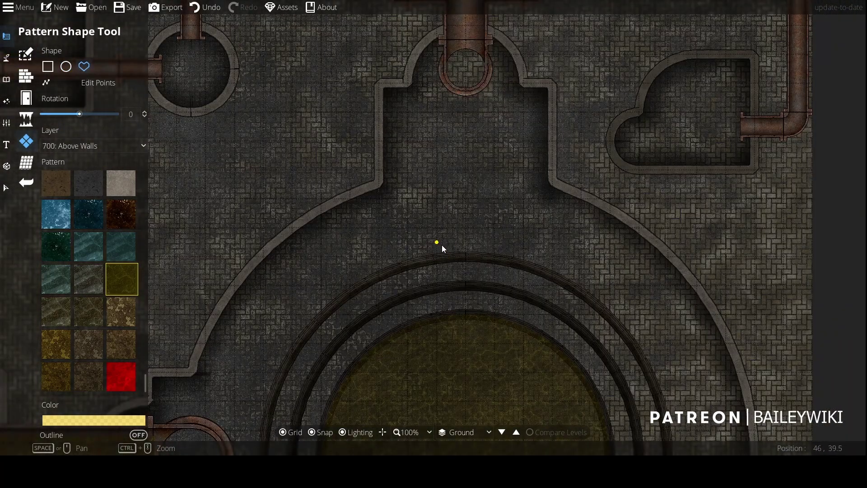
pyautogui.click(441, 63)
pyautogui.scroll(1, 493, 264)
pyautogui.click(490, 264)
pyautogui.click(491, 288)
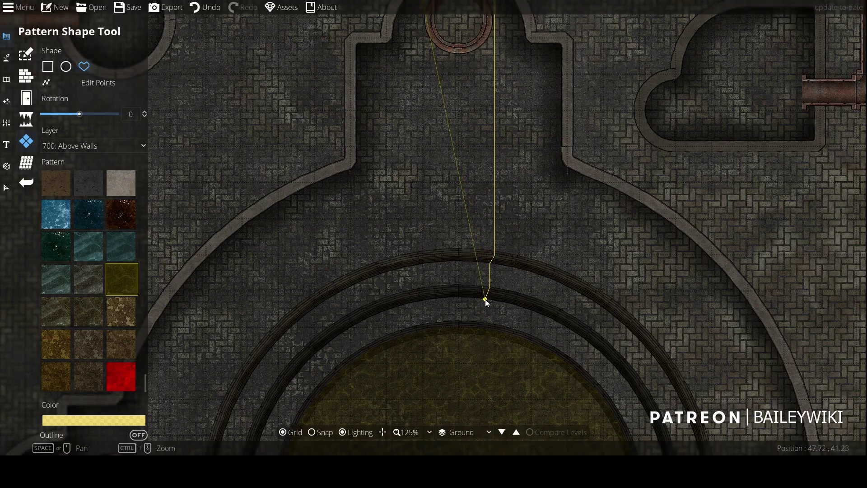
pyautogui.click(485, 299)
pyautogui.click(483, 330)
pyautogui.click(438, 330)
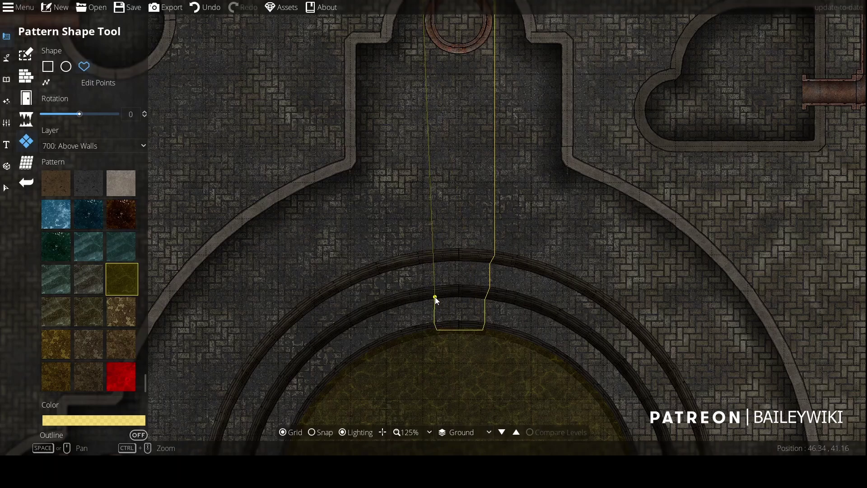
# - Trace the north channel's left edge back up over the ring walls to the pipe, re-enable snapping and finish the shape
pyautogui.click(434, 297)
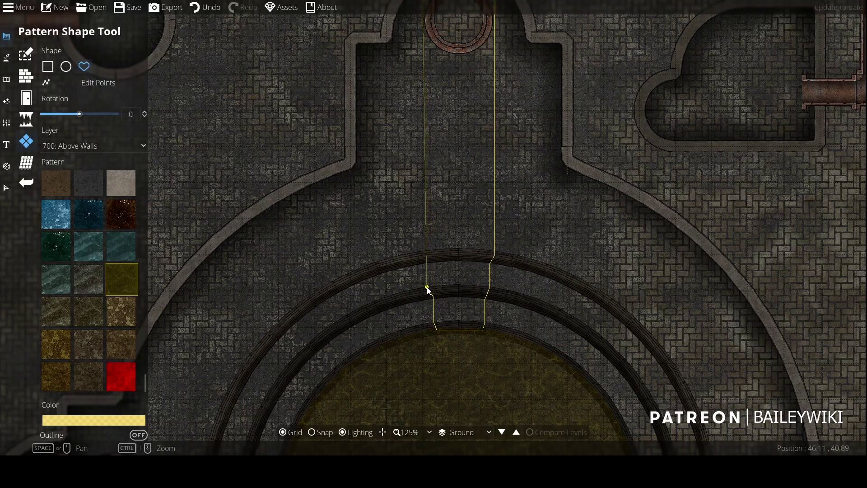
pyautogui.click(427, 285)
pyautogui.click(426, 264)
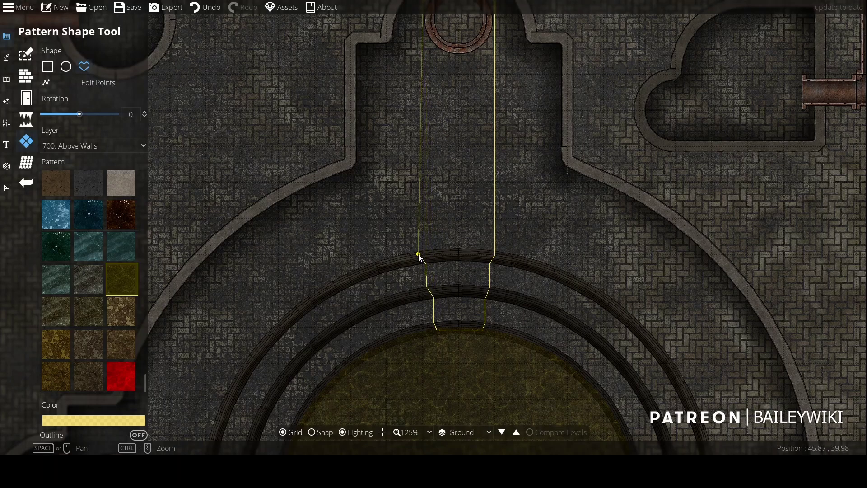
pyautogui.press('s')
pyautogui.click(419, 254)
pyautogui.moveTo(422, 136); pyautogui.dragTo(419, 316)
pyautogui.click(415, 187)
pyautogui.scroll(-1, 521, 310)
# - Draw a freeform sewage channel from the west pipe to the pool, with a curved pipe end and edges narrowing at each ring
pyautogui.moveTo(521, 310); pyautogui.dragTo(572, 85)
pyautogui.moveTo(489, 282); pyautogui.dragTo(600, 141)
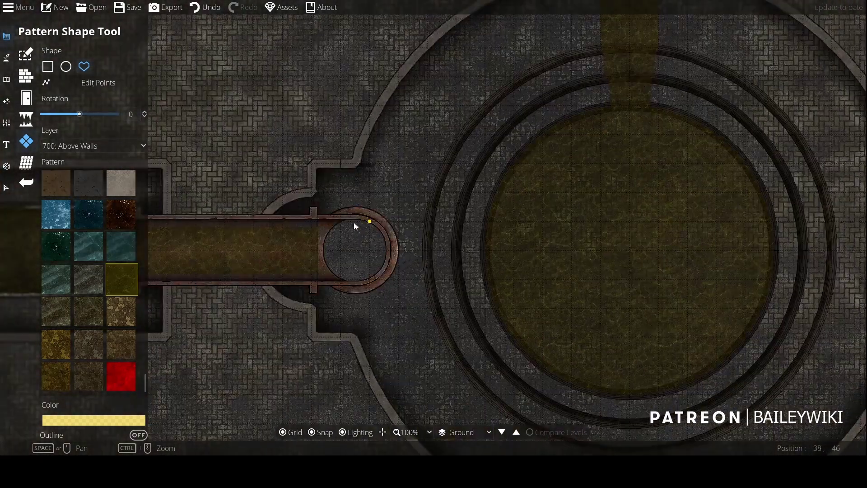
pyautogui.click(311, 219)
pyautogui.moveTo(311, 280); pyautogui.dragTo(298, 250)
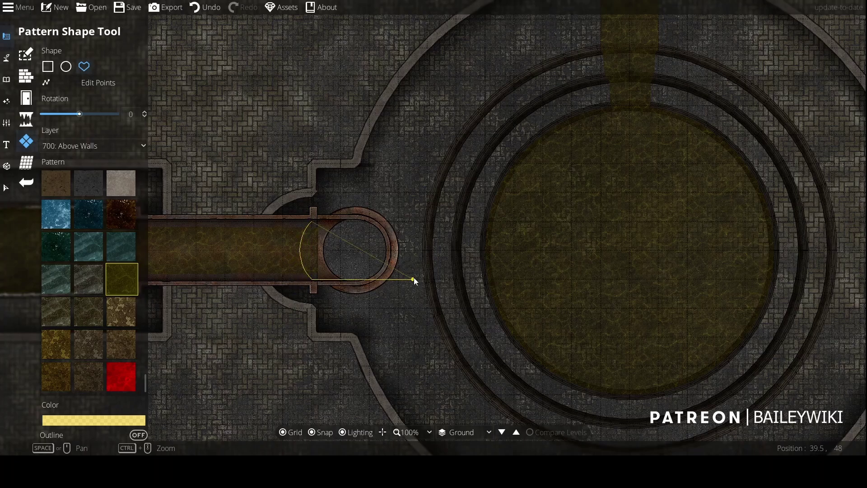
pyautogui.click(453, 276)
pyautogui.click(480, 271)
pyautogui.click(481, 229)
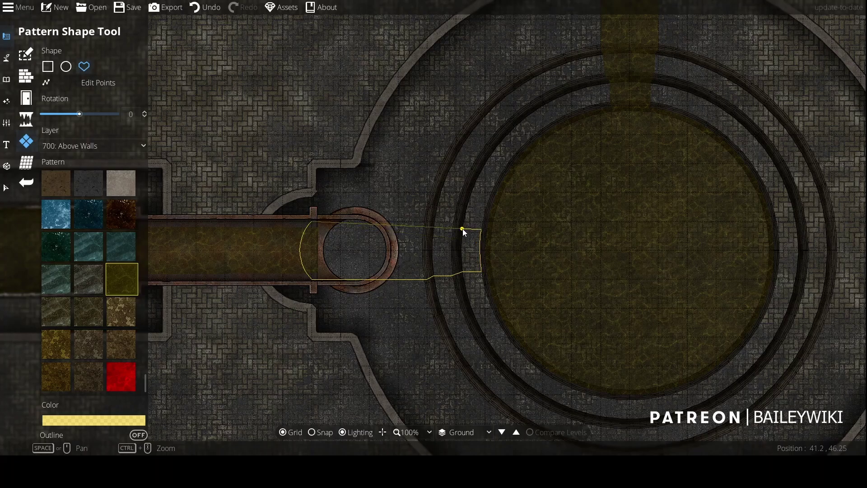
pyautogui.click(463, 229)
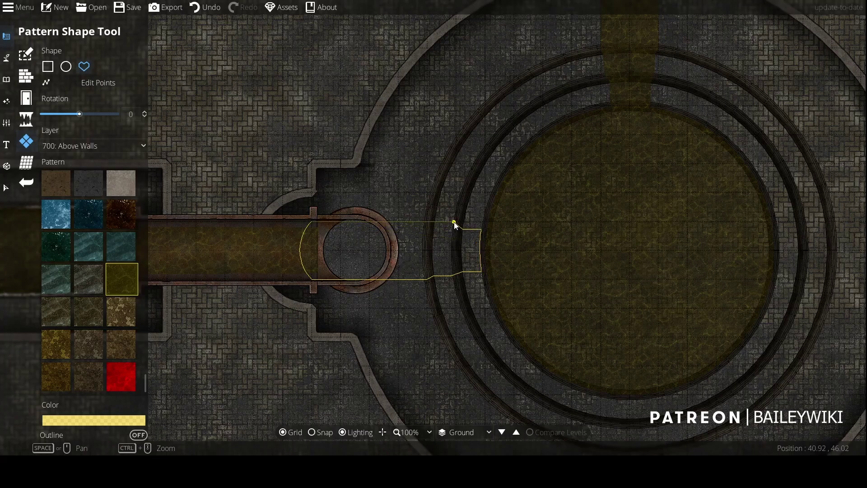
pyautogui.click(424, 220)
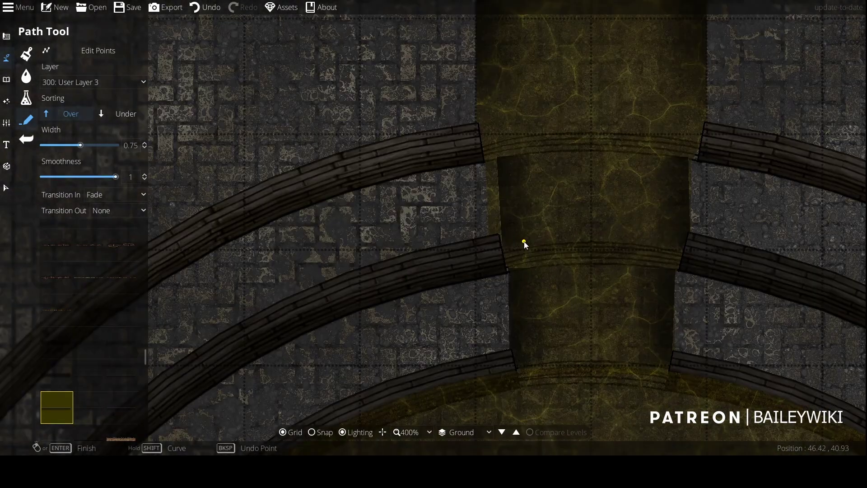
# - Move the edge points of the north channel's pattern and its left border path to the end of the middle ring wall
pyautogui.click(7, 36)
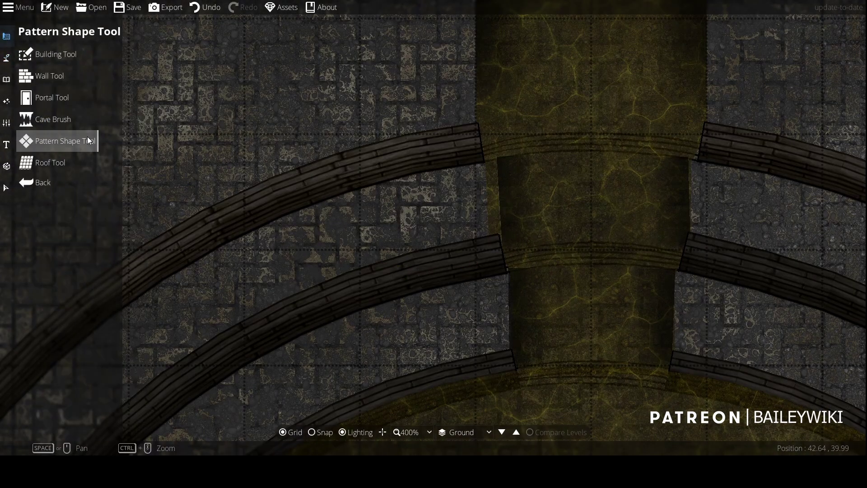
pyautogui.click(90, 82)
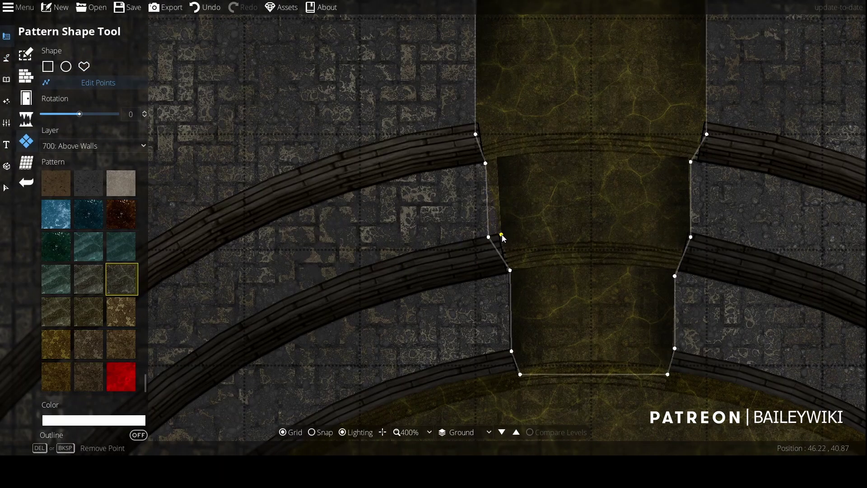
pyautogui.moveTo(502, 236); pyautogui.dragTo(502, 235)
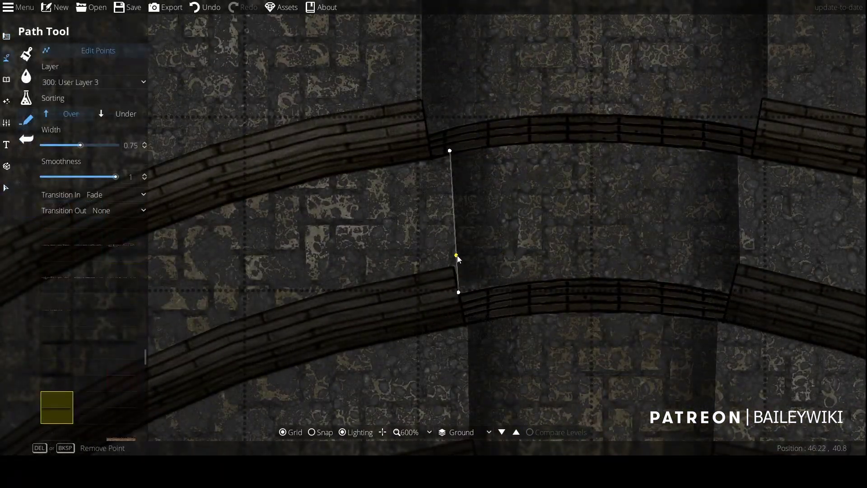
pyautogui.moveTo(457, 256); pyautogui.dragTo(454, 266)
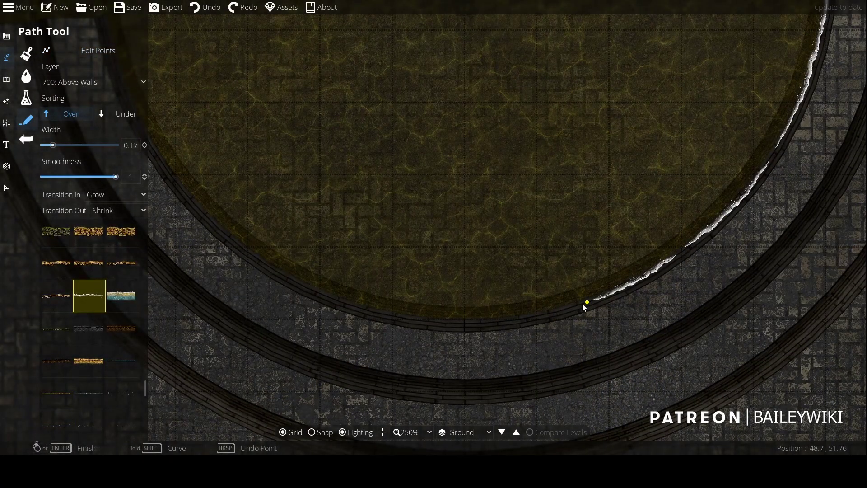
# - Continue the white foam path, width 0.17, along the bottom edge of the sewage pool
pyautogui.click(570, 307)
pyautogui.click(479, 321)
pyautogui.rightClick(391, 313)
# - Add foam paths along the pool's lower-left edge, leading up towards the west channel
pyautogui.moveTo(391, 312); pyautogui.dragTo(712, 328)
pyautogui.click(627, 298)
pyautogui.click(536, 237)
pyautogui.rightClick(479, 164)
pyautogui.click(465, 134)
pyautogui.rightClick(437, 61)
# - Add foam paths along the pool's upper-left edge, starting just above the west channel
pyautogui.moveTo(437, 60); pyautogui.dragTo(477, 414)
pyautogui.click(471, 254)
pyautogui.click(495, 172)
pyautogui.rightClick(526, 121)
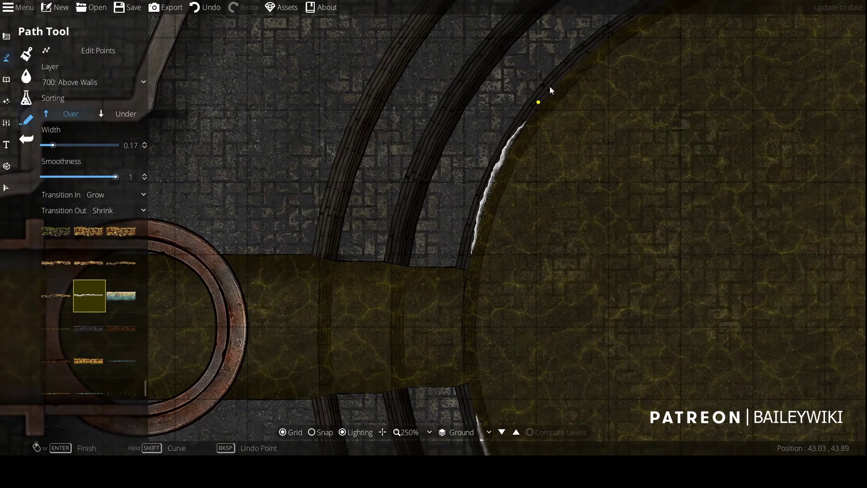
pyautogui.click(555, 85)
pyautogui.click(588, 58)
pyautogui.moveTo(629, 33); pyautogui.dragTo(599, 113)
pyautogui.rightClick(615, 96)
# - Add foam along the pool's top-left edge up to the north channel
pyautogui.click(632, 83)
pyautogui.click(654, 74)
pyautogui.rightClick(671, 70)
pyautogui.rightClick(756, 49)
# - Draw a curved foam ripple across the west channel's mouth, bulging into the pool
pyautogui.scroll(-3, 741, 140)
pyautogui.scroll(5, 483, 361)
pyautogui.moveTo(746, 129); pyautogui.dragTo(677, 139)
pyautogui.scroll(-2, 497, 347)
pyautogui.scroll(-3, 516, 334)
pyautogui.scroll(3, 536, 186)
pyautogui.scroll(3, 534, 279)
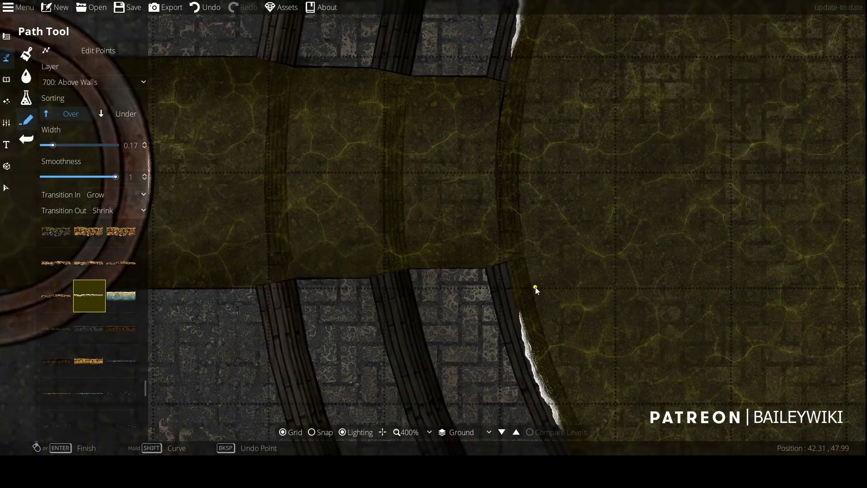
pyautogui.hotkey('ctrl', 'z')
pyautogui.click(567, 161)
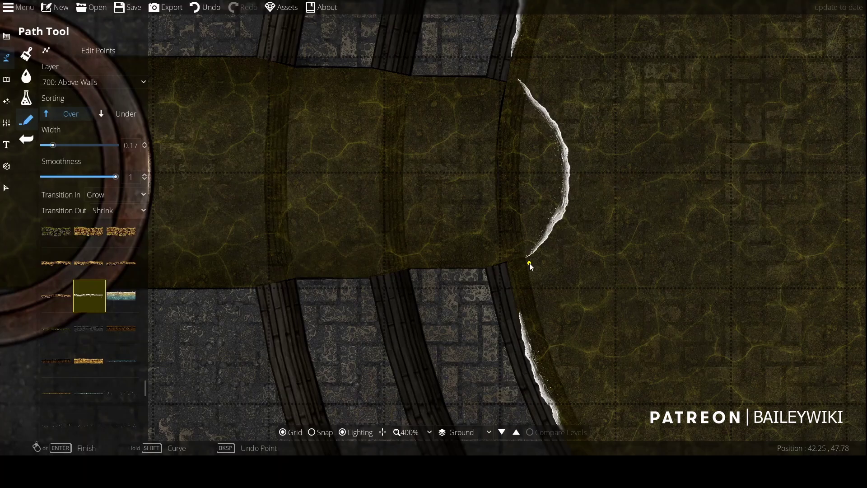
pyautogui.rightClick(530, 263)
# - Add a second, wider foam ripple outside the first one at the west channel's mouth
pyautogui.click(521, 74)
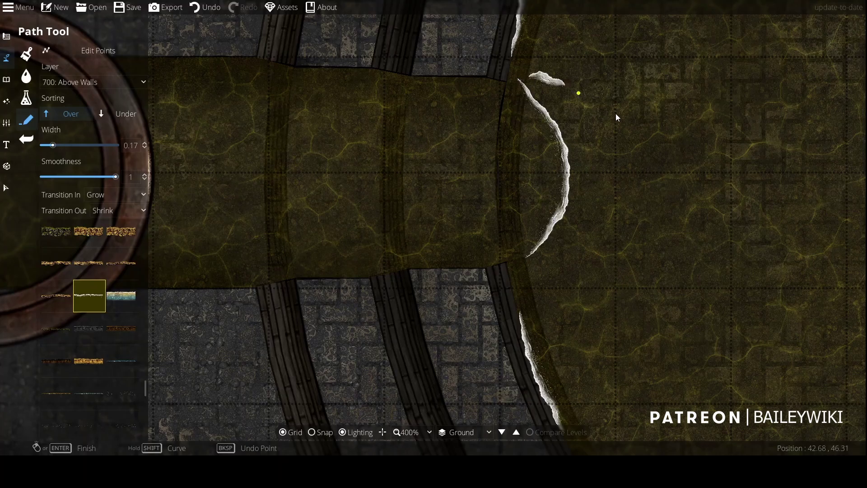
pyautogui.click(643, 168)
pyautogui.rightClick(533, 272)
pyautogui.scroll(-2, 531, 276)
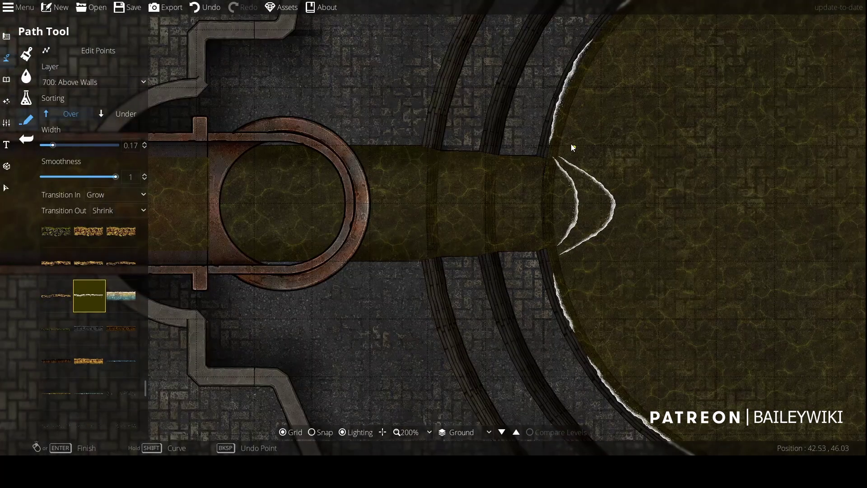
# - Draw a third, widest foam ripple in two arcs outside the other ripples at the west channel's mouth
pyautogui.click(562, 143)
pyautogui.click(662, 207)
pyautogui.hotkey('ctrl', 'z')
pyautogui.rightClick(596, 267)
pyautogui.scroll(-3, 567, 267)
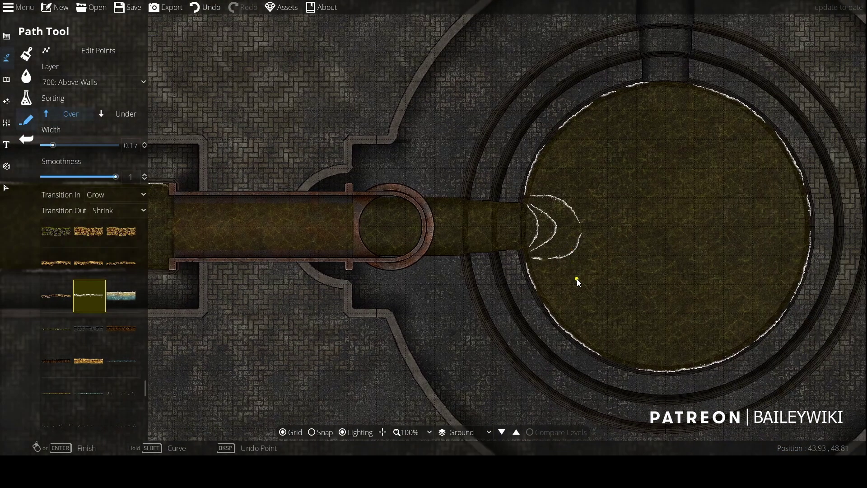
pyautogui.hotkey('ctrl', 'z')
pyautogui.scroll(3, 583, 266)
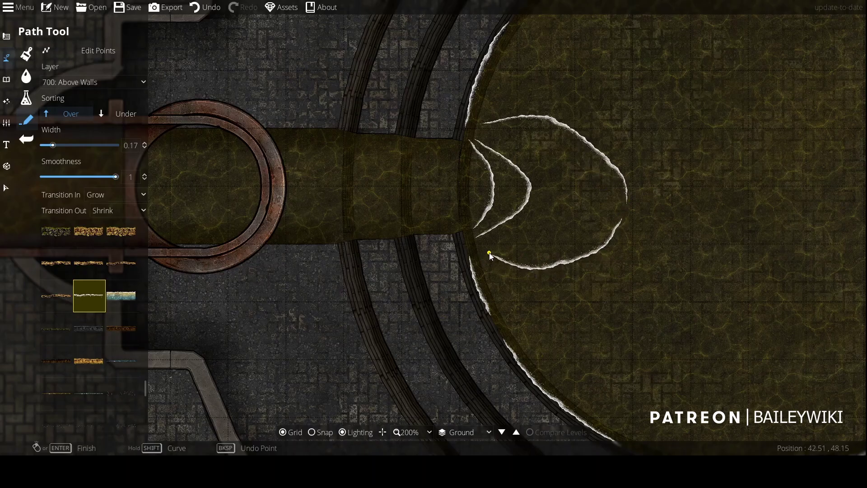
pyautogui.scroll(-5, 489, 253)
pyautogui.scroll(6, 442, 285)
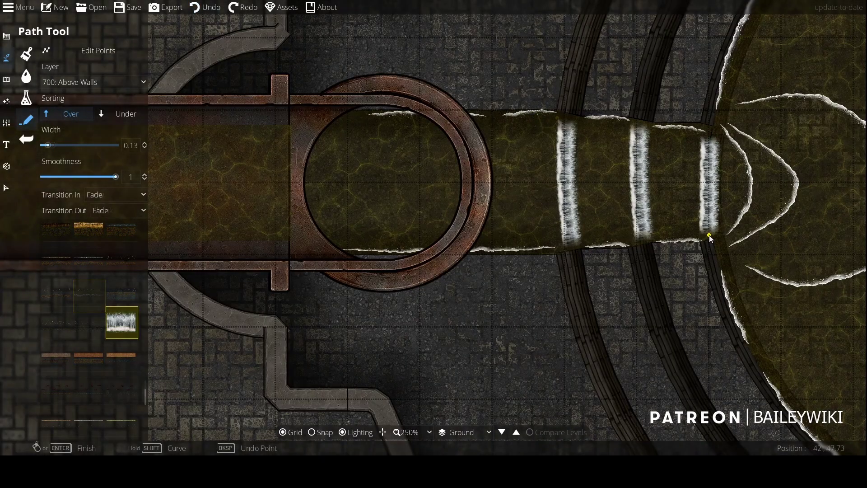
# - Undo the three straight waterfall strips laid across the west channel's steps
pyautogui.click(710, 238)
pyautogui.hotkey('ctrl', 'z')
pyautogui.hotkey('ctrl', 'z')
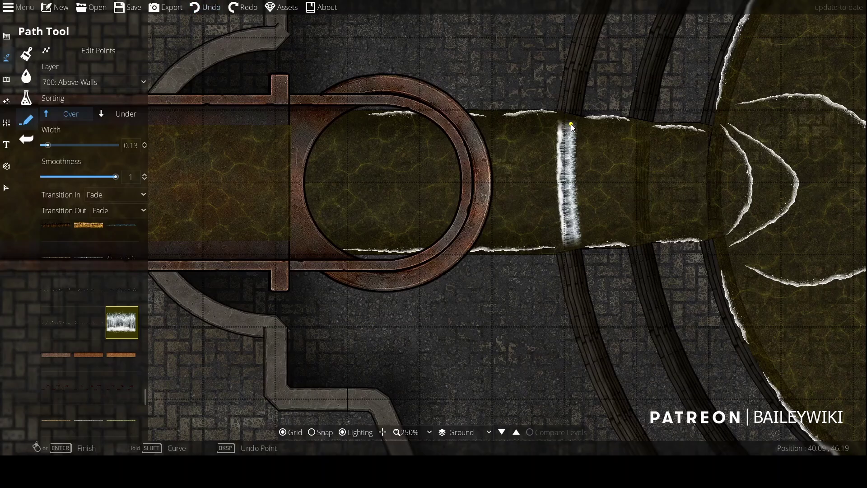
pyautogui.hotkey('ctrl', 'z')
# - Draw three waterfall strips across the full width of the west channel, one over each step
pyautogui.click(569, 116)
pyautogui.keyDown('shift'); pyautogui.click(567, 249); pyautogui.keyUp('shift')
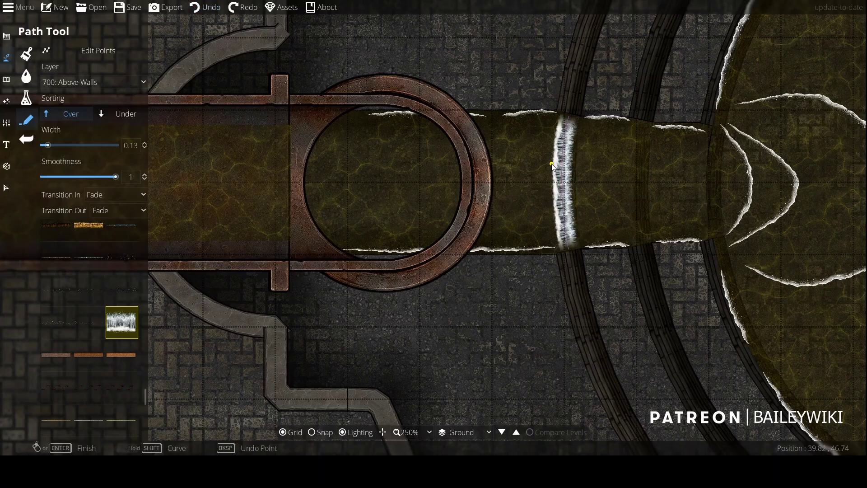
pyautogui.click(644, 123)
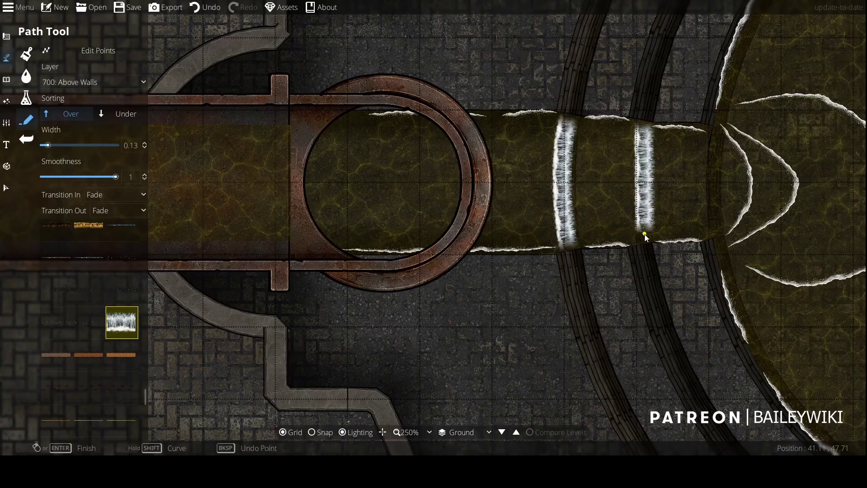
pyautogui.keyDown('shift'); pyautogui.click(642, 247); pyautogui.keyUp('shift')
pyautogui.click(712, 136)
pyautogui.keyDown('shift'); pyautogui.click(712, 239); pyautogui.keyUp('shift')
pyautogui.scroll(-3, 700, 176)
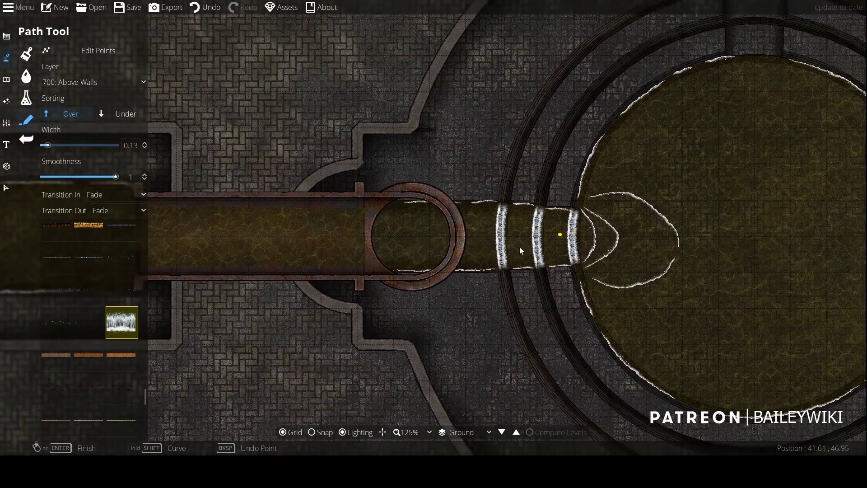
# - Set the foam path's transitions to Grow and Shrink and draw curved ripples just past the first and second waterfall strips
pyautogui.scroll(1, 559, 228)
pyautogui.scroll(3, 581, 198)
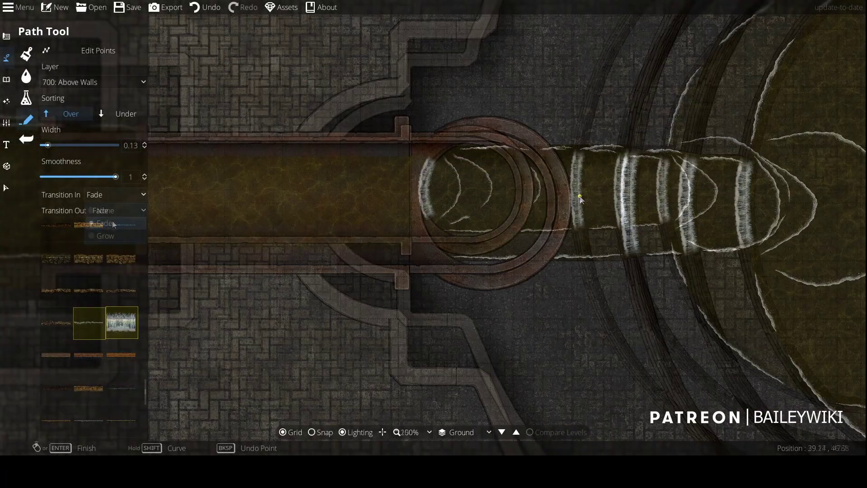
pyautogui.click(116, 194)
pyautogui.click(112, 212)
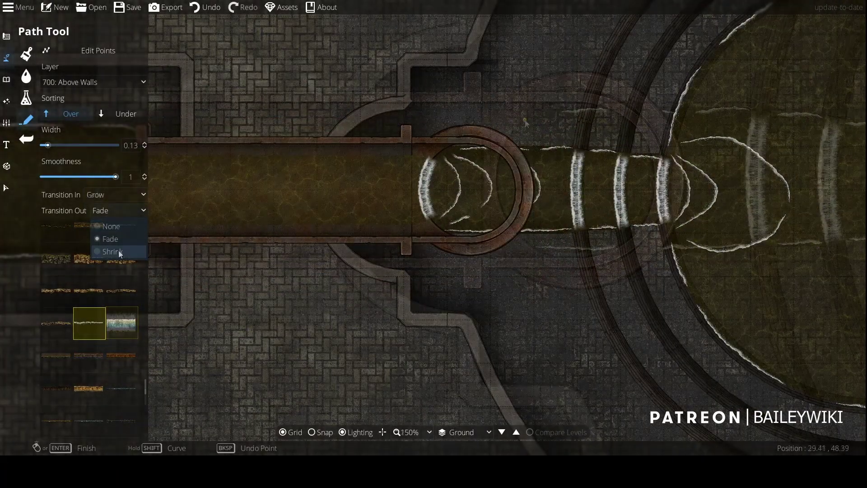
pyautogui.click(119, 250)
pyautogui.scroll(4, 491, 249)
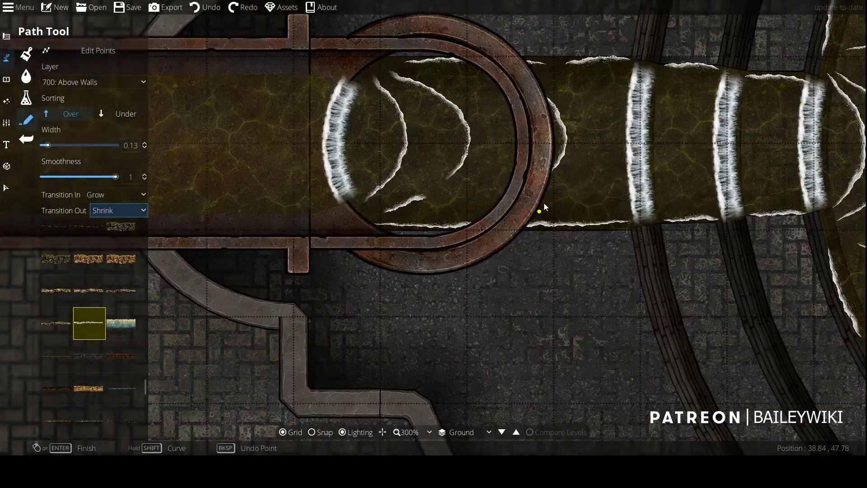
pyautogui.click(669, 88)
pyautogui.click(684, 151)
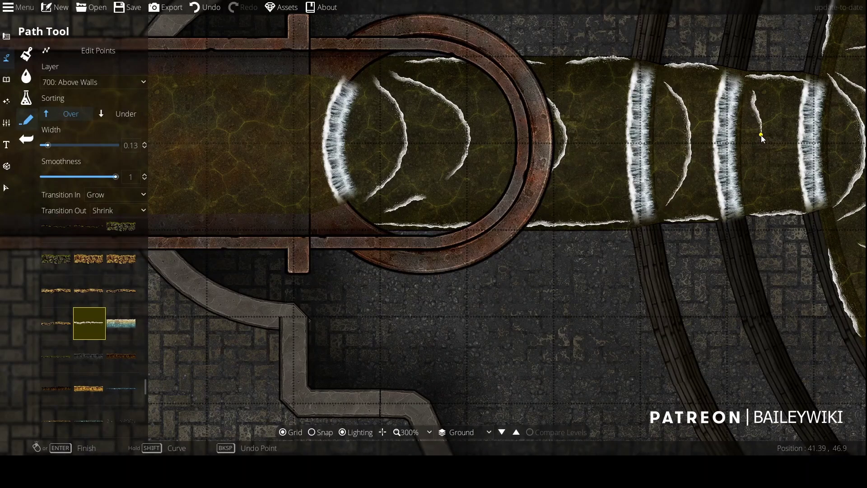
pyautogui.click(771, 161)
# - Add a long third foam ripple beyond the westernmost pipe outlet and a curved ripple at the adjoining north channel's mouth
pyautogui.scroll(-5, 592, 128)
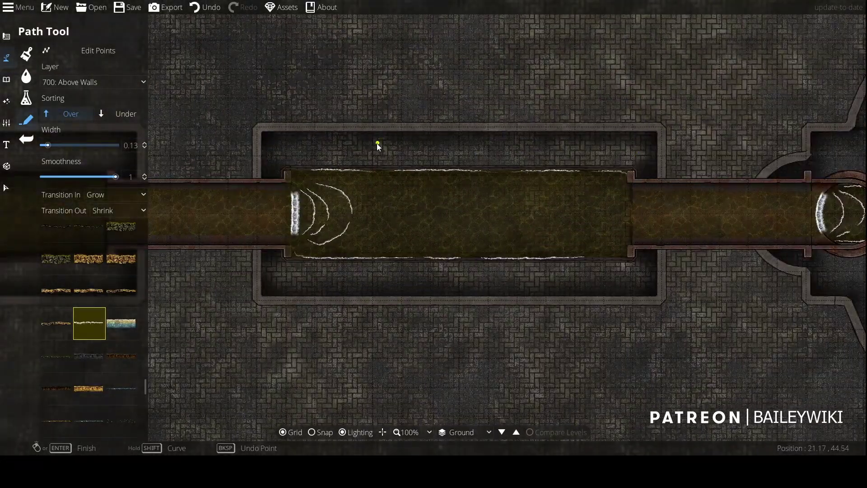
pyautogui.moveTo(377, 143); pyautogui.dragTo(848, 108)
pyautogui.scroll(3, 284, 226)
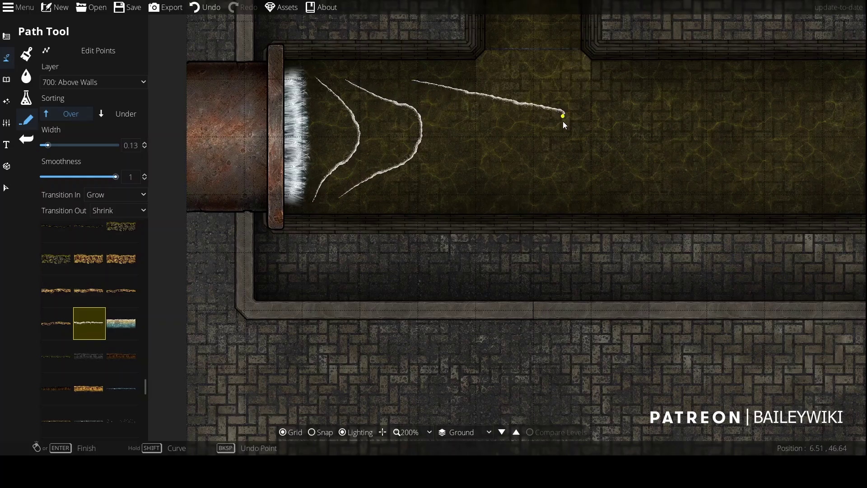
pyautogui.click(588, 137)
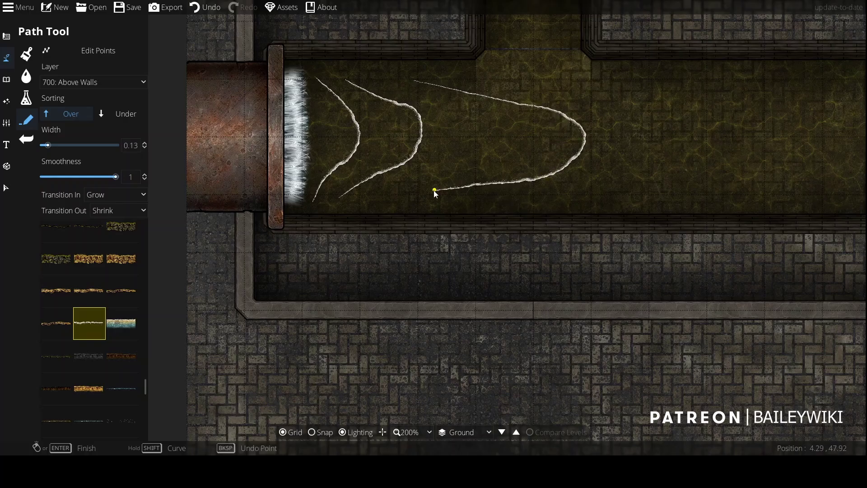
pyautogui.scroll(-5, 572, 116)
pyautogui.scroll(5, 581, 119)
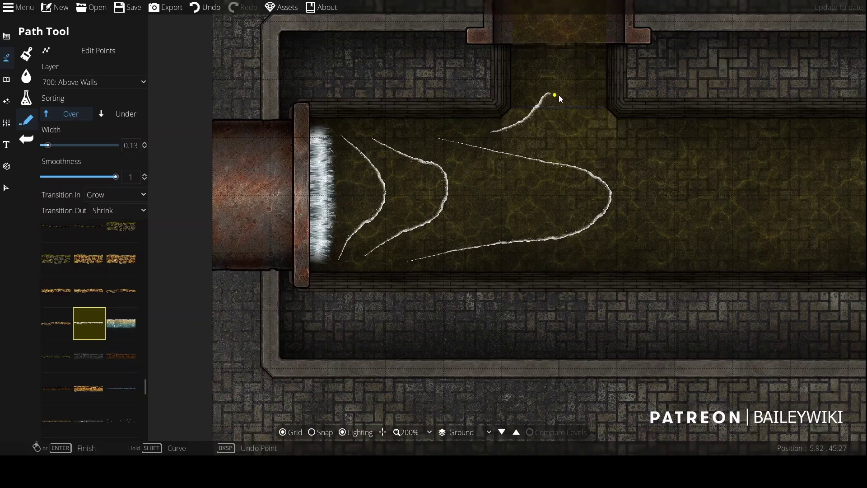
pyautogui.click(557, 96)
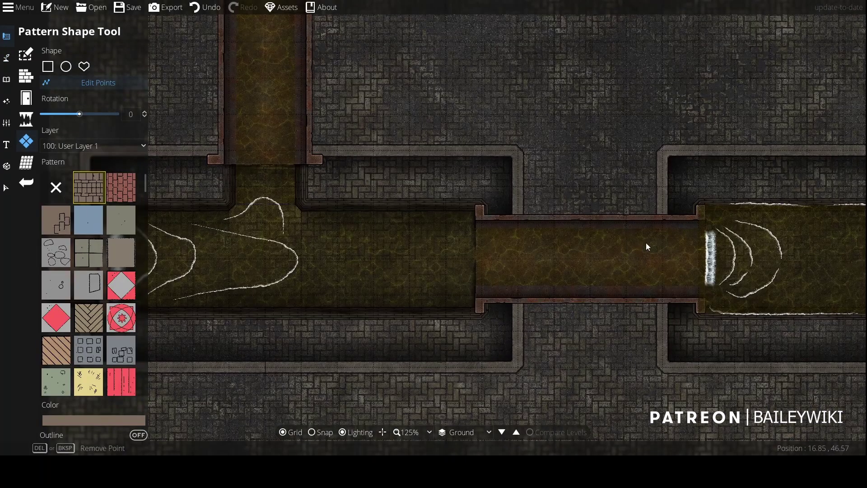
# - Place the round grate object at the pool's centre, scaled to 1.4
pyautogui.scroll(-3, 649, 246)
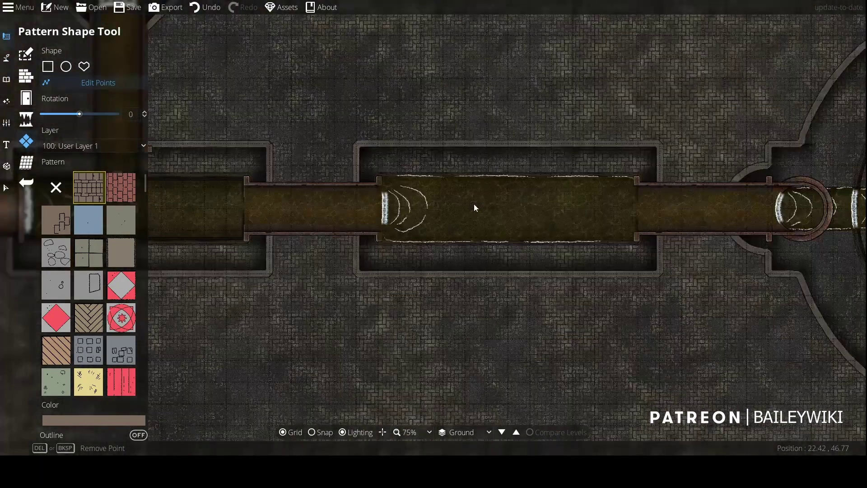
pyautogui.moveTo(721, 206); pyautogui.dragTo(408, 192)
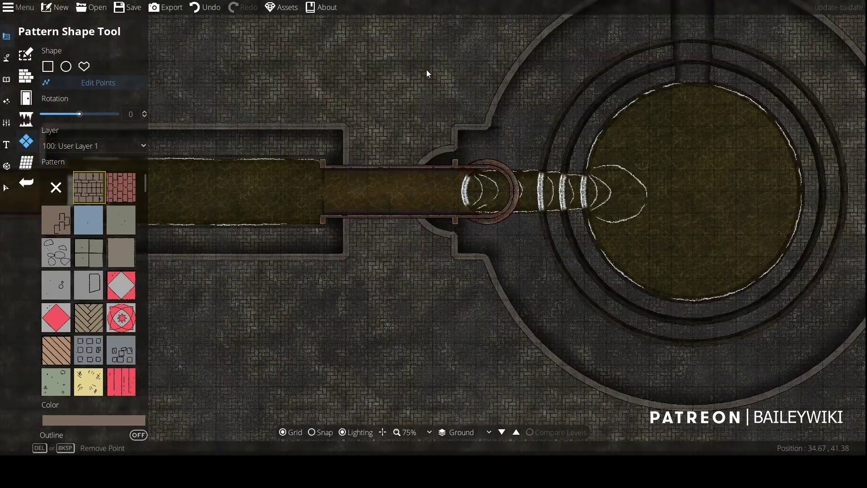
pyautogui.moveTo(426, 69); pyautogui.dragTo(417, 303)
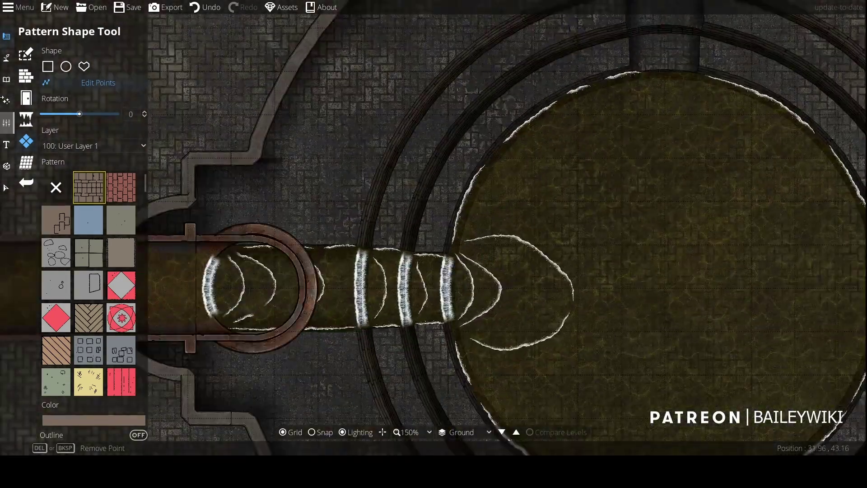
pyautogui.click(6, 81)
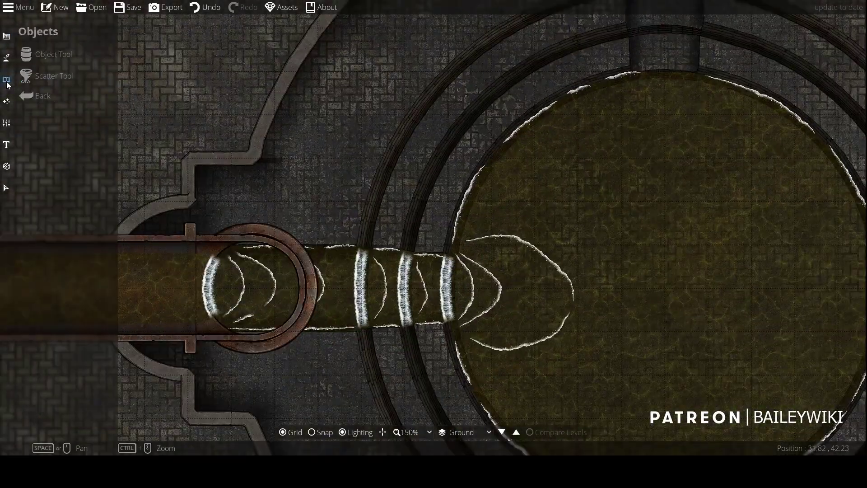
pyautogui.click(49, 55)
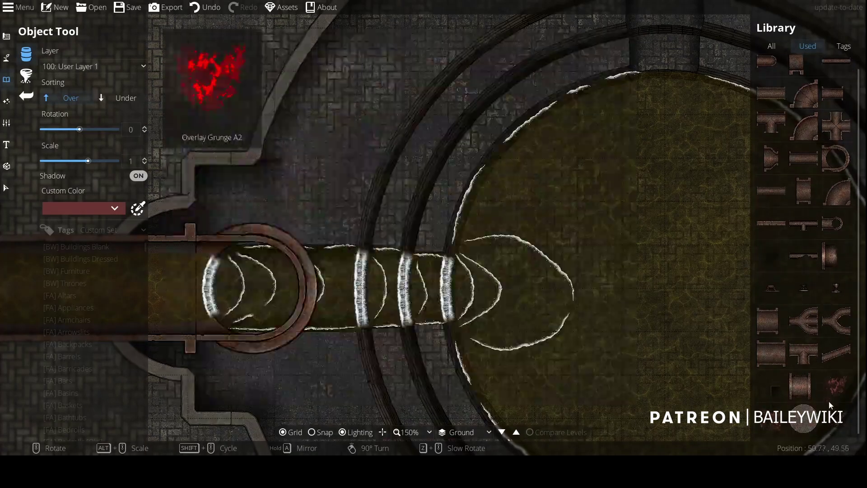
pyautogui.click(839, 425)
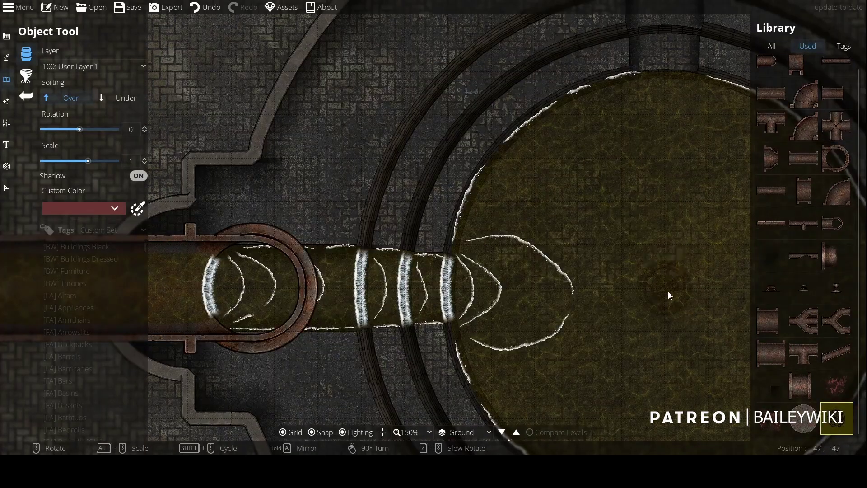
pyautogui.moveTo(668, 292); pyautogui.dragTo(652, 212)
pyautogui.scroll(9, 652, 216)
pyautogui.scroll(-8, 652, 215)
pyautogui.scroll(5, 652, 215)
pyautogui.scroll(-2, 652, 216)
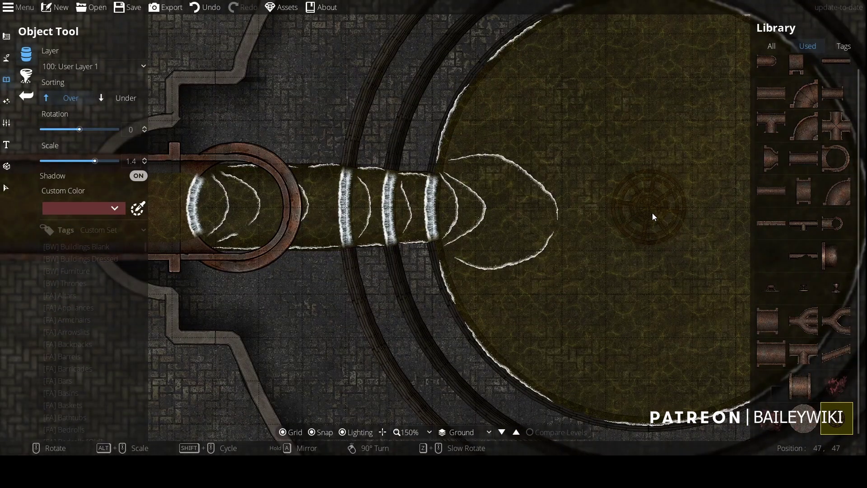
# - Choose a dark shadow path, set its width to 2 and put it on layer 100: User Layer 1
pyautogui.click(7, 57)
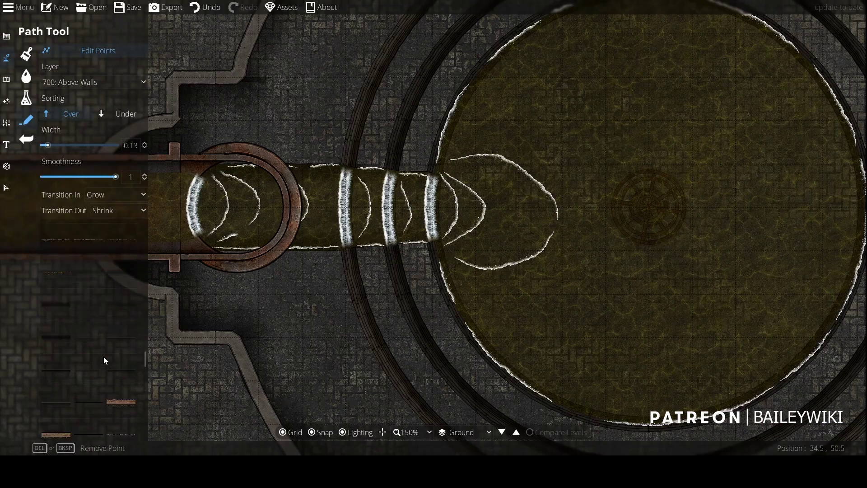
pyautogui.doubleClick(136, 145)
pyautogui.write('2')
pyautogui.press('Return')
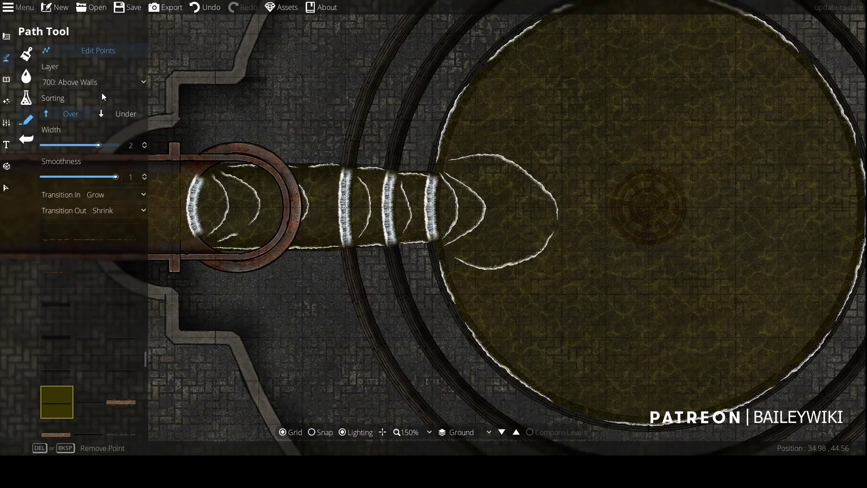
pyautogui.click(100, 83)
pyautogui.click(118, 177)
# - Set both the shadow path's transition in and transition out to None
pyautogui.click(642, 93)
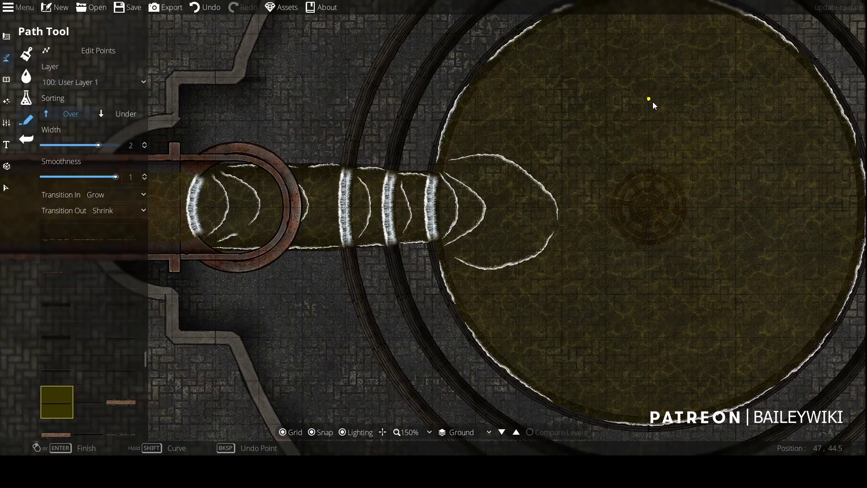
pyautogui.hotkey('ctrl', 'z')
pyautogui.click(116, 197)
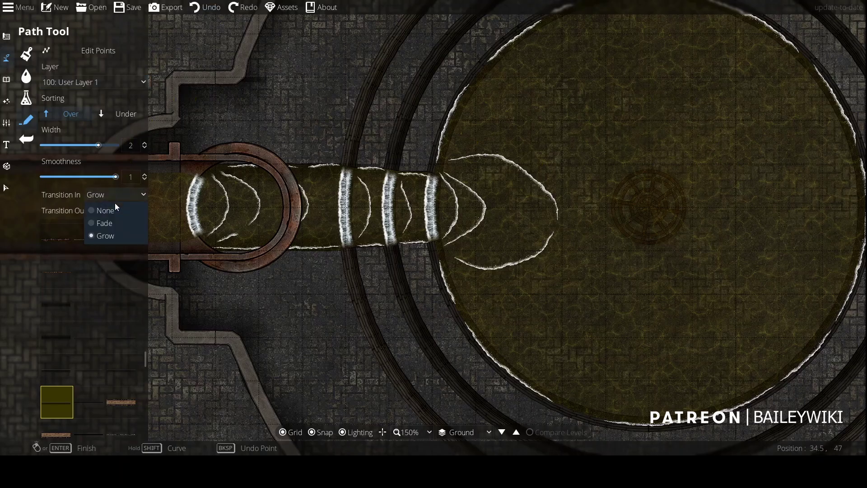
pyautogui.click(115, 211)
pyautogui.click(115, 208)
pyautogui.click(114, 226)
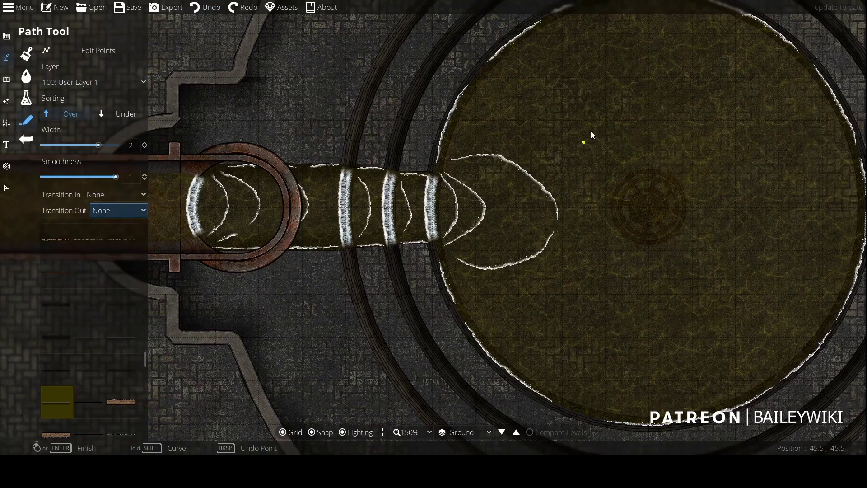
# - Draw a circular shadow path about 5 grid squares across, centred on the grate in the pool
pyautogui.click(653, 99)
pyautogui.click(752, 197)
pyautogui.click(651, 336)
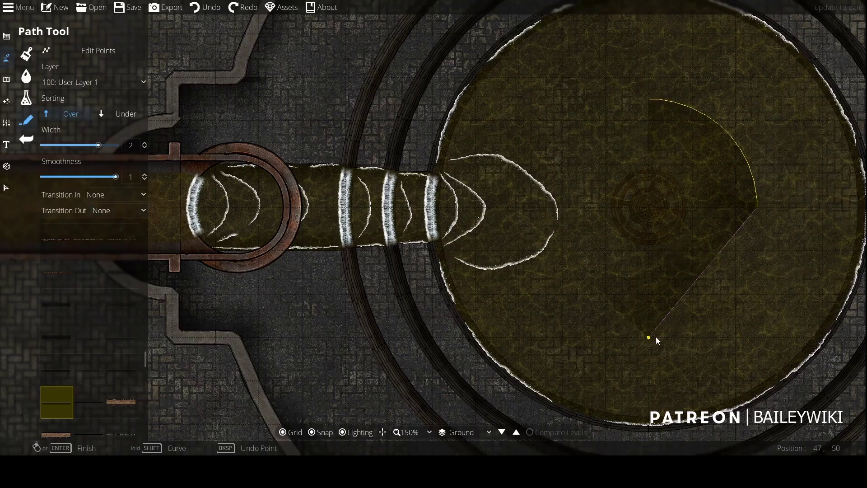
pyautogui.rightClick(757, 334)
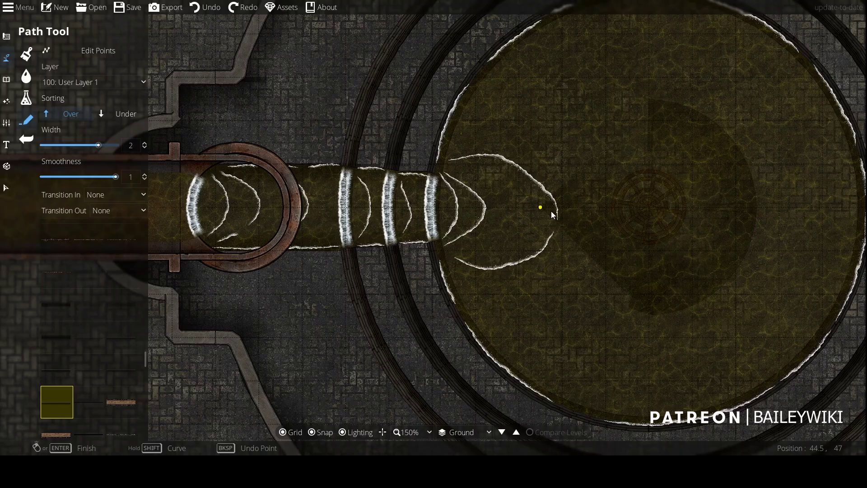
pyautogui.keyDown('shift'); pyautogui.click(649, 98); pyautogui.keyUp('shift')
pyautogui.click(541, 98)
# - Trace another shadow path over the same circle to deepen the dark area around the grate
pyautogui.press('s')
pyautogui.press('w')
pyautogui.scroll(2, 684, 216)
pyautogui.scroll(-2, 683, 125)
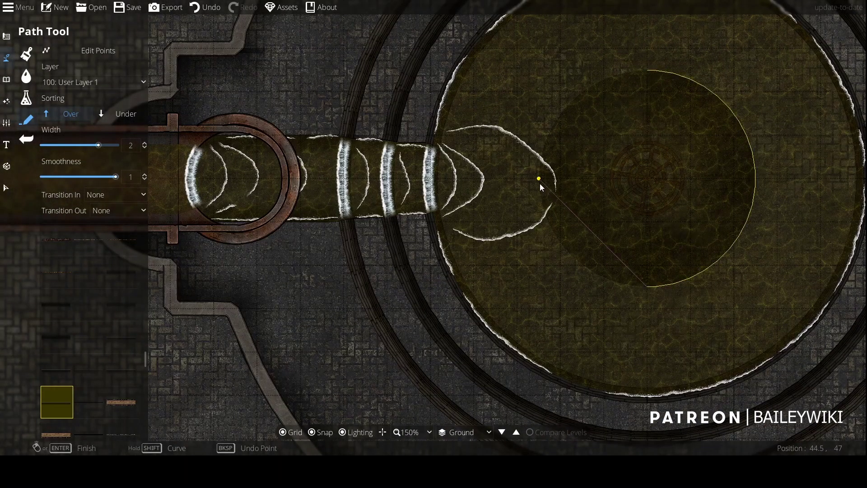
pyautogui.click(539, 73)
pyautogui.scroll(-1, 721, 159)
pyautogui.scroll(1, 721, 158)
pyautogui.press('w')
pyautogui.press('a')
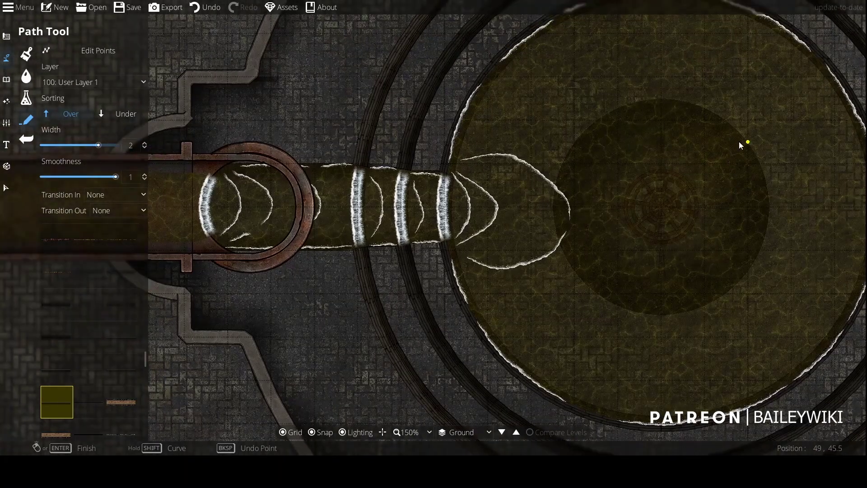
# - Choose a different dark path style, set its width to 1.5 and trace it around the dark circle at the pool's centre
pyautogui.moveTo(151, 335); pyautogui.dragTo(141, 440)
pyautogui.click(134, 146)
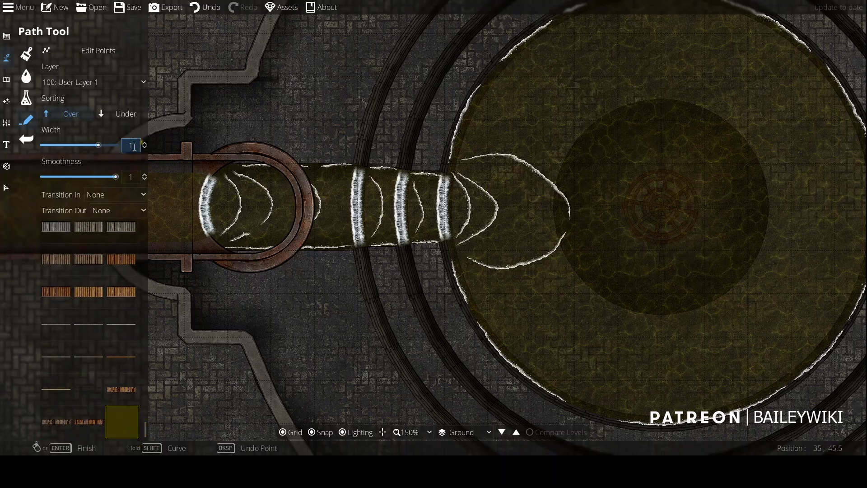
pyautogui.press('Return')
pyautogui.click(661, 315)
pyautogui.click(550, 207)
pyautogui.scroll(5, 612, 136)
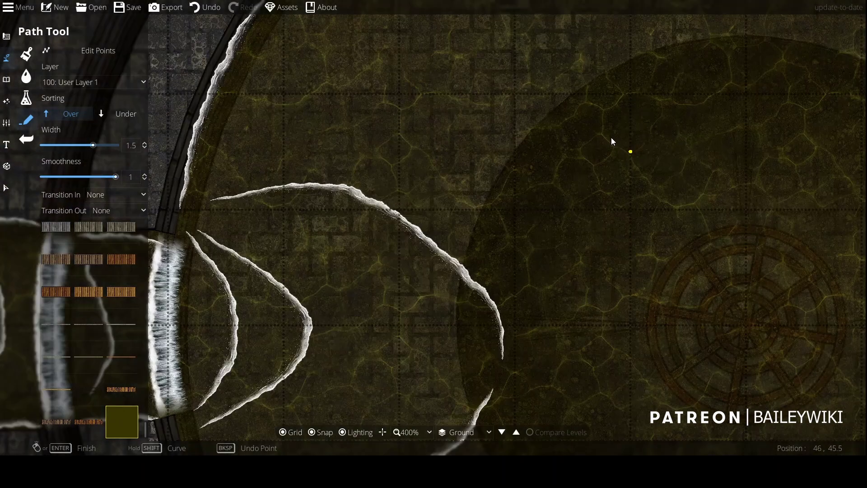
# - Switch to drawing pattern shapes and choose the Shadow 60% pattern
pyautogui.scroll(-5, 611, 138)
pyautogui.moveTo(659, 182); pyautogui.dragTo(628, 144)
pyautogui.click(6, 36)
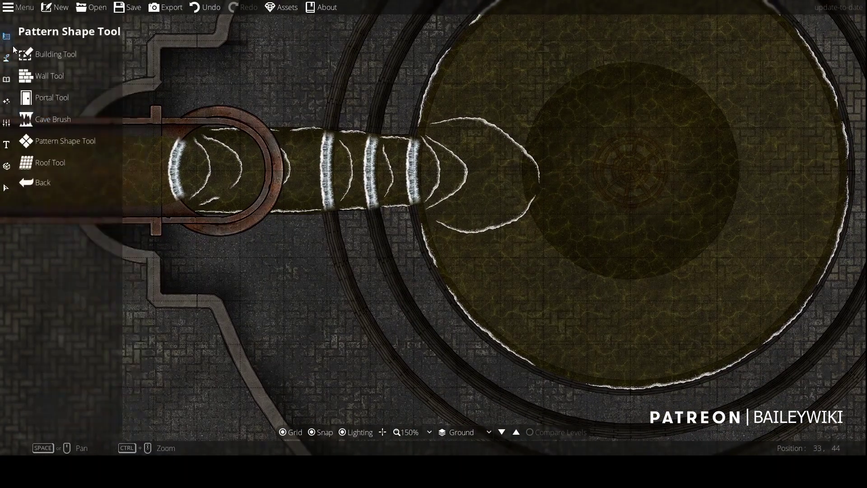
pyautogui.click(62, 143)
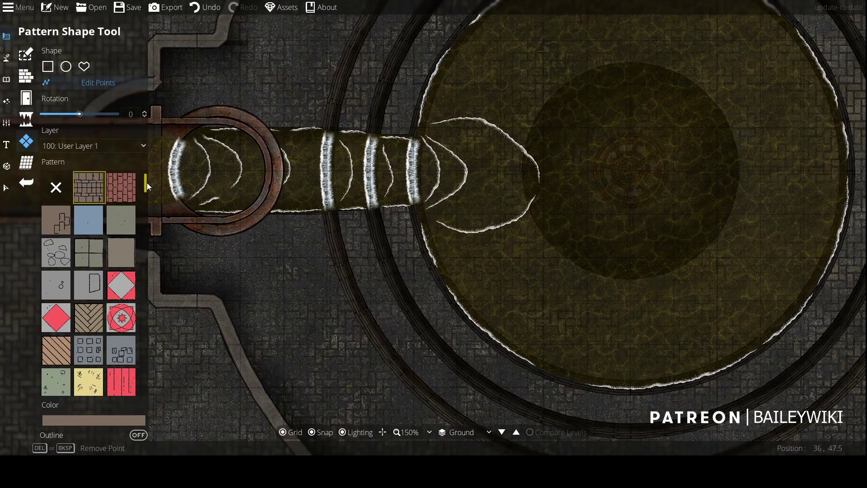
pyautogui.moveTo(146, 182); pyautogui.dragTo(147, 308)
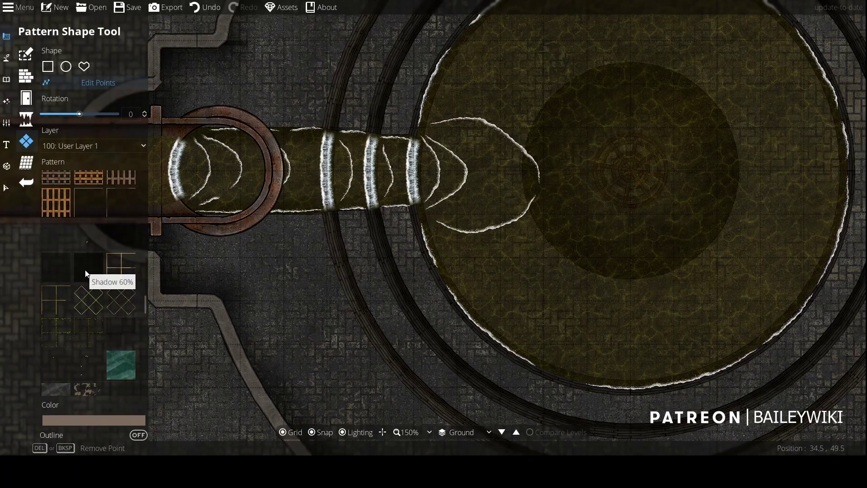
pyautogui.click(89, 345)
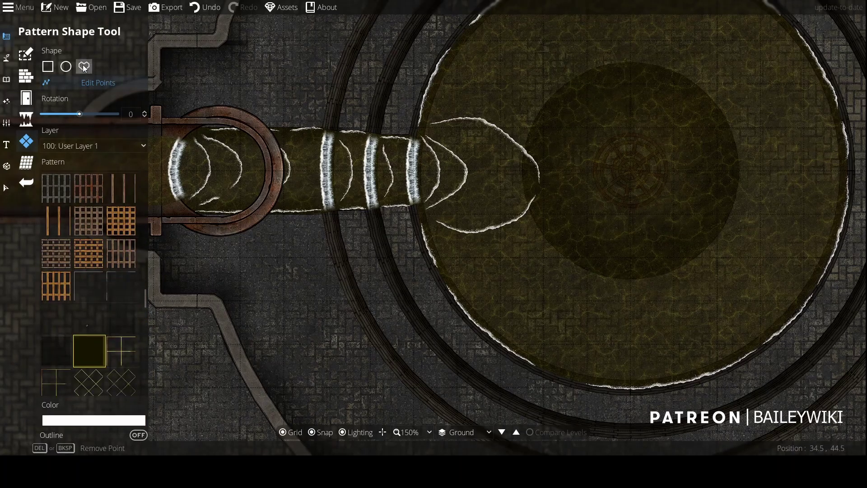
# - Draw a circular shadow shape about 2 grid squares across over the pool's central grate, on the -100: Below Water layer
pyautogui.click(66, 66)
pyautogui.click(90, 145)
pyautogui.click(96, 211)
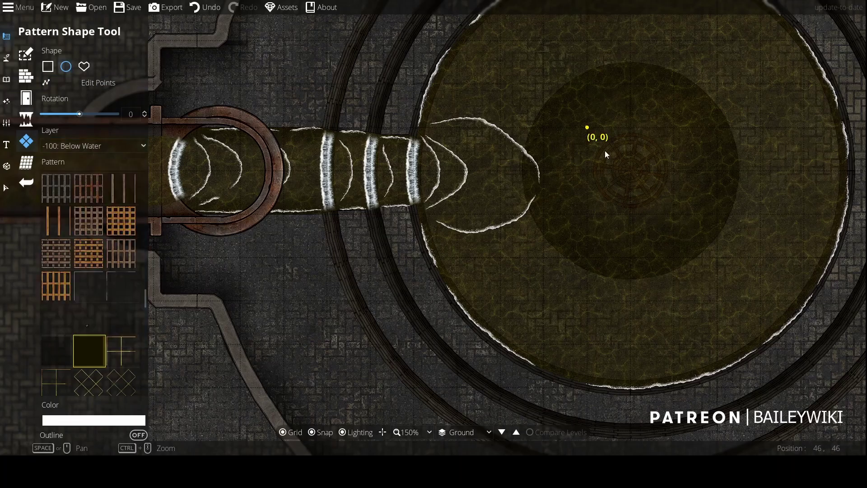
pyautogui.moveTo(598, 127); pyautogui.dragTo(679, 216)
pyautogui.scroll(2, 679, 216)
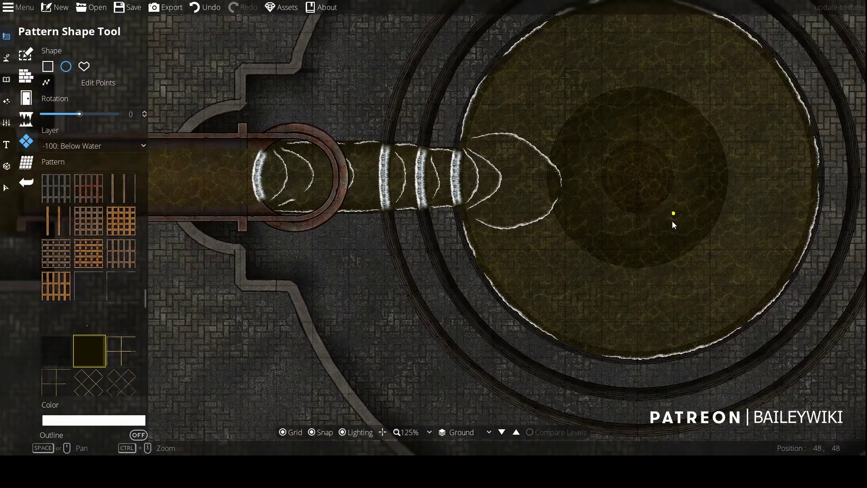
pyautogui.scroll(-2, 631, 186)
pyautogui.scroll(3, 630, 146)
pyautogui.moveTo(630, 147)
pyautogui.mouseDown()
pyautogui.moveTo(654, 217)
pyautogui.moveTo(630, 156)
pyautogui.mouseUp()
pyautogui.scroll(-1, 635, 158)
pyautogui.scroll(1, 570, 162)
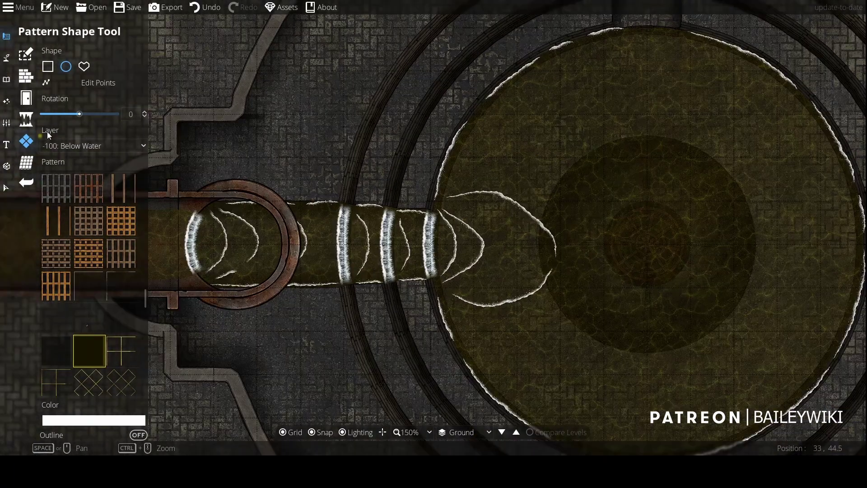
# - Return to path drawing with a dark shadow style, set the width to 1 and turn off snapping
pyautogui.click(7, 58)
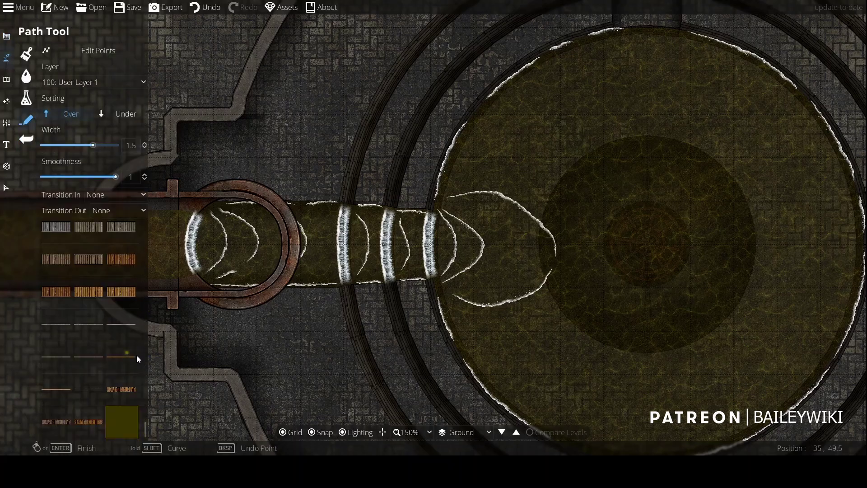
pyautogui.scroll(7, 106, 345)
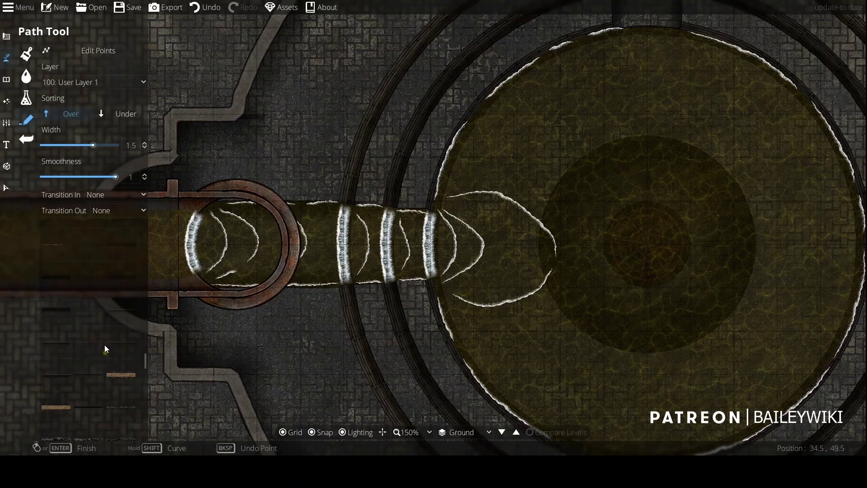
pyautogui.click(50, 378)
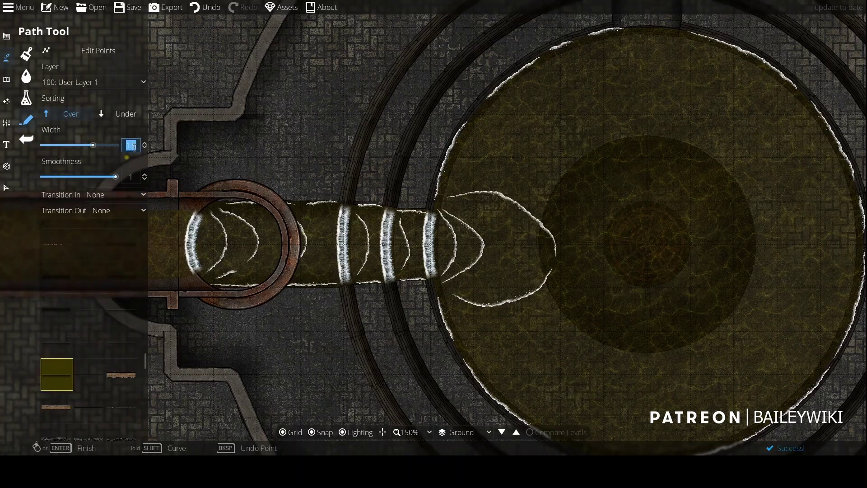
pyautogui.scroll(2, 651, 200)
pyautogui.moveTo(652, 200); pyautogui.dragTo(691, 299)
pyautogui.scroll(-2, 690, 257)
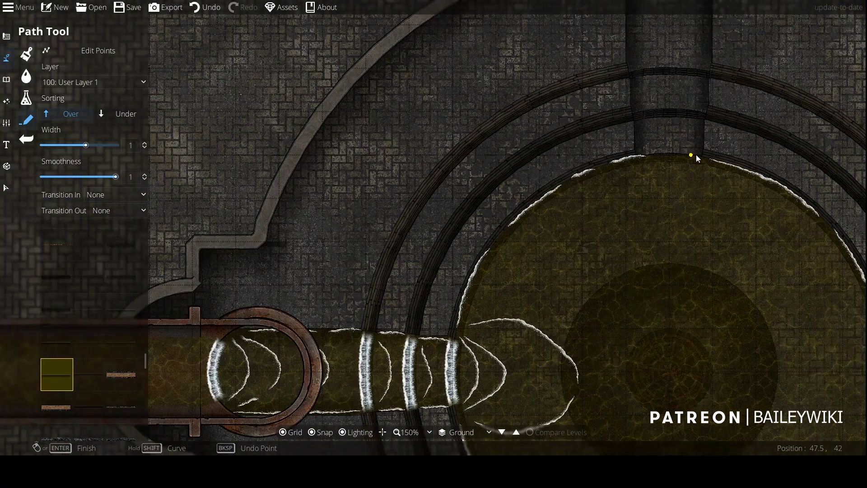
pyautogui.scroll(2, 698, 159)
pyautogui.press('s')
pyautogui.click(703, 150)
pyautogui.rightClick(700, 289)
pyautogui.hotkey('ctrl', 'z')
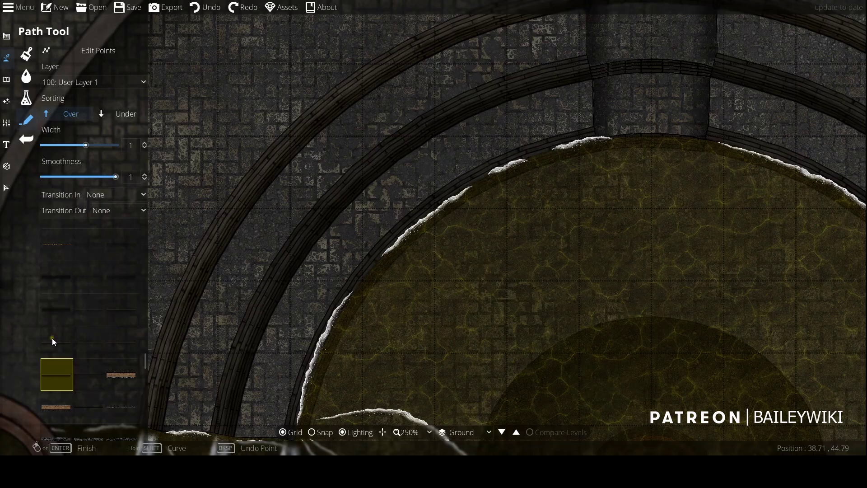
# - Choose a different shadow path style and draw two shadow lines continuing the north channel's edges into the pool toward the dark circle
pyautogui.click(52, 338)
pyautogui.click(703, 151)
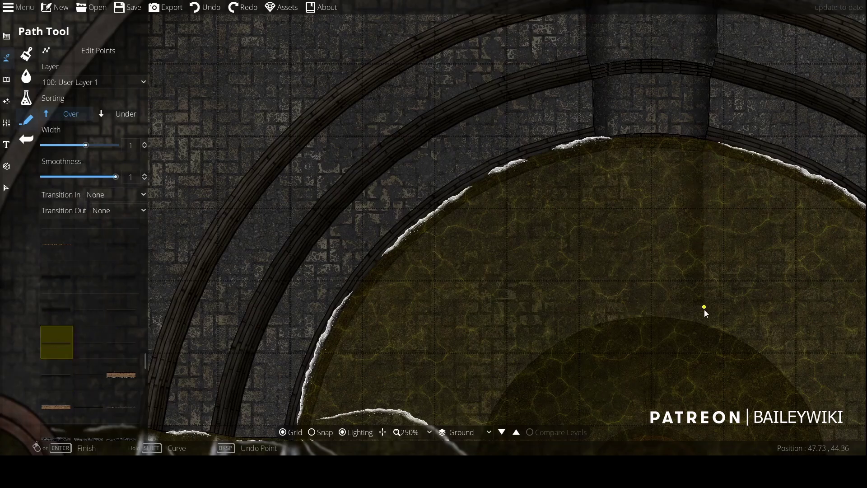
pyautogui.click(595, 327)
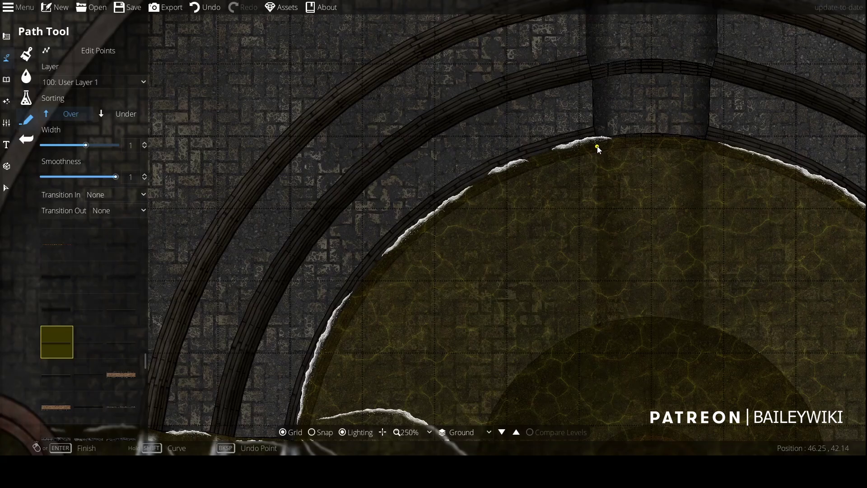
# - Draw two matching shadow lines from the west channel's edges across the pool to the dark central circle
pyautogui.scroll(-3, 610, 212)
pyautogui.moveTo(623, 298); pyautogui.dragTo(621, 200)
pyautogui.scroll(3, 622, 197)
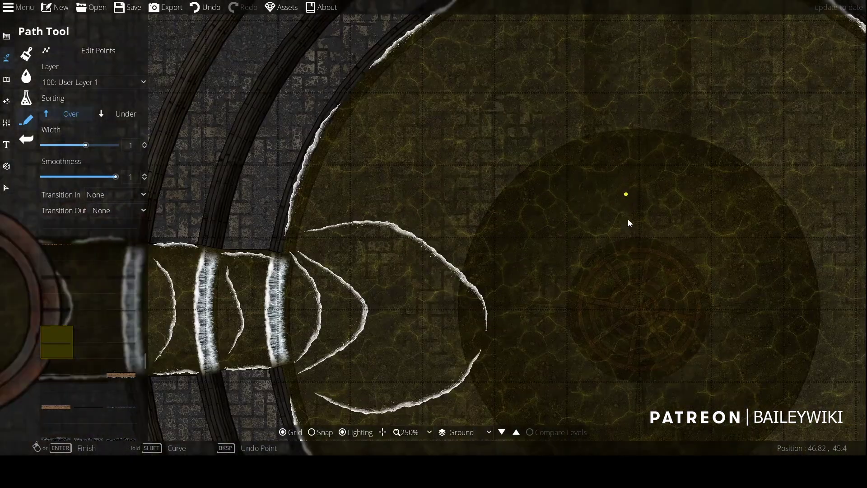
pyautogui.moveTo(626, 406); pyautogui.dragTo(629, 195)
pyautogui.scroll(-3, 630, 197)
pyautogui.scroll(4, 536, 158)
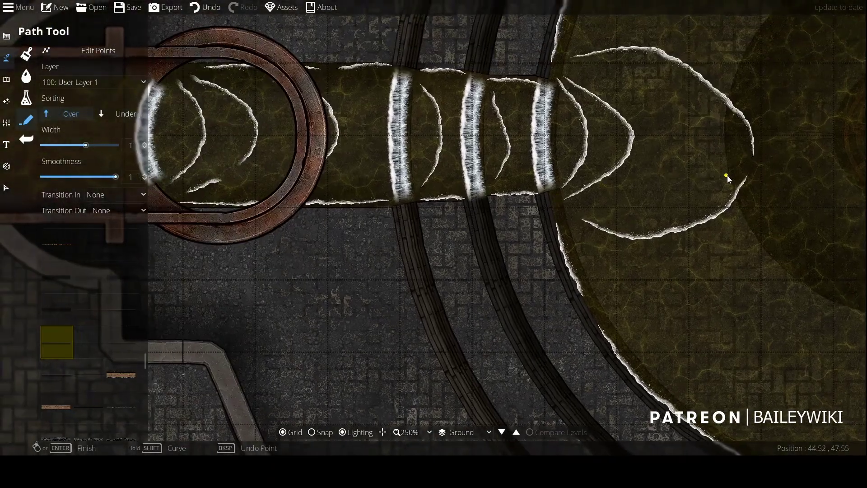
pyautogui.click(734, 183)
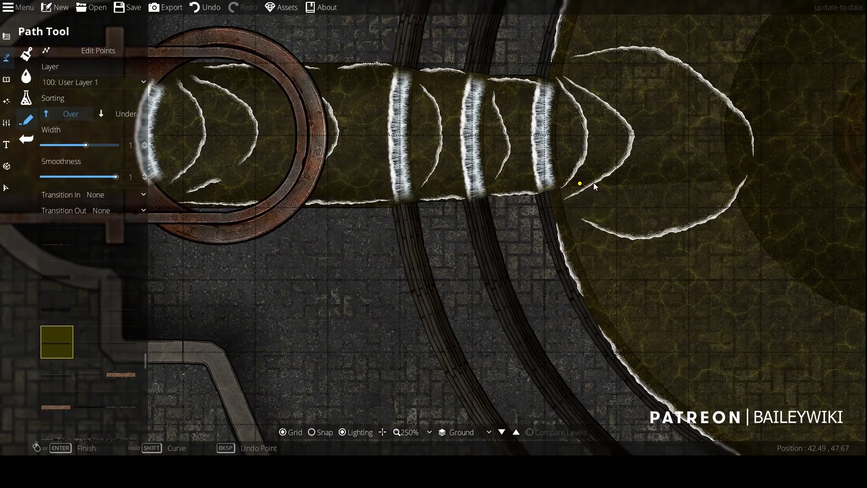
pyautogui.hotkey('ctrl', 'z')
pyautogui.click(740, 185)
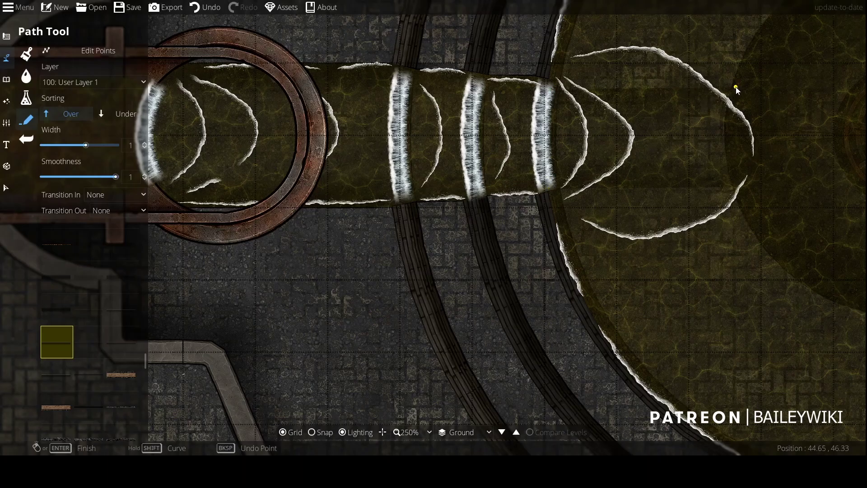
pyautogui.scroll(-6, 737, 90)
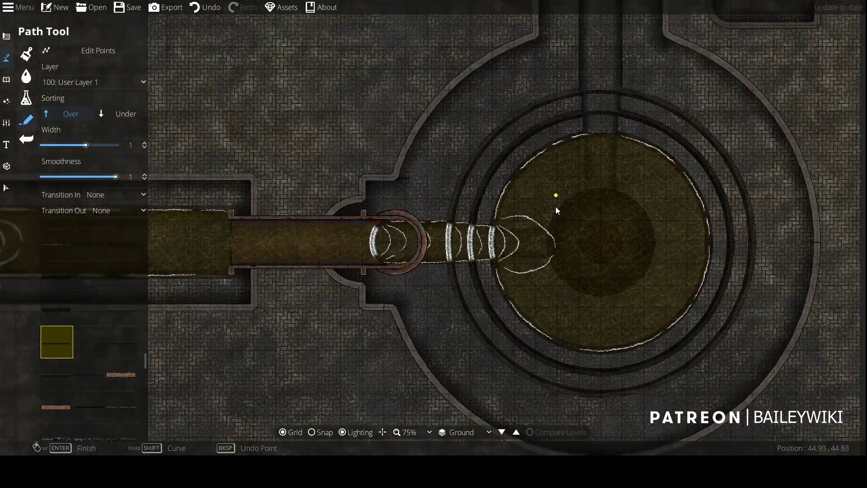
# - Switch to placing objects and put a dark shadow object in the open pipe end north of the round room
pyautogui.scroll(4, 629, 257)
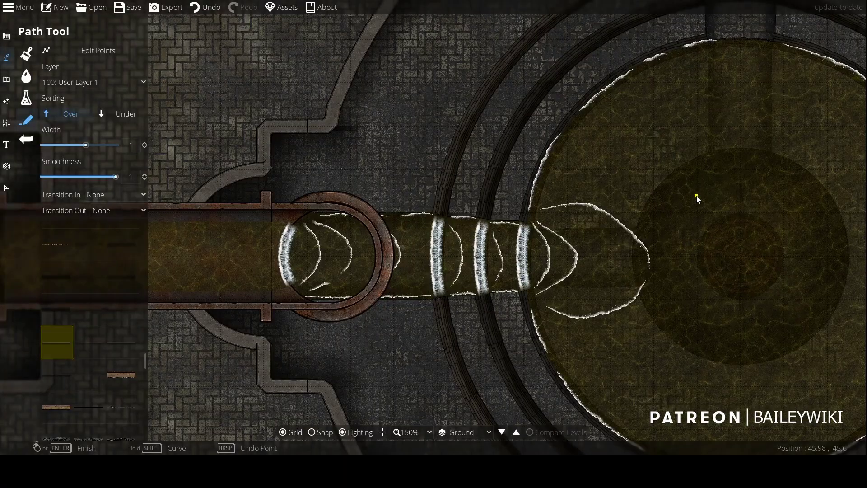
pyautogui.scroll(-5, 696, 196)
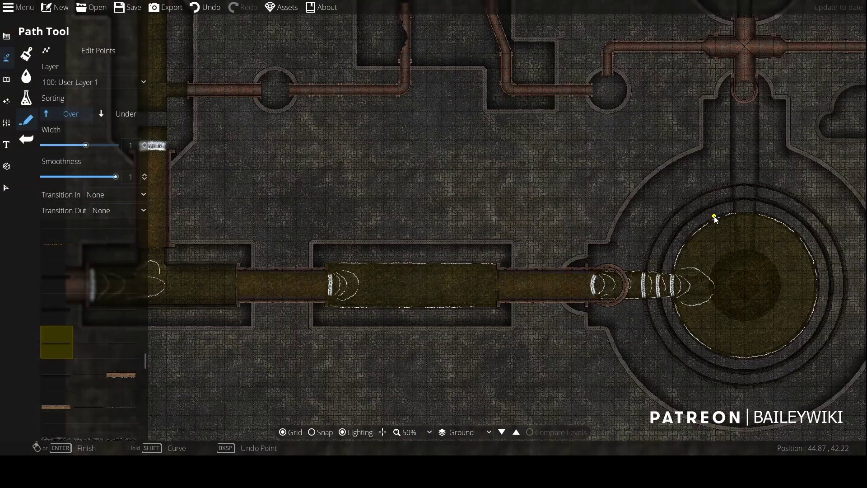
pyautogui.moveTo(714, 215); pyautogui.dragTo(649, 293)
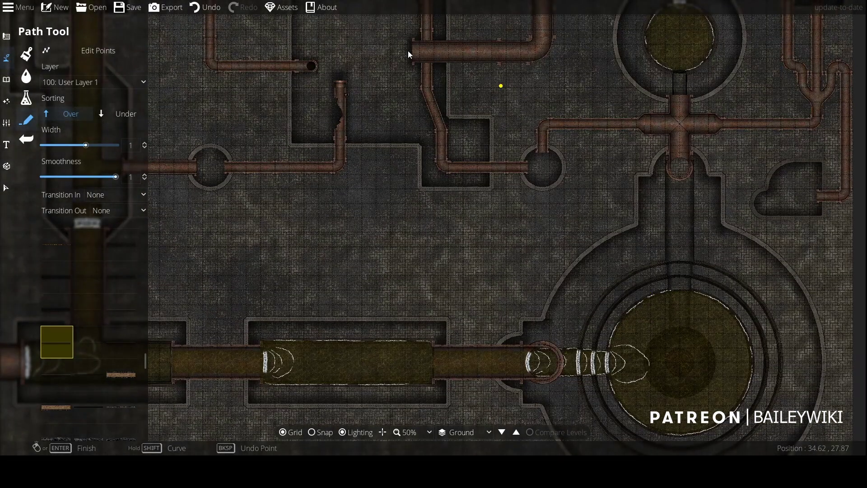
pyautogui.click(6, 36)
pyautogui.press('o')
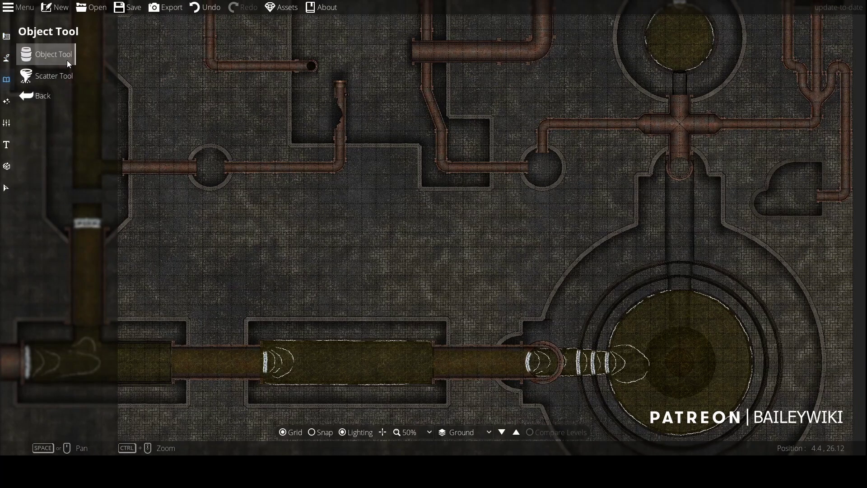
pyautogui.click(67, 61)
pyautogui.scroll(5, 678, 161)
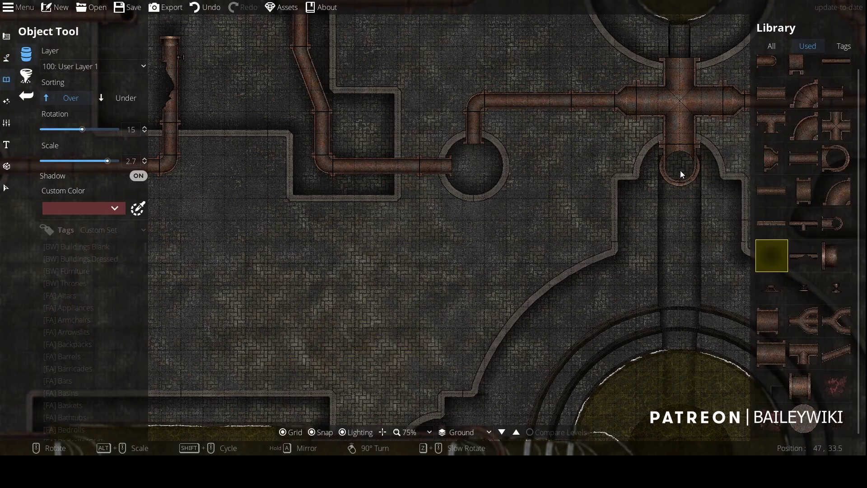
pyautogui.scroll(-3, 677, 185)
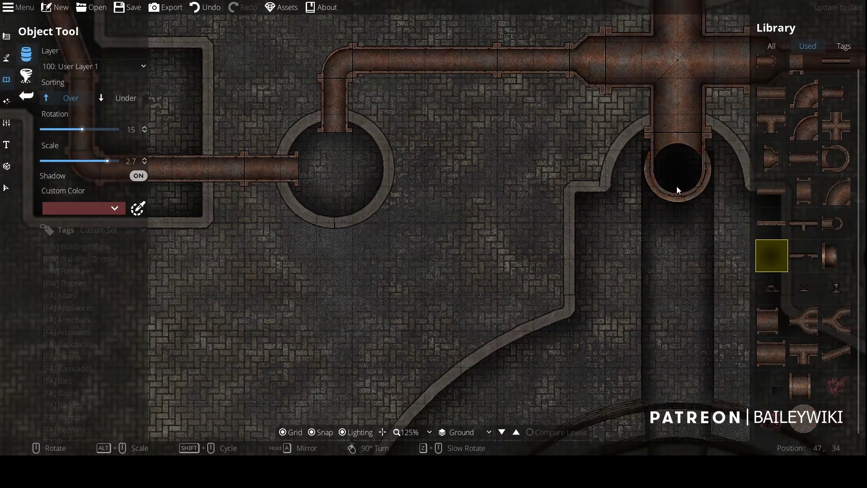
# - Set the shadow object's layer to 300: User Layer 3 and enlarge its scale to 4
pyautogui.scroll(-2, 556, 258)
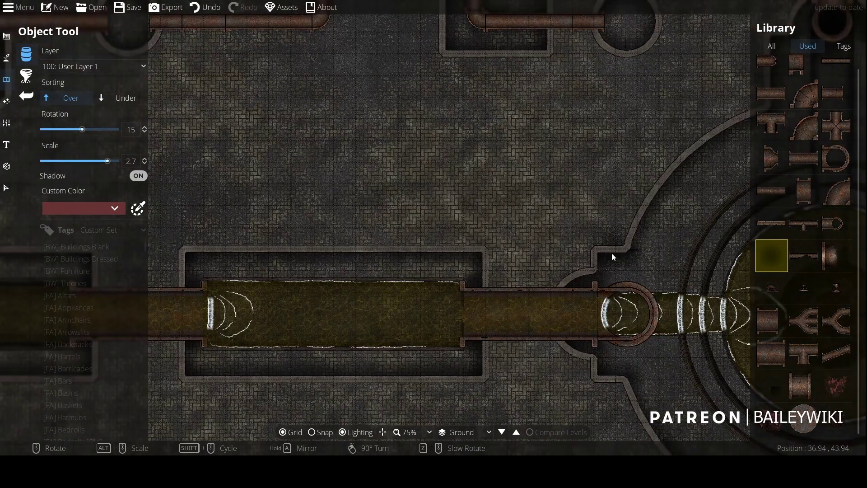
pyautogui.scroll(3, 613, 243)
pyautogui.click(99, 67)
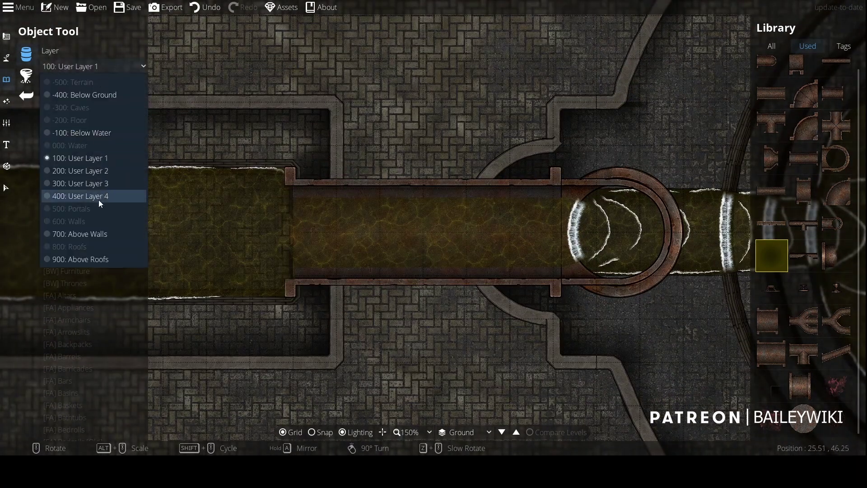
pyautogui.click(99, 194)
pyautogui.keyDown('alt'); pyautogui.scroll(4, 619, 228); pyautogui.keyUp('alt')
pyautogui.keyDown('alt'); pyautogui.scroll(3, 619, 228); pyautogui.keyUp('alt')
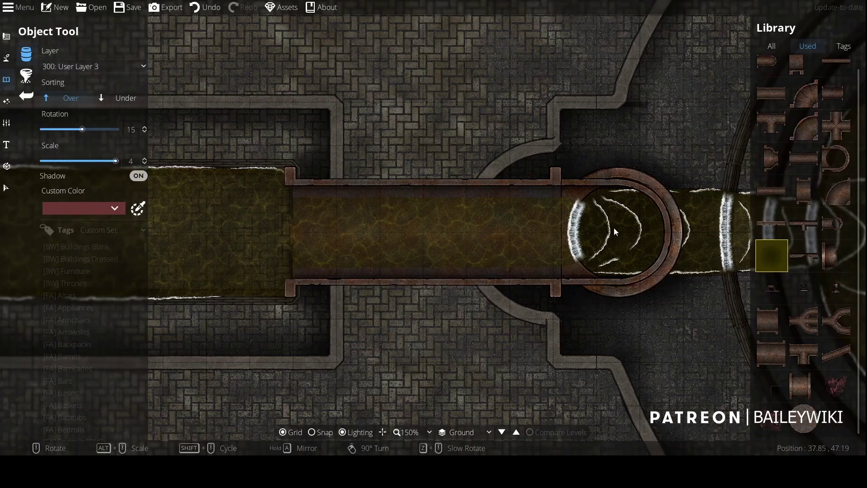
pyautogui.scroll(-2, 602, 215)
# - Undo the last shadow object placement
pyautogui.scroll(-1, 554, 292)
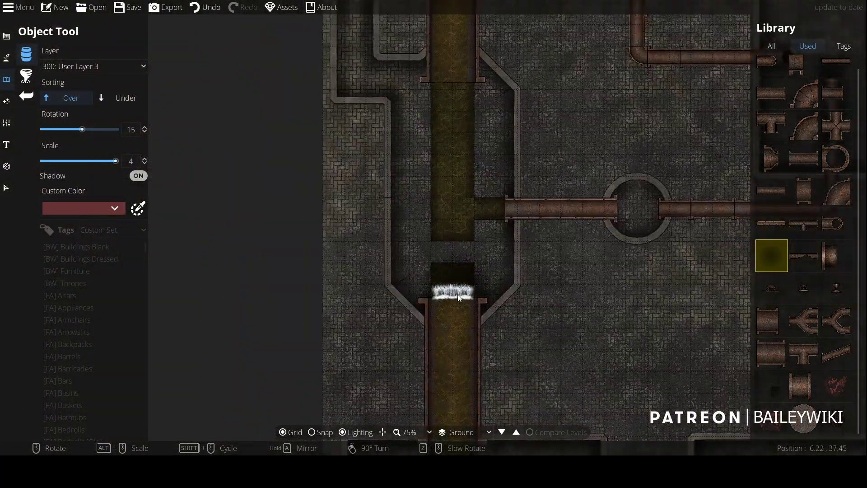
pyautogui.keyDown('ctrl'); pyautogui.scroll(-2, 524, 131); pyautogui.keyUp('ctrl')
pyautogui.moveTo(555, 183); pyautogui.dragTo(558, 243)
pyautogui.keyDown('ctrl'); pyautogui.scroll(4, 559, 256); pyautogui.keyUp('ctrl')
pyautogui.hotkey('ctrl', 'z')
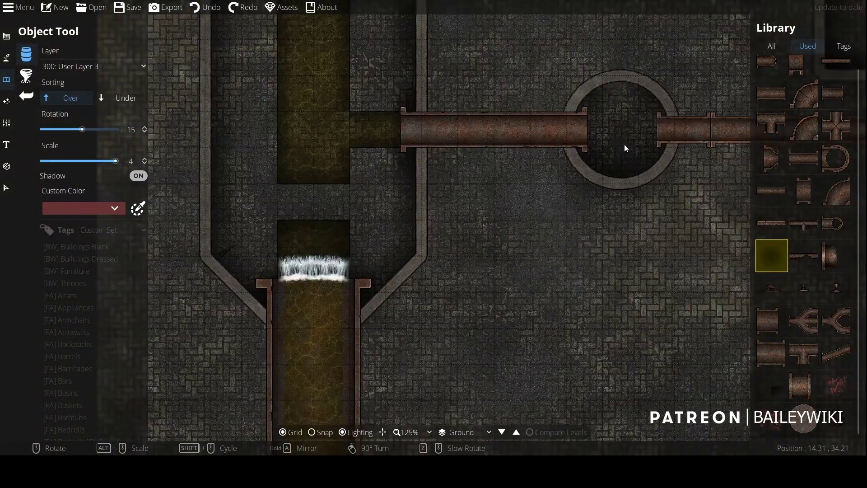
# - Place a slightly reduced round grate in the small chamber east of the round room, on -100: Below Water with Under sorting
pyautogui.keyDown('ctrl'); pyautogui.scroll(-1, 633, 133); pyautogui.keyUp('ctrl')
pyautogui.moveTo(654, 121); pyautogui.dragTo(364, 214)
pyautogui.moveTo(215, 327); pyautogui.dragTo(632, 231)
pyautogui.keyDown('ctrl'); pyautogui.scroll(2, 632, 231); pyautogui.keyUp('ctrl')
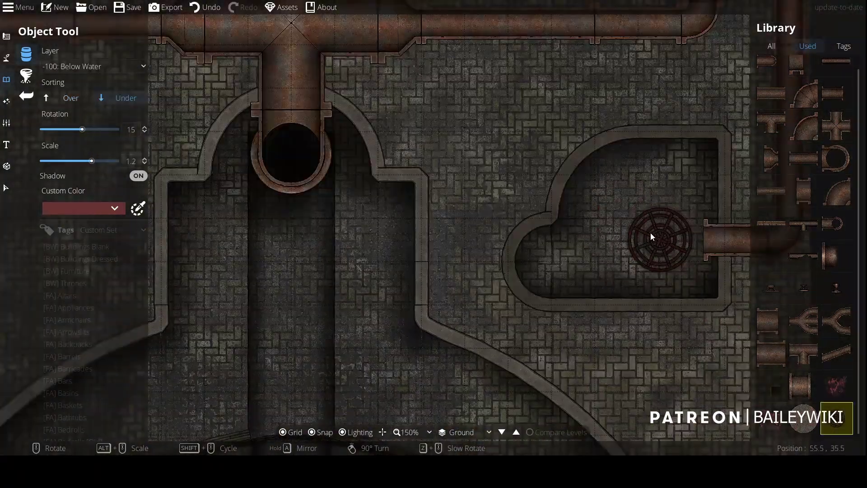
pyautogui.keyDown('alt'); pyautogui.scroll(-2, 639, 228); pyautogui.keyUp('alt')
pyautogui.click(638, 226)
# - Add a dark shadow object centred on the small chamber's grate, on -100: Below Water with Under sorting
pyautogui.click(772, 255)
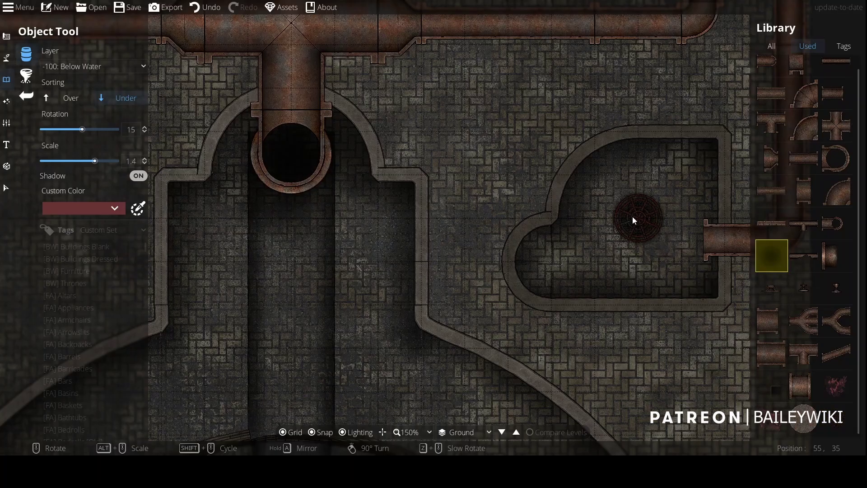
pyautogui.scroll(5, 640, 285)
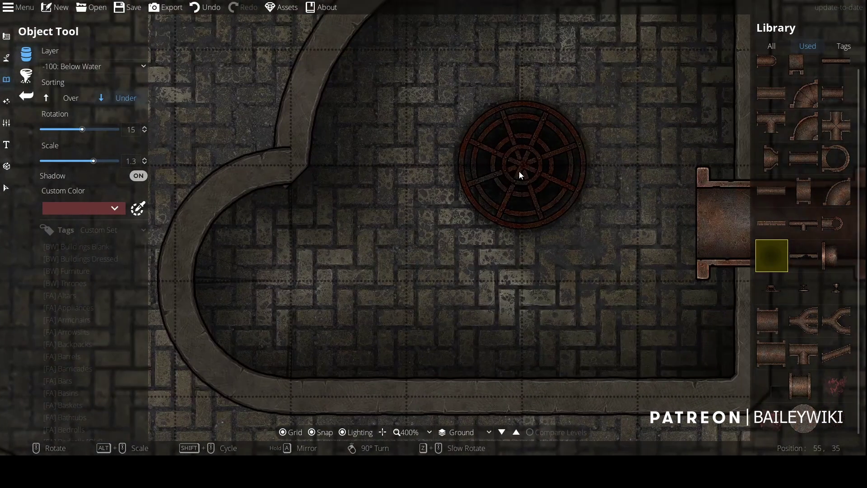
pyautogui.scroll(-5, 534, 252)
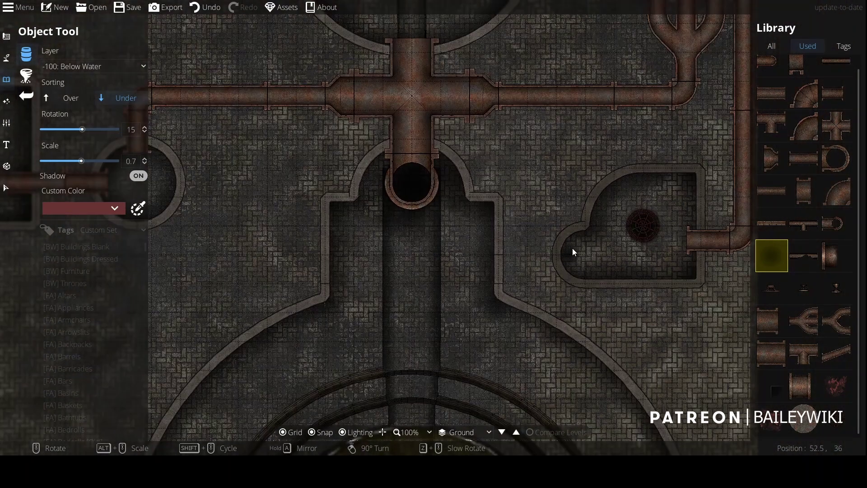
# - Place a rusty valve rotated 90 degrees against the small chamber's east wall, on -100: Below Water with Under sorting
pyautogui.moveTo(596, 261); pyautogui.dragTo(486, 246)
pyautogui.click(764, 282)
pyautogui.scroll(4, 581, 196)
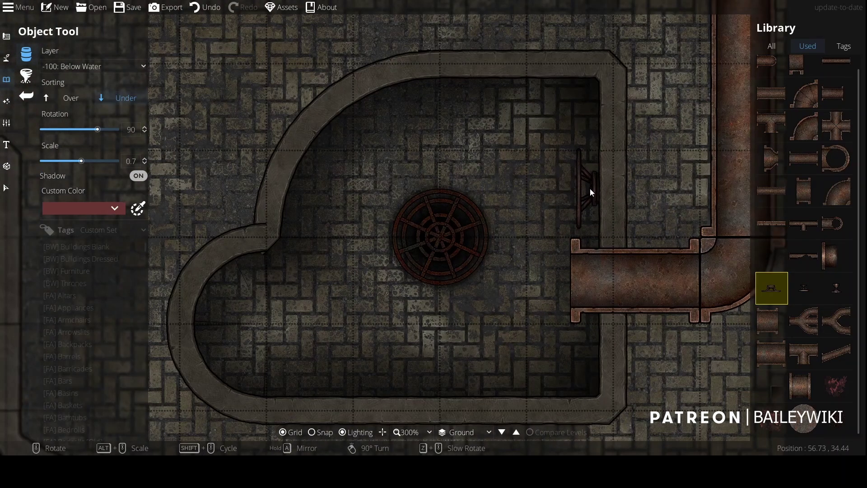
pyautogui.click(590, 192)
# - Place Pipe Metal Rusty Junction Small F1 3x1 from the [FA] Pipes - Rusty tag between the small chamber's east wall and the large pipe, rotated -180
pyautogui.click(774, 46)
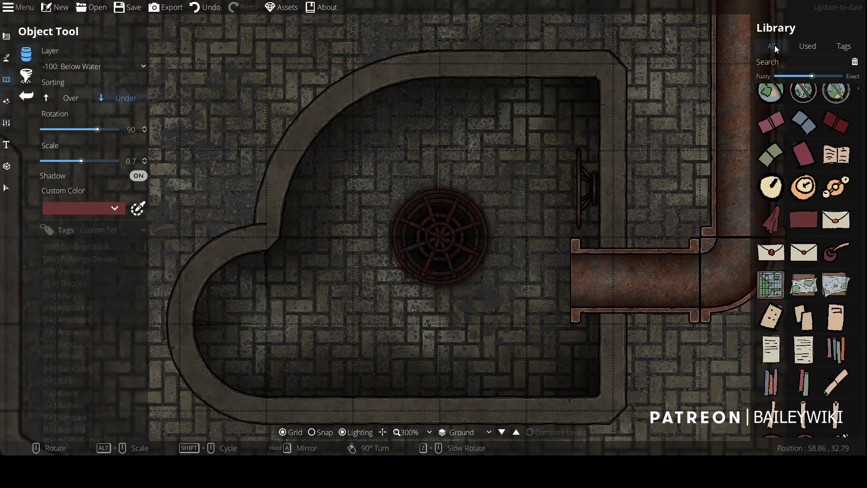
pyautogui.click(112, 311)
pyautogui.moveTo(148, 243); pyautogui.dragTo(131, 298)
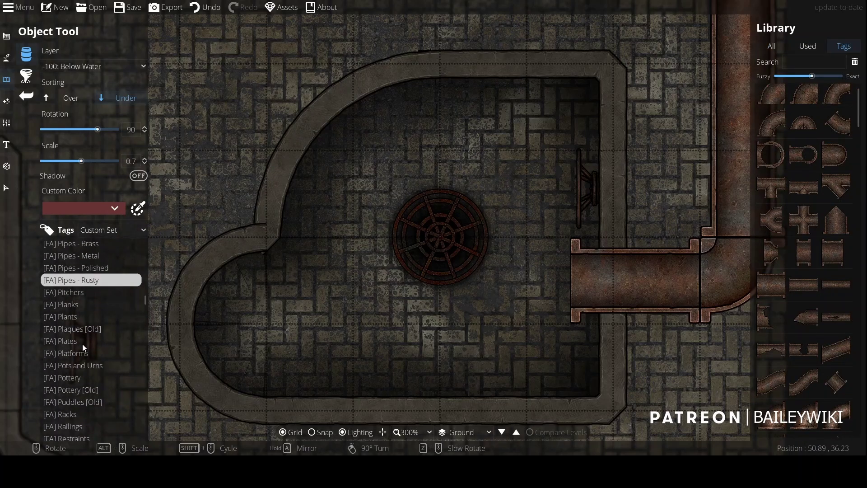
pyautogui.scroll(-5, 808, 316)
pyautogui.scroll(-3, 809, 316)
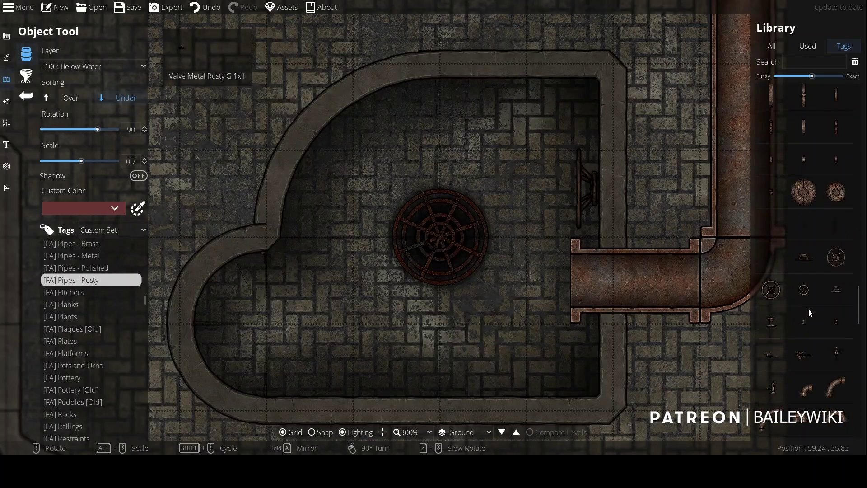
pyautogui.scroll(-1, 825, 276)
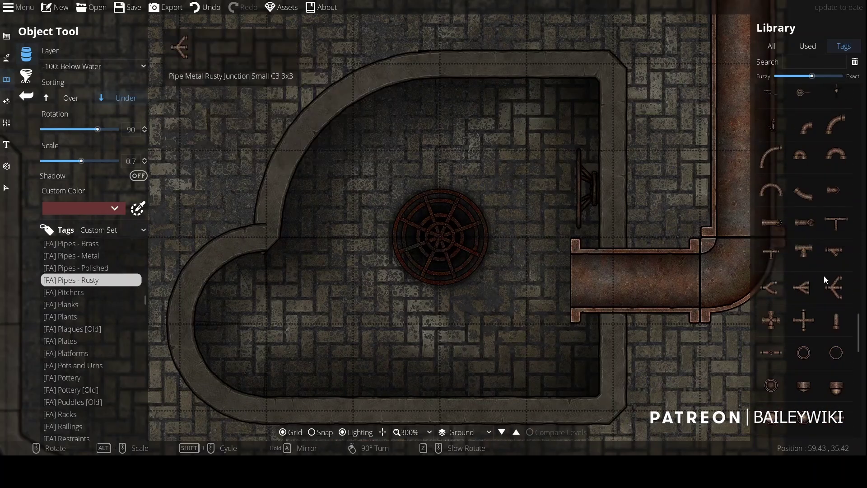
pyautogui.scroll(-1, 768, 316)
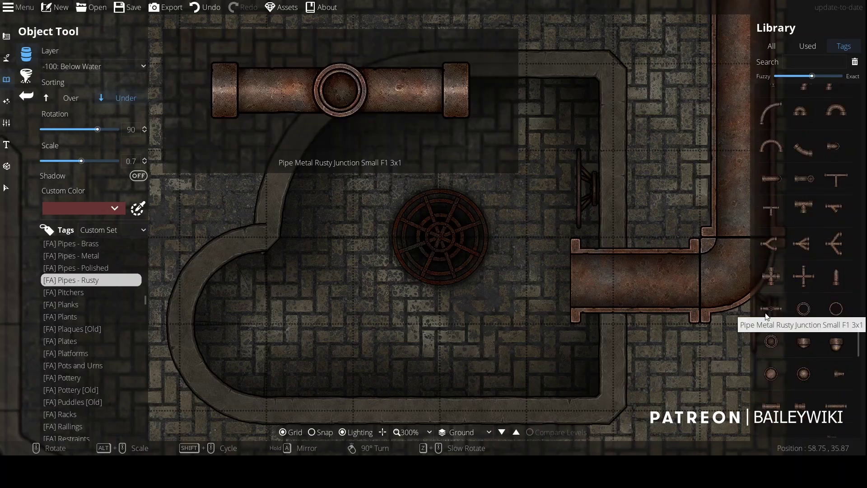
pyautogui.click(766, 313)
pyautogui.rightClick(679, 180)
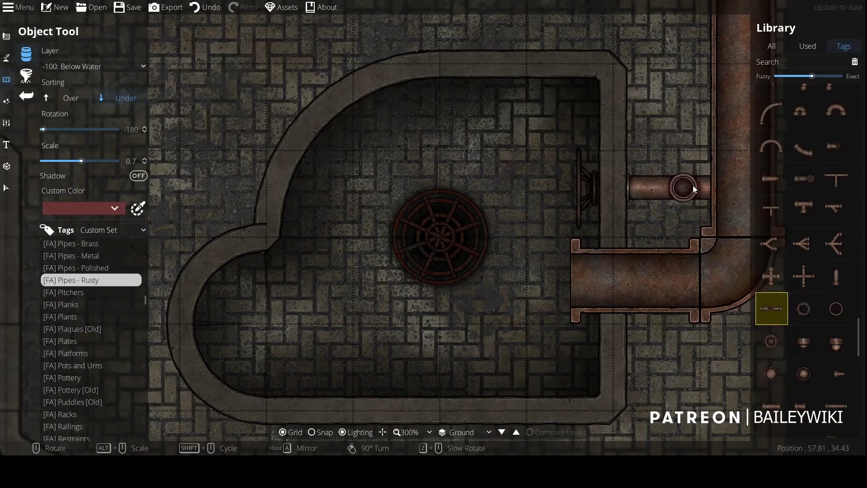
pyautogui.scroll(-3, 667, 195)
pyautogui.scroll(3, 668, 194)
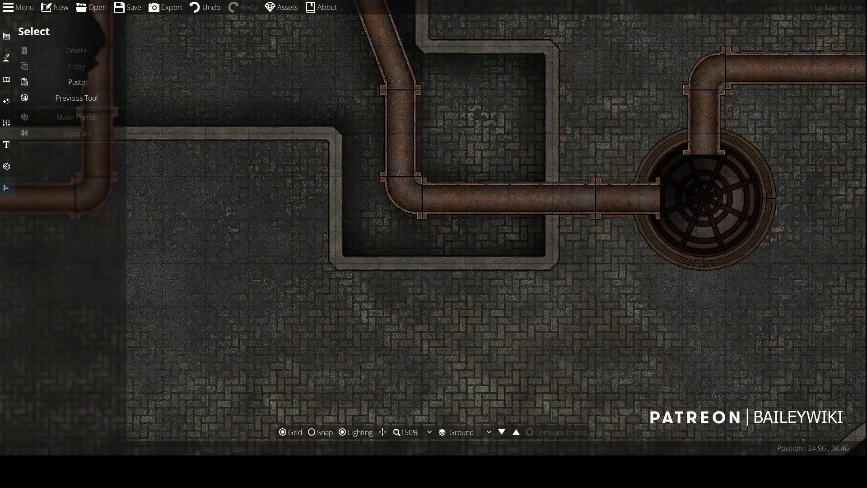
# - Place the brass-door-thick prefab from the portals set on the west grate shaft's north rim and turn it to lie along the rim
pyautogui.click(6, 165)
pyautogui.click(79, 70)
pyautogui.click(73, 148)
pyautogui.click(54, 86)
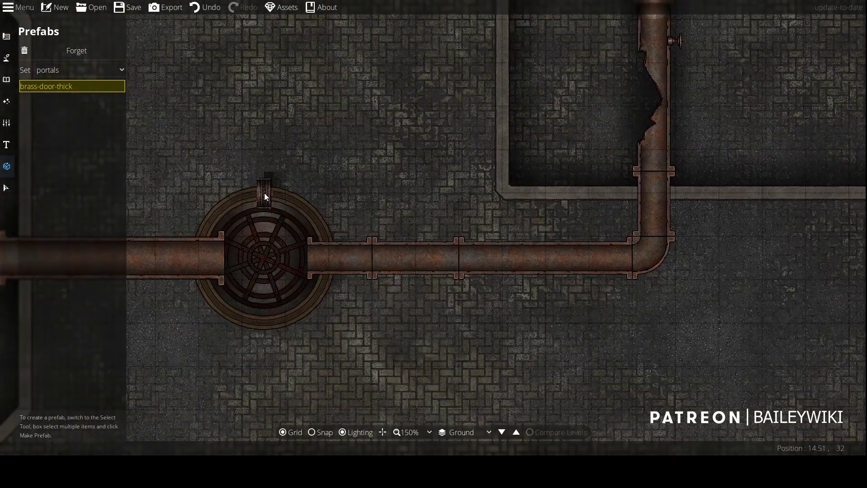
pyautogui.click(265, 194)
pyautogui.click(6, 189)
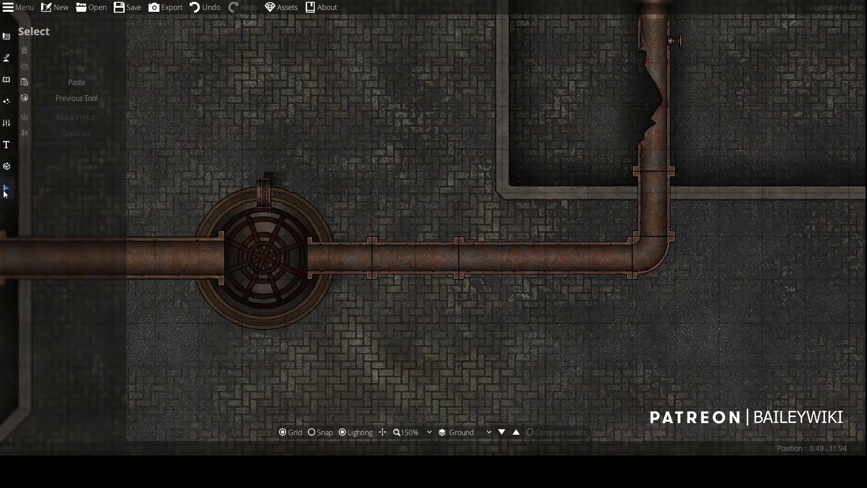
pyautogui.click(262, 191)
pyautogui.press('Delete')
pyautogui.scroll(5, 360, 277)
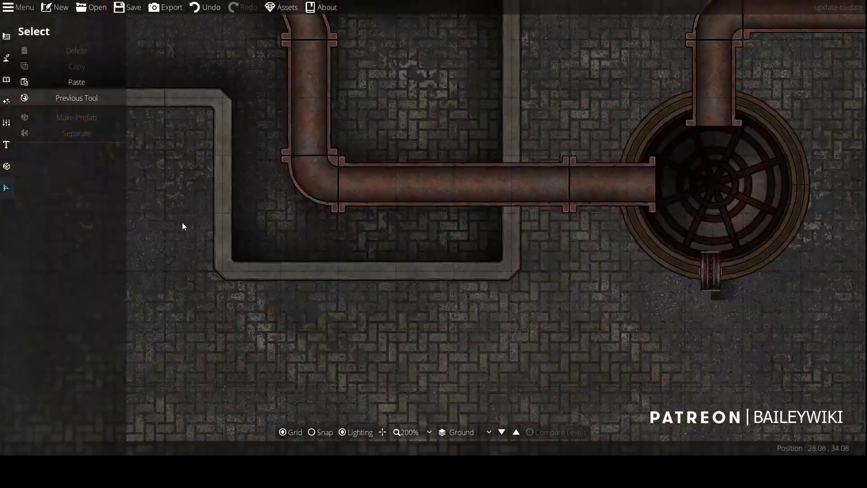
# - Rotate the door on the east grate shaft's south rim to lie along the rim and nudge it into place
pyautogui.click(711, 275)
pyautogui.scroll(-3, 710, 276)
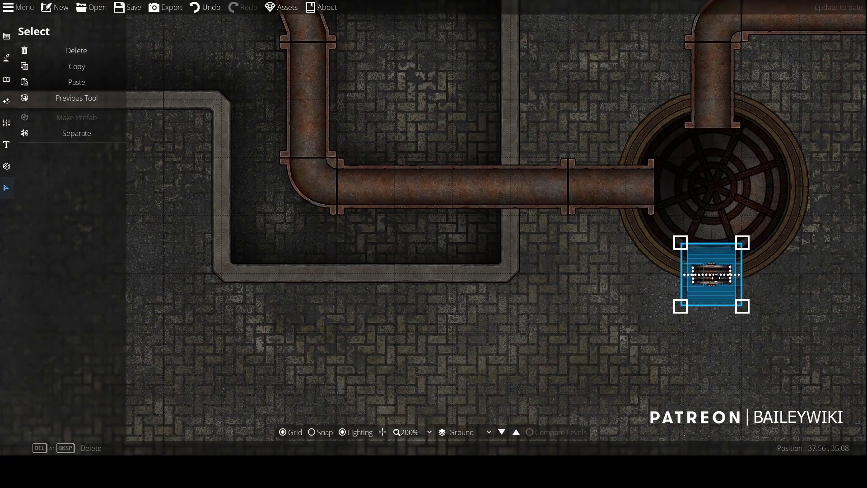
pyautogui.click(688, 330)
pyautogui.scroll(-3, 405, 315)
pyautogui.scroll(8, 608, 304)
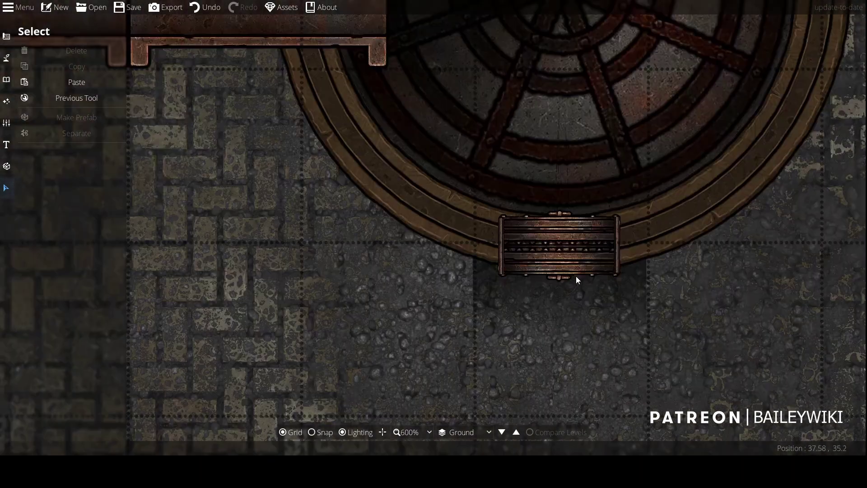
pyautogui.moveTo(565, 258); pyautogui.dragTo(564, 252)
pyautogui.click(348, 326)
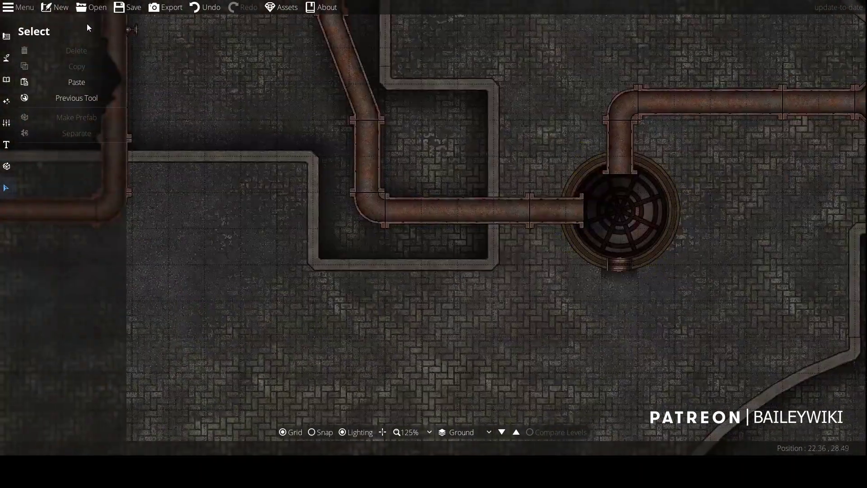
pyautogui.click(7, 36)
pyautogui.click(49, 74)
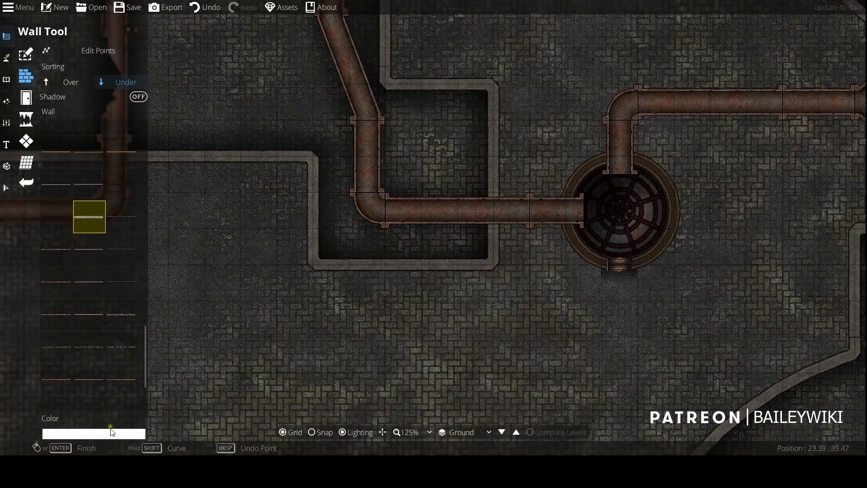
pyautogui.click(113, 434)
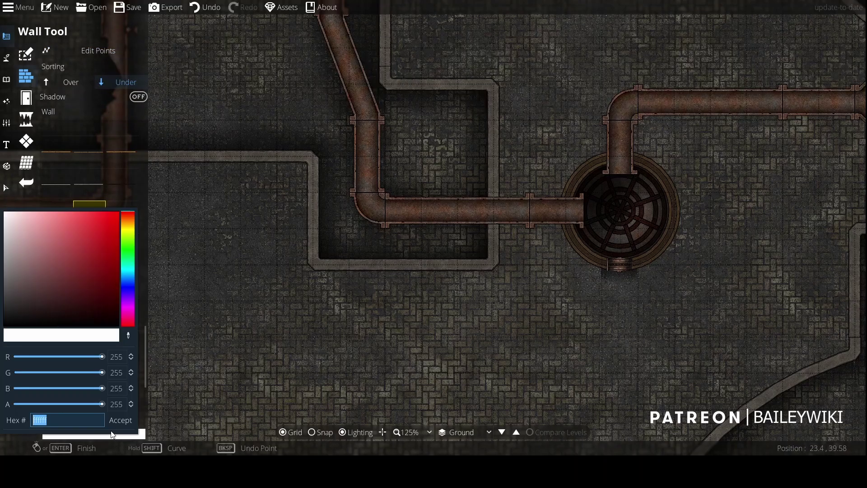
pyautogui.click(327, 264)
pyautogui.click(232, 236)
pyautogui.rightClick(232, 236)
pyautogui.hotkey('ctrl', 'z')
# - Match the Wall tool's colour to the existing chamber wall by setting it to 9e9e9e
pyautogui.click(6, 187)
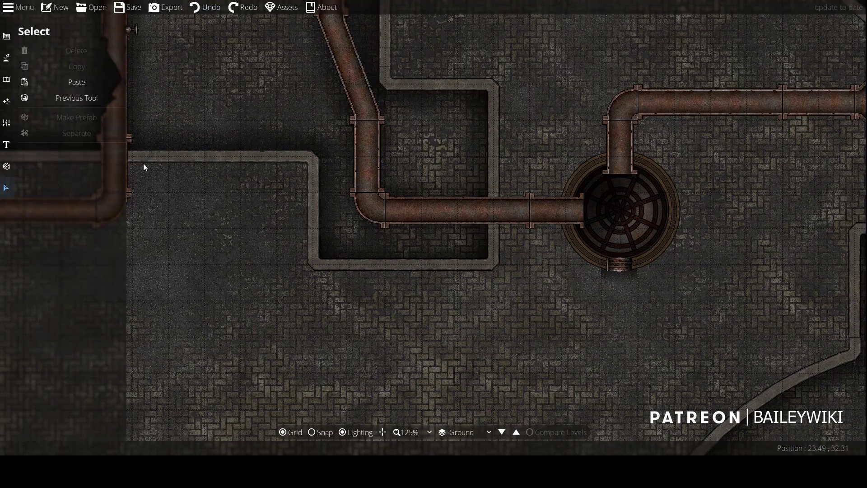
pyautogui.click(153, 162)
pyautogui.click(102, 416)
pyautogui.click(120, 407)
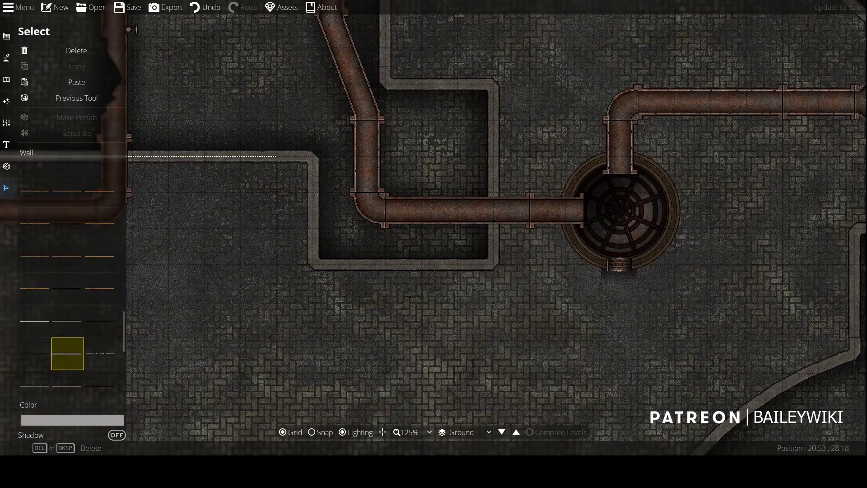
pyautogui.click(6, 37)
pyautogui.click(36, 75)
pyautogui.click(111, 435)
pyautogui.write('9e9e9e')
pyautogui.press('Return')
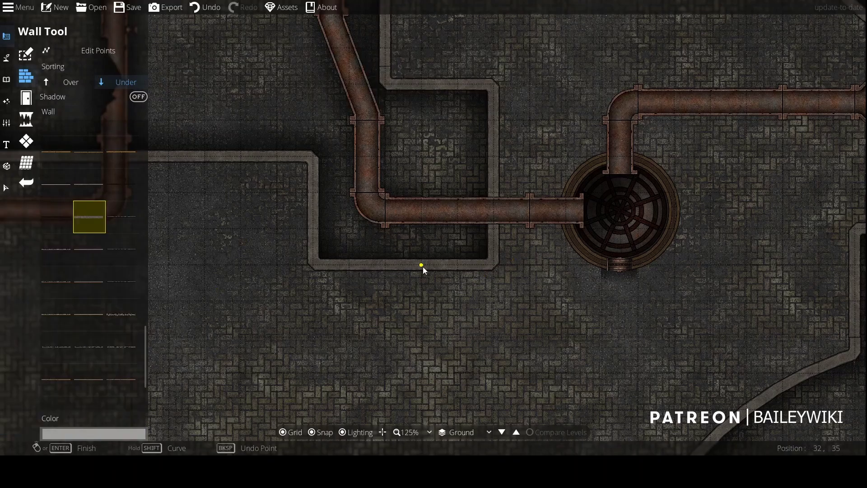
# - Draw the outer and inner walls of an angled corridor from the central chamber's southeast alcove to the east shaft's door
pyautogui.click(422, 265)
pyautogui.click(642, 337)
pyautogui.click(642, 263)
pyautogui.rightClick(641, 263)
pyautogui.click(458, 299)
pyautogui.click(457, 265)
pyautogui.rightClick(457, 265)
pyautogui.click(7, 79)
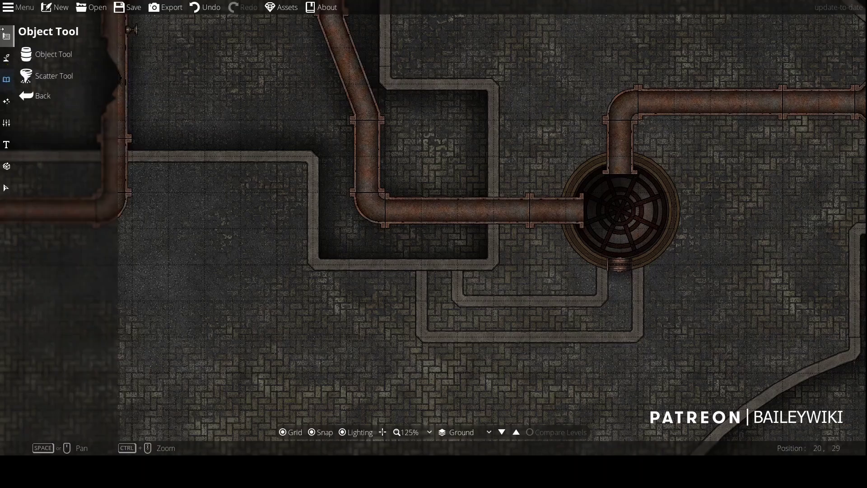
pyautogui.click(6, 36)
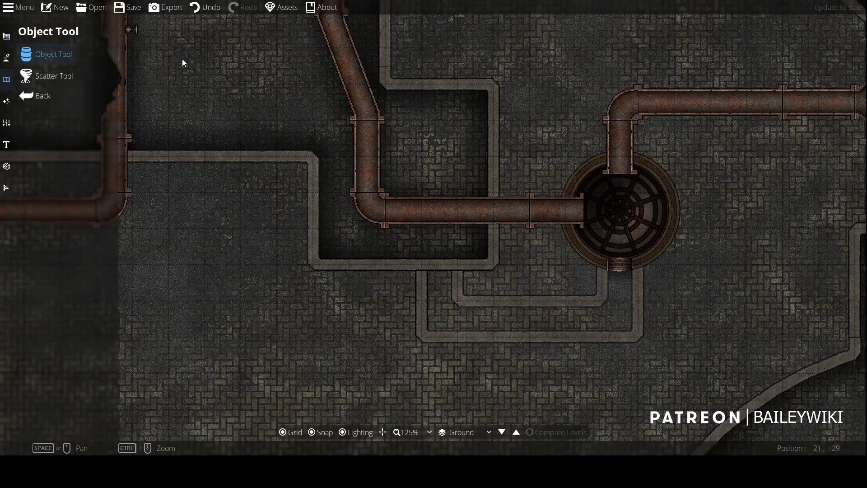
pyautogui.click(9, 81)
pyautogui.click(808, 47)
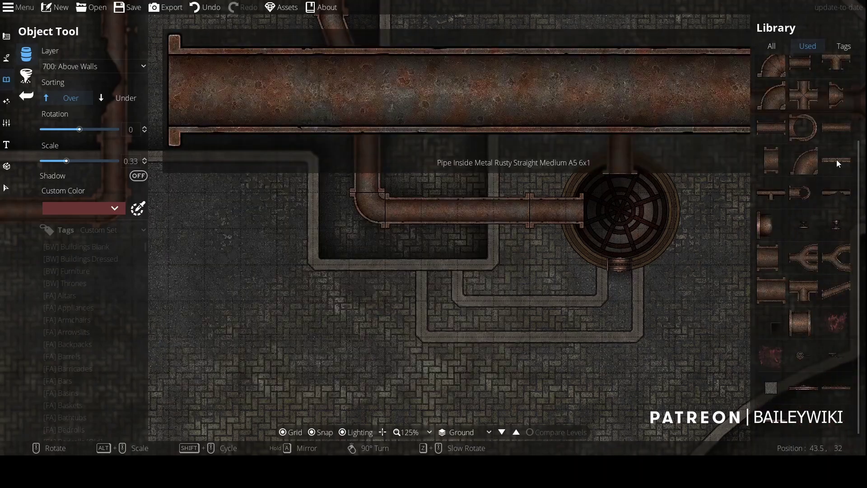
pyautogui.scroll(3, 831, 362)
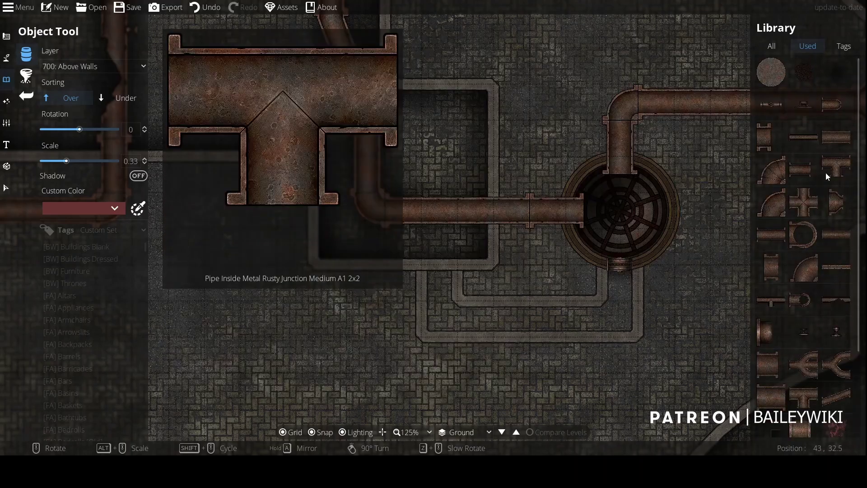
pyautogui.scroll(-3, 829, 362)
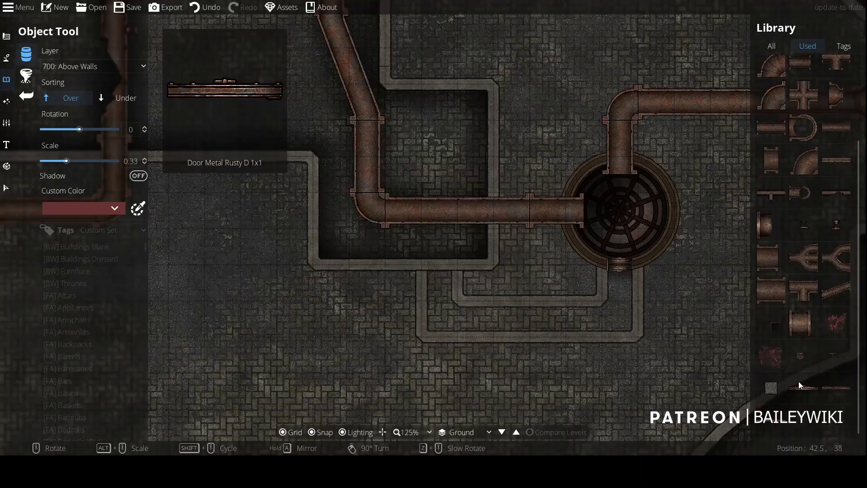
pyautogui.click(803, 387)
pyautogui.scroll(-5, 570, 153)
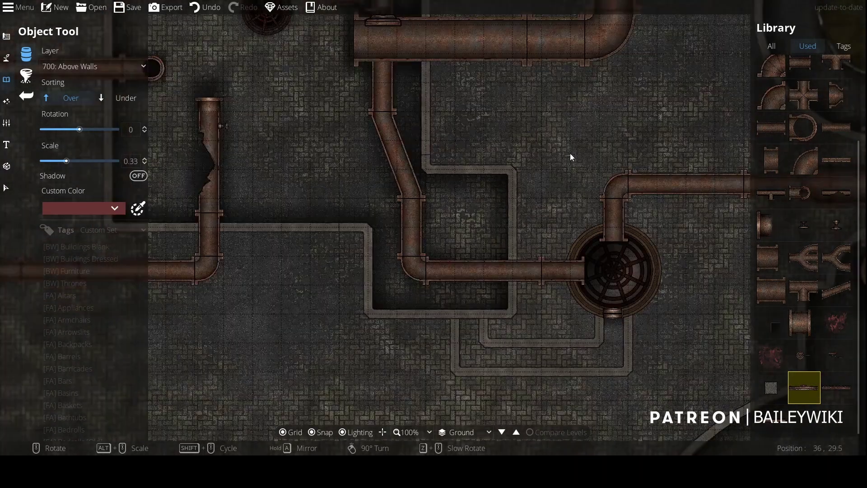
pyautogui.moveTo(561, 266); pyautogui.dragTo(556, 28)
# - Add light-blocking door portals in the southeast alcove's south wall at the corridor and in the central chamber's west wall
pyautogui.click(6, 36)
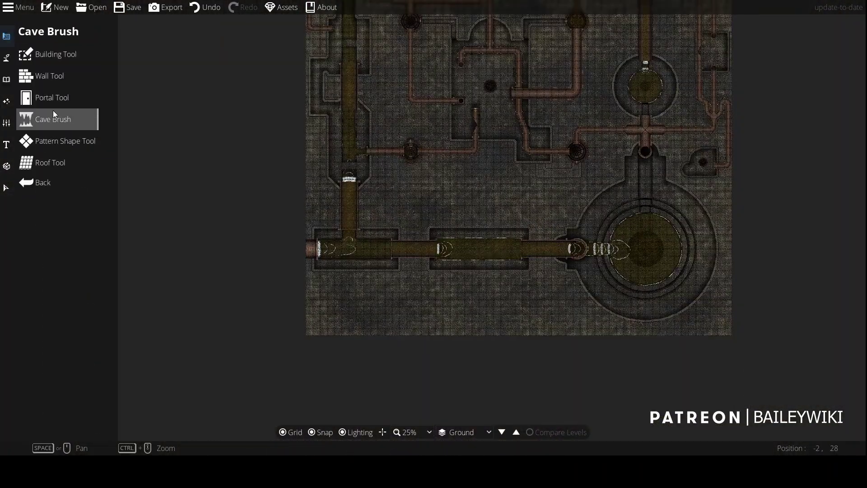
pyautogui.click(59, 98)
pyautogui.scroll(8, 580, 266)
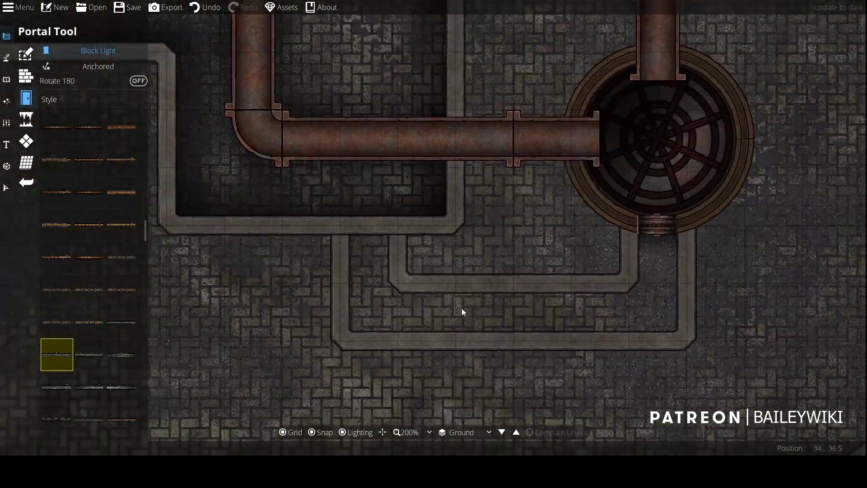
pyautogui.moveTo(280, 224); pyautogui.dragTo(858, 402)
pyautogui.moveTo(452, 238); pyautogui.dragTo(565, 397)
pyautogui.moveTo(237, 251); pyautogui.dragTo(555, 20)
pyautogui.moveTo(688, 134); pyautogui.dragTo(580, 228)
pyautogui.click(547, 159)
pyautogui.moveTo(625, 286); pyautogui.dragTo(373, 315)
# - Draw two walls forming an angled corridor from the central chamber's west door to the west shaft's door
pyautogui.click(26, 76)
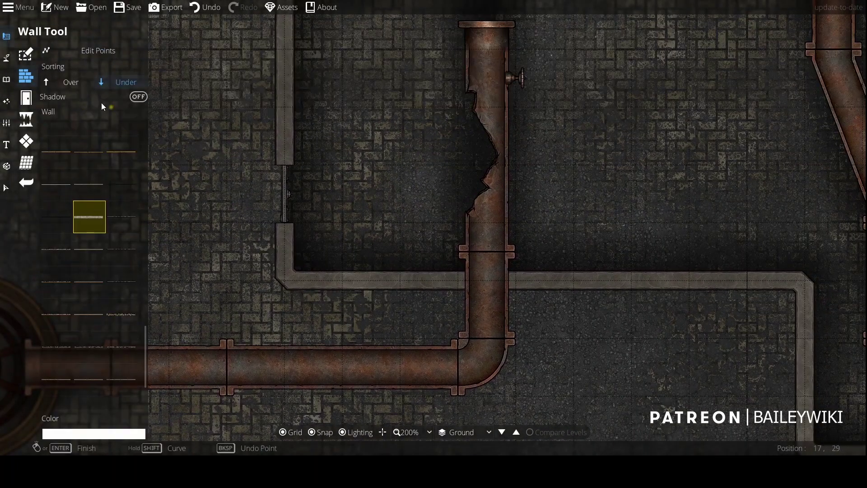
pyautogui.press('Left')
pyautogui.click(602, 235)
pyautogui.click(308, 297)
pyautogui.rightClick(307, 297)
pyautogui.click(601, 177)
pyautogui.rightClick(601, 177)
# - Cap the corridor wall junctions beside both chamber doors with Pillar Metal Gray C1 1x1 at 0.73 scale on 700: Above Walls
pyautogui.moveTo(677, 279); pyautogui.dragTo(394, 239)
pyautogui.click(7, 79)
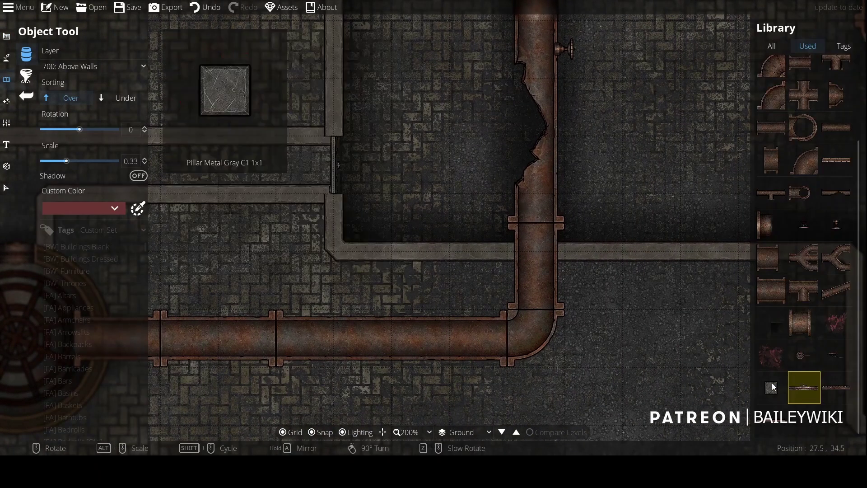
pyautogui.click(771, 387)
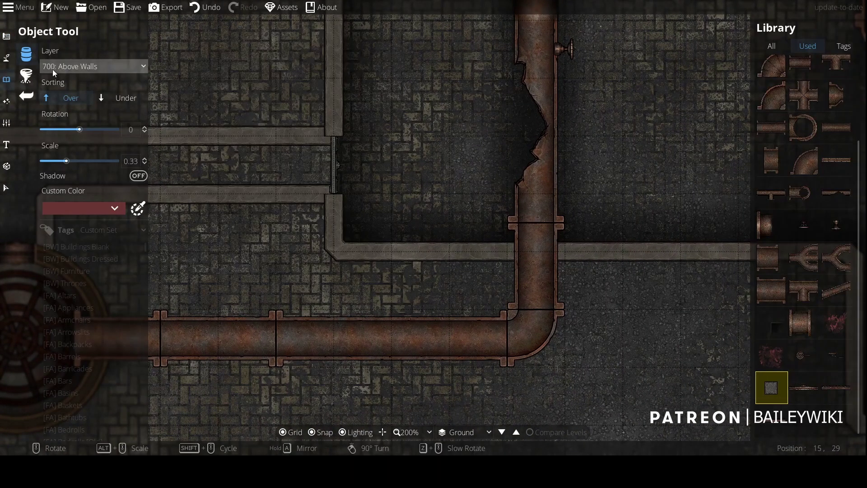
pyautogui.click(333, 135)
pyautogui.click(333, 205)
pyautogui.moveTo(655, 333); pyautogui.dragTo(120, 252)
pyautogui.click(551, 347)
pyautogui.moveTo(602, 364); pyautogui.dragTo(471, 201)
pyautogui.scroll(-1, 413, 194)
pyautogui.moveTo(413, 194); pyautogui.dragTo(509, 275)
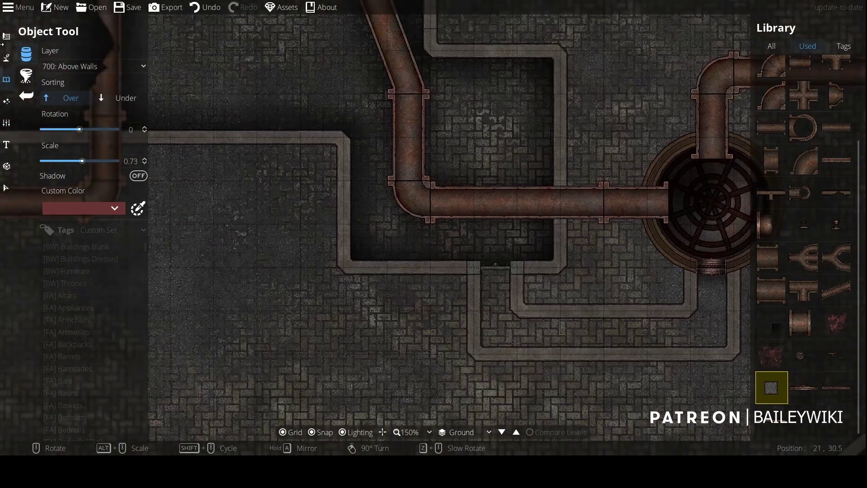
# - Shade the corridor by the east shaft with a dark shadow path, width 0.6, on 400: User Layer 4 with Over sorting
pyautogui.click(6, 38)
pyautogui.click(6, 57)
pyautogui.click(61, 121)
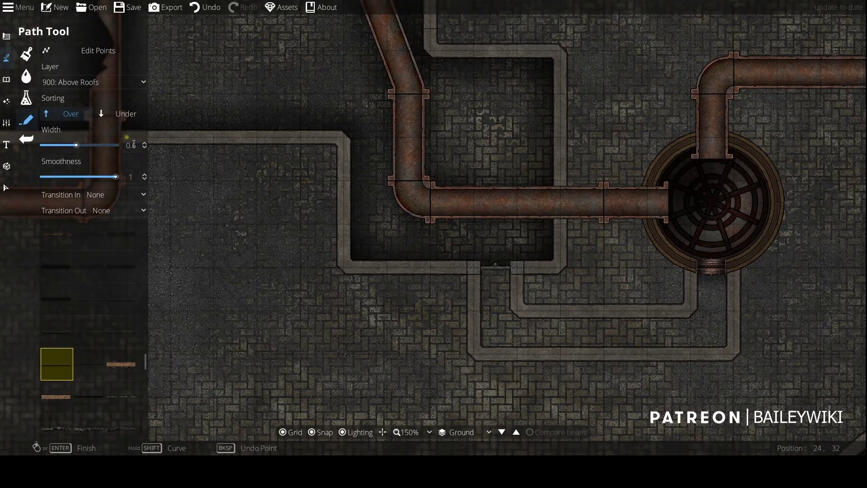
pyautogui.click(102, 85)
pyautogui.click(104, 213)
pyautogui.click(517, 311)
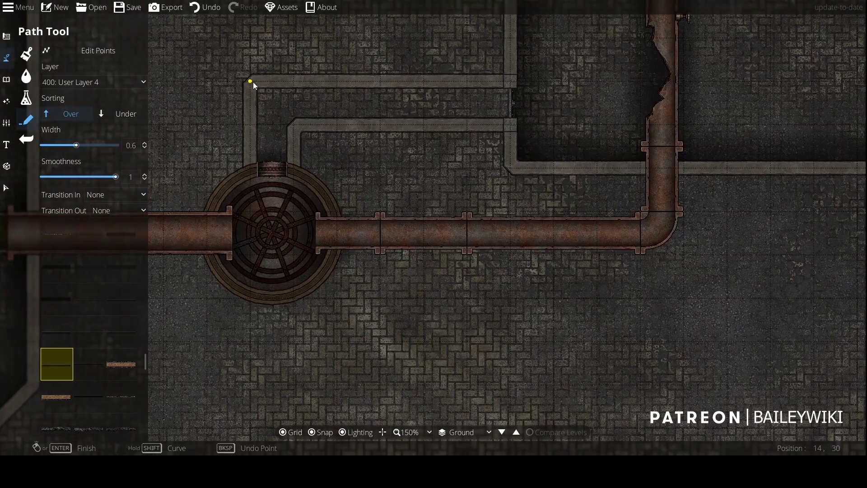
# - Draw the same 0.6-wide dark shadow path along the walls of the corridor leading to the west shaft
pyautogui.click(253, 82)
pyautogui.click(511, 80)
pyautogui.click(510, 126)
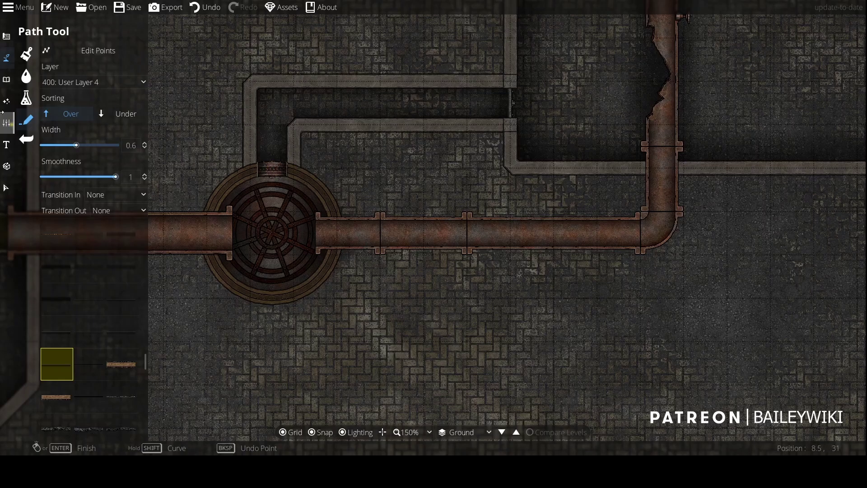
# - Darken the outer bend of the west shaft's corridor with the shadow corner piece, rotated -180° at scale 0.6, on 400: User Layer 4
pyautogui.click(7, 79)
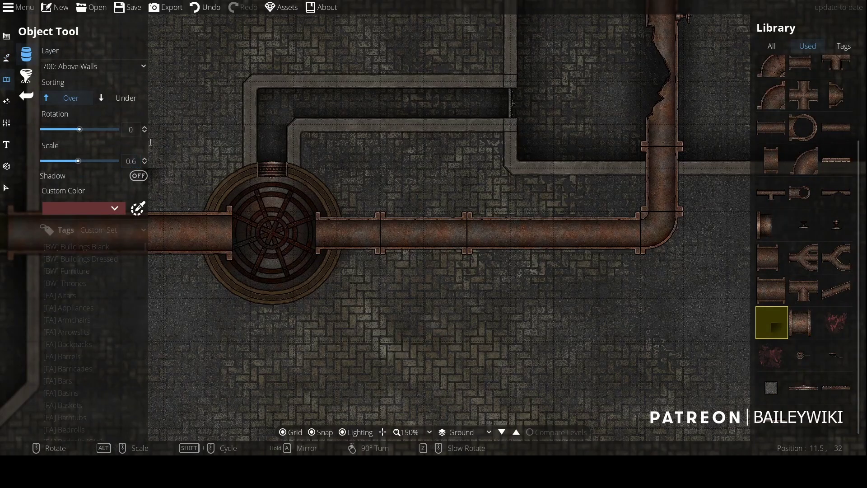
pyautogui.click(94, 66)
pyautogui.click(104, 195)
pyautogui.rightClick(275, 113)
pyautogui.rightClick(275, 113)
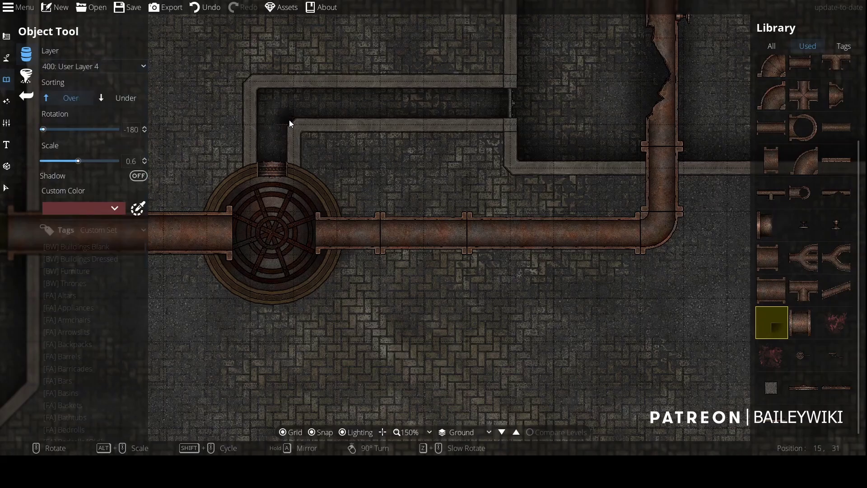
pyautogui.moveTo(633, 252); pyautogui.dragTo(109, 163)
pyautogui.scroll(-10, 473, 179)
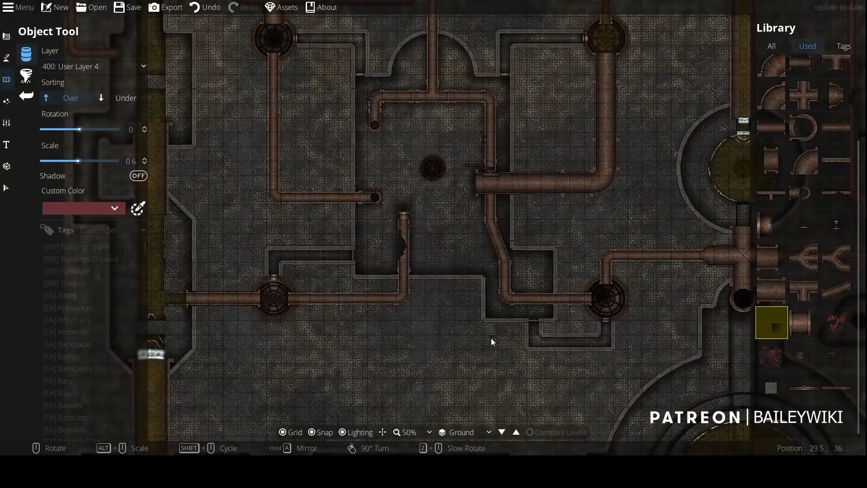
# - Shade the southwest bend of the east shaft's corridor with the shadow corner piece, rotated 90° at scale 0.6
pyautogui.moveTo(399, 318); pyautogui.dragTo(450, 346)
pyautogui.scroll(6, 470, 329)
pyautogui.scroll(-5, 472, 240)
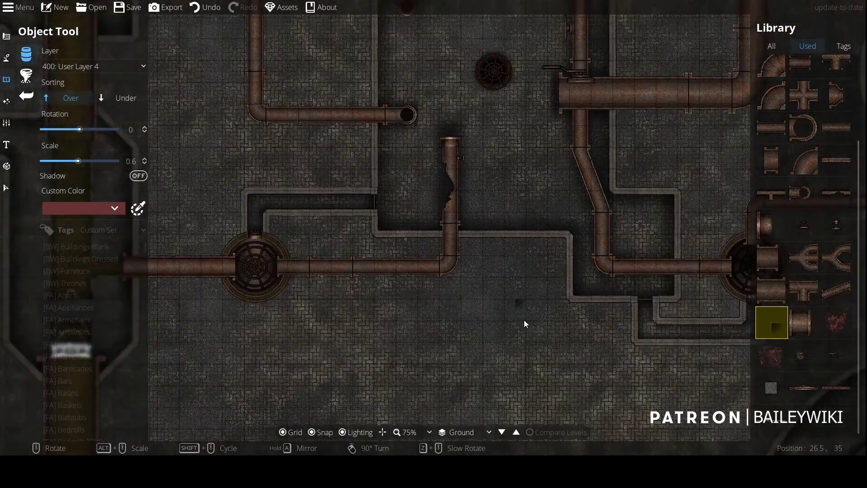
pyautogui.moveTo(524, 321); pyautogui.dragTo(474, 287)
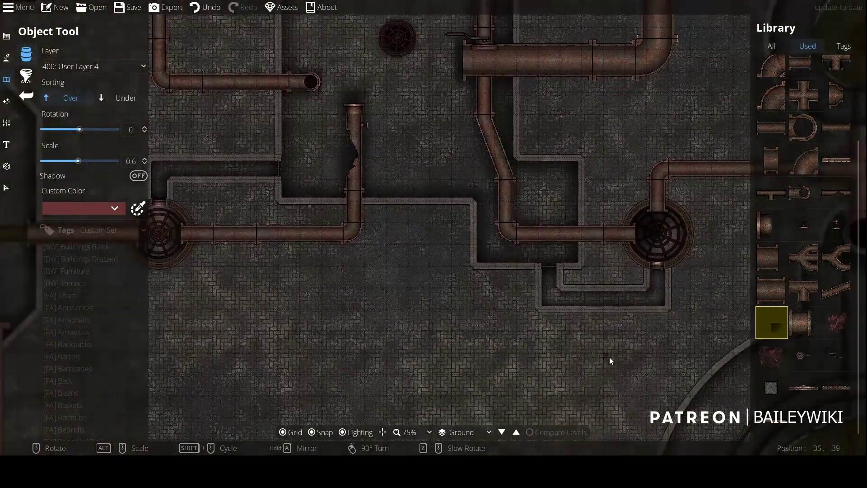
pyautogui.moveTo(610, 360); pyautogui.dragTo(414, 366)
pyautogui.moveTo(500, 196); pyautogui.dragTo(437, 105)
pyautogui.scroll(5, 430, 251)
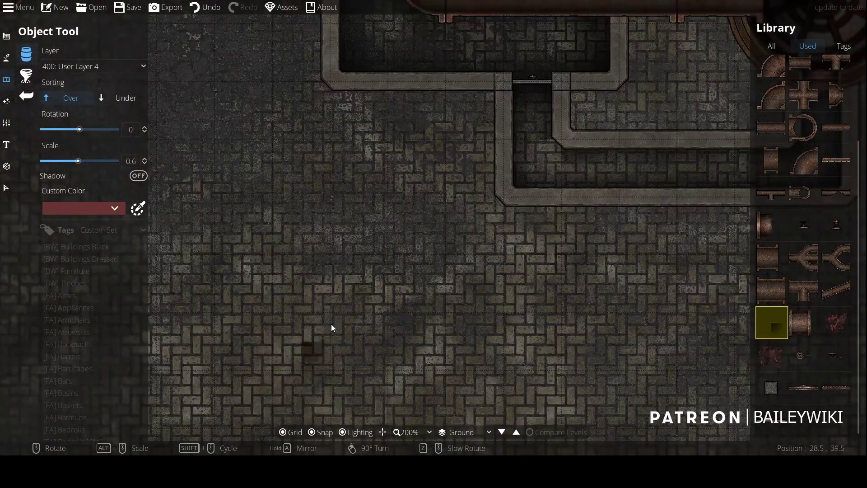
pyautogui.scroll(-6, 546, 165)
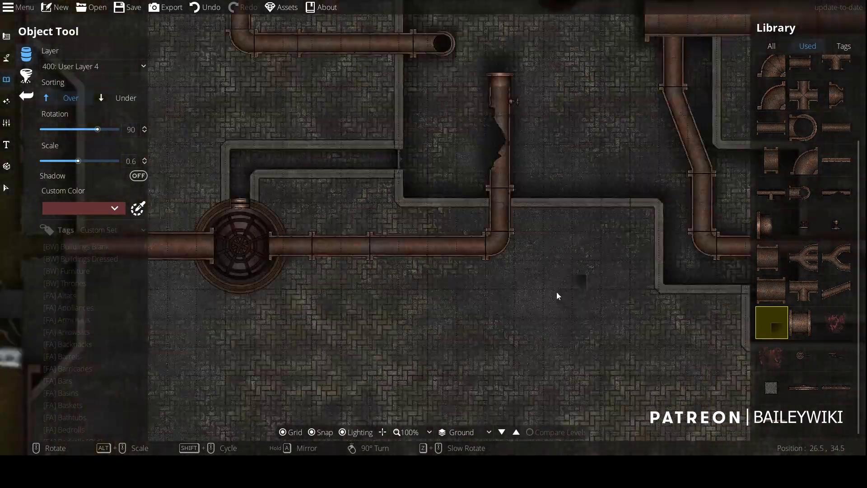
pyautogui.scroll(-2, 557, 292)
pyautogui.moveTo(574, 289); pyautogui.dragTo(509, 384)
pyautogui.scroll(6, 542, 151)
pyautogui.moveTo(542, 151); pyautogui.dragTo(795, 254)
pyautogui.scroll(-5, 393, 341)
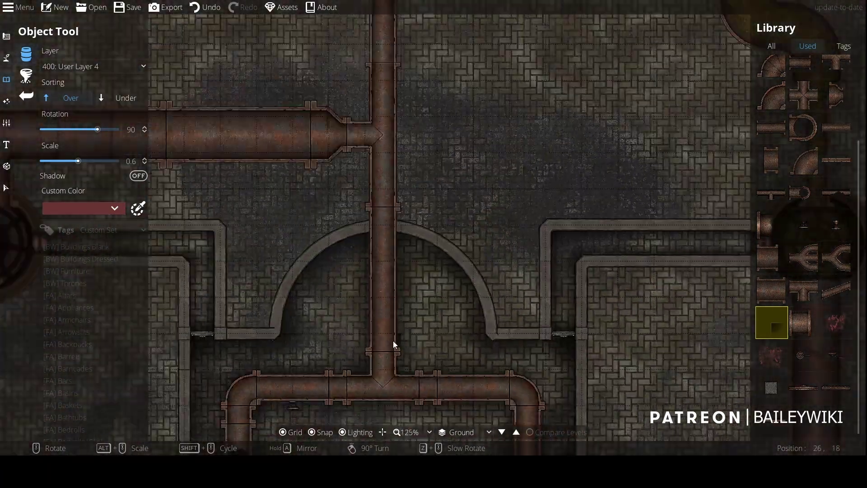
pyautogui.moveTo(354, 348); pyautogui.dragTo(420, 68)
pyautogui.moveTo(523, 312); pyautogui.dragTo(355, 97)
pyautogui.scroll(5, 503, 251)
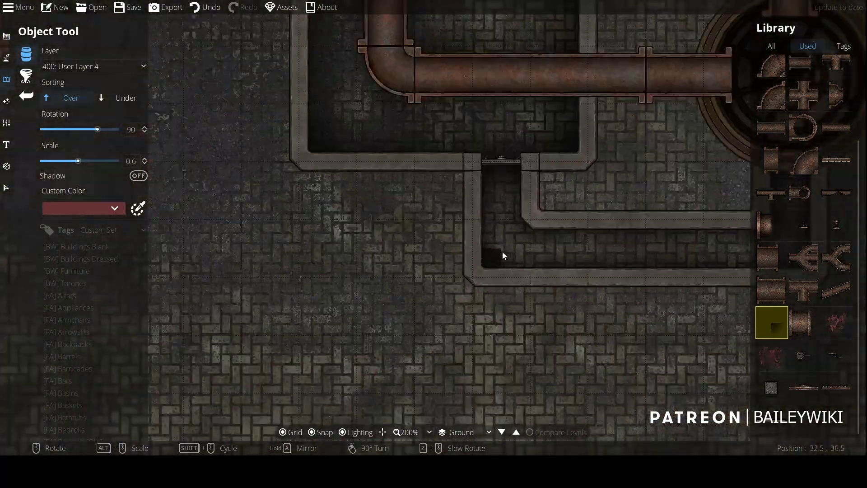
pyautogui.moveTo(625, 271); pyautogui.dragTo(175, 302)
# - Place a copy of the riveted metal door prefab on the open floor beside the east shaft and select it
pyautogui.click(6, 166)
pyautogui.click(76, 70)
pyautogui.click(78, 138)
pyautogui.click(56, 87)
pyautogui.scroll(4, 475, 198)
pyautogui.click(509, 206)
pyautogui.click(6, 188)
pyautogui.click(436, 149)
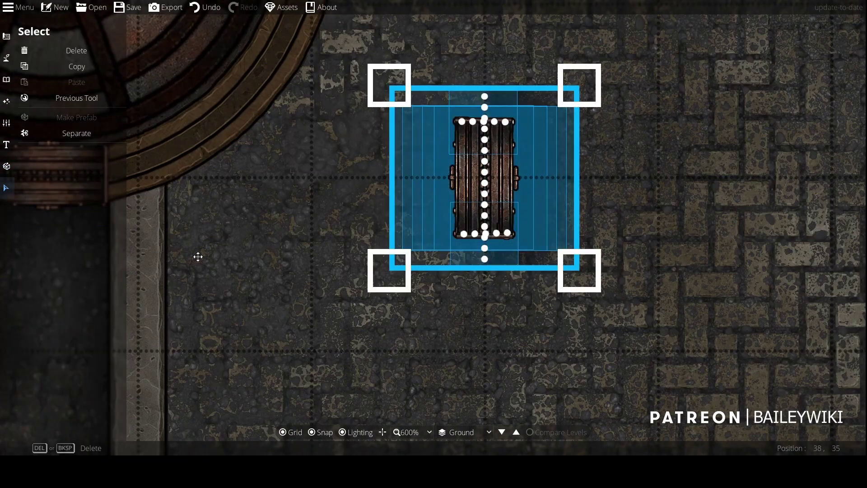
# - Pull the door prefab apart by moving its frame bars, end pieces and shadows away from one another
pyautogui.click(226, 278)
pyautogui.click(496, 162)
pyautogui.moveTo(488, 167); pyautogui.dragTo(405, 219)
pyautogui.moveTo(478, 186); pyautogui.dragTo(568, 259)
pyautogui.moveTo(508, 190); pyautogui.dragTo(678, 248)
pyautogui.moveTo(460, 170); pyautogui.dragTo(396, 170)
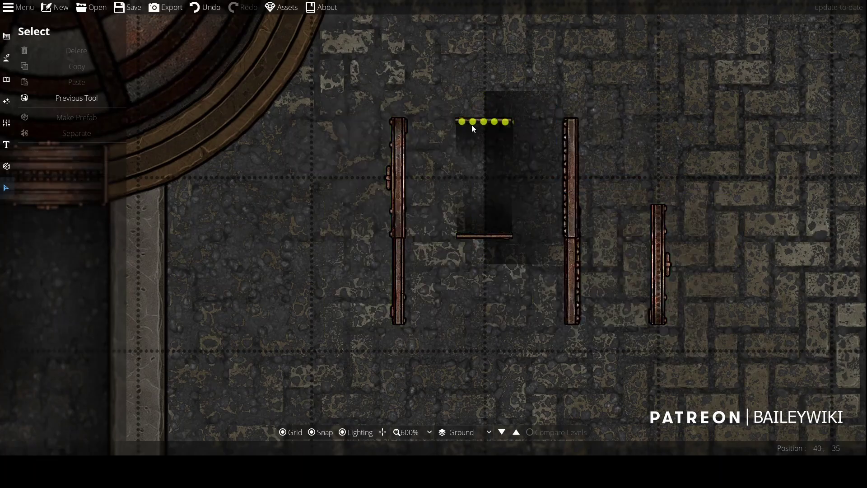
pyautogui.moveTo(472, 123); pyautogui.dragTo(474, 93)
pyautogui.moveTo(492, 240); pyautogui.dragTo(492, 354)
pyautogui.moveTo(476, 214); pyautogui.dragTo(448, 245)
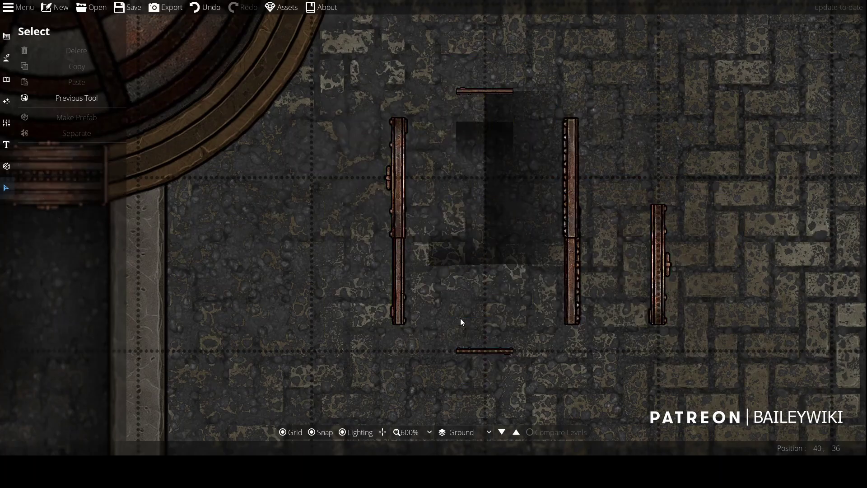
# - Undo the moves of the door pieces, and delete the test door prefab from the floor
pyautogui.hotkey('ctrl', 'z')
pyautogui.hotkey('ctrl', 'z')
pyautogui.hotkey('ctrl', 'z')
pyautogui.hotkey('ctrl', 'z')
pyautogui.hotkey('ctrl', 'z')
pyautogui.hotkey('ctrl', 'z')
pyautogui.hotkey('ctrl', 'z')
pyautogui.hotkey('ctrl', 'z')
pyautogui.moveTo(438, 34); pyautogui.dragTo(607, 337)
pyautogui.press('Delete')
# - Examine the southern channels, the large circular pool chamber, the northern alcoves and the central chamber for areas lacking detail
pyautogui.scroll(-9, 431, 248)
pyautogui.scroll(3, 447, 271)
pyautogui.scroll(-1, 585, 269)
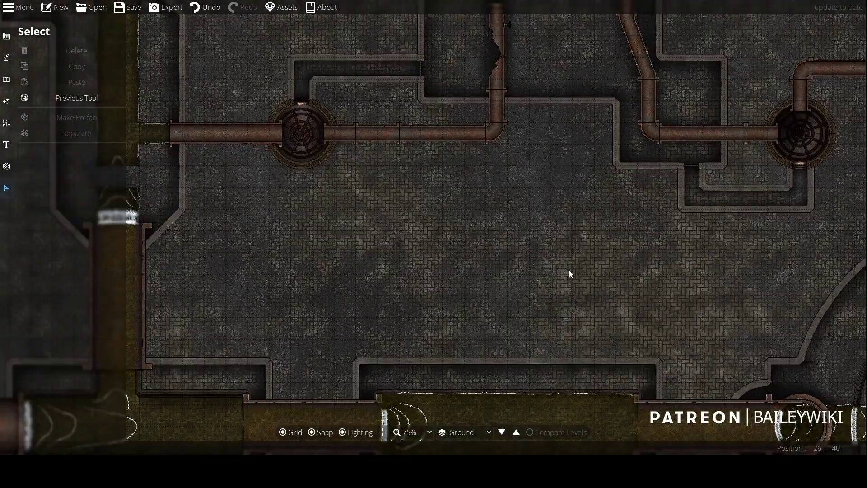
pyautogui.moveTo(584, 269); pyautogui.dragTo(398, 65)
pyautogui.moveTo(531, 59); pyautogui.dragTo(278, 94)
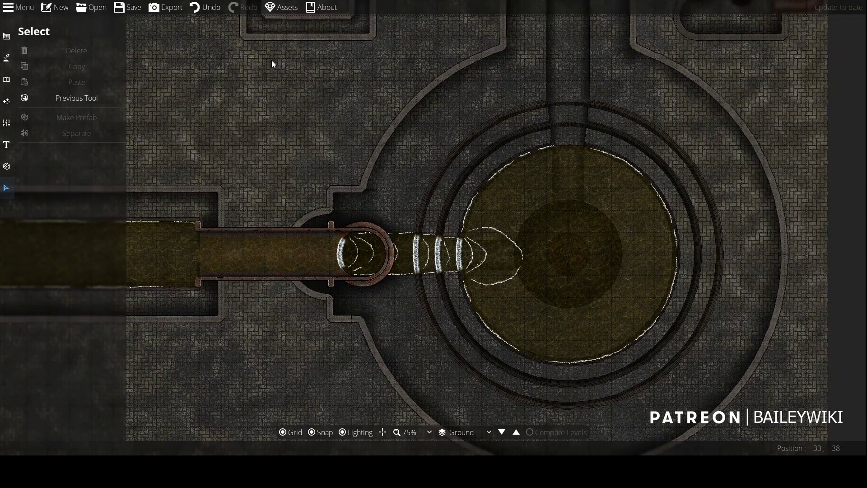
pyautogui.scroll(4, 397, 305)
pyautogui.scroll(-3, 511, 264)
pyautogui.moveTo(645, 112); pyautogui.dragTo(513, 227)
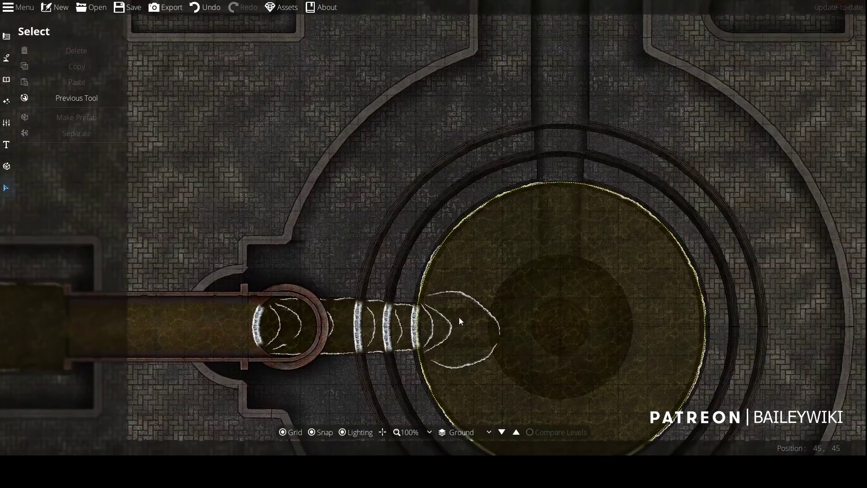
pyautogui.moveTo(313, 157); pyautogui.dragTo(443, 358)
pyautogui.scroll(-1, 444, 358)
pyautogui.moveTo(302, 106); pyautogui.dragTo(652, 364)
pyautogui.moveTo(368, 155); pyautogui.dragTo(450, 307)
pyautogui.moveTo(353, 360); pyautogui.dragTo(312, 398)
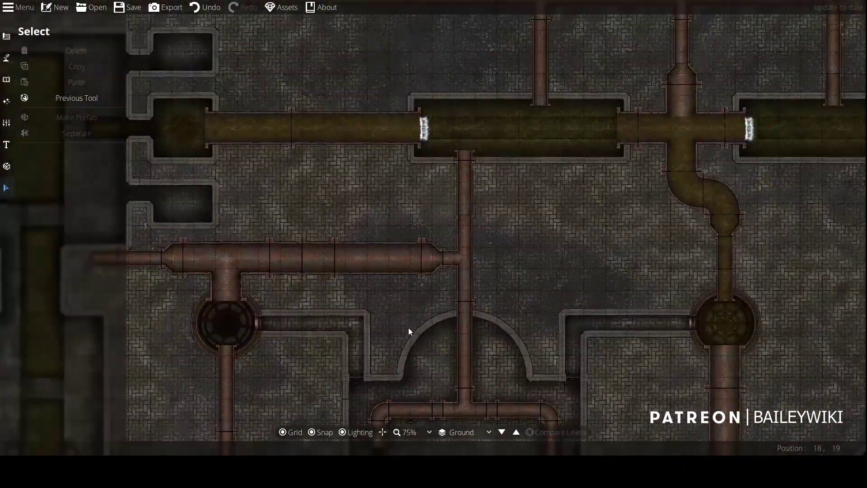
pyautogui.scroll(-2, 562, 316)
pyautogui.moveTo(562, 329); pyautogui.dragTo(456, 179)
pyautogui.moveTo(488, 326); pyautogui.dragTo(508, 220)
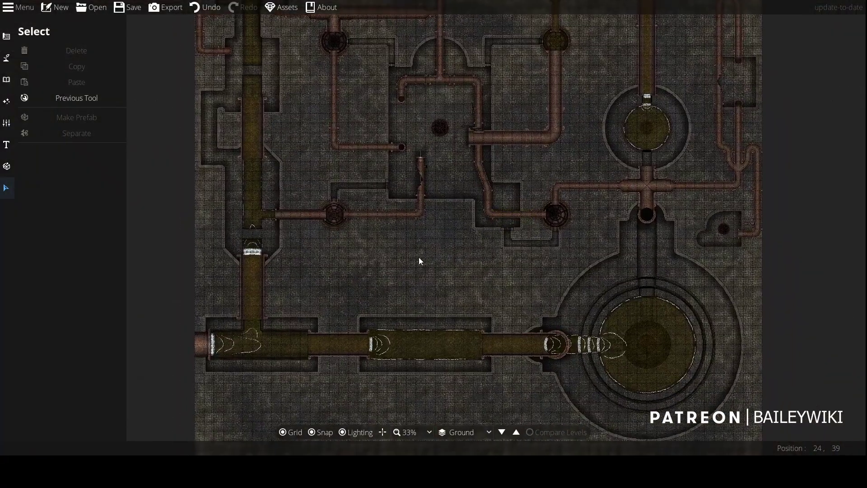
# - Place the long stair overlay across the narrow western passage, rotated -180° at scale 1.6, on -100: Below Water
pyautogui.scroll(3, 416, 254)
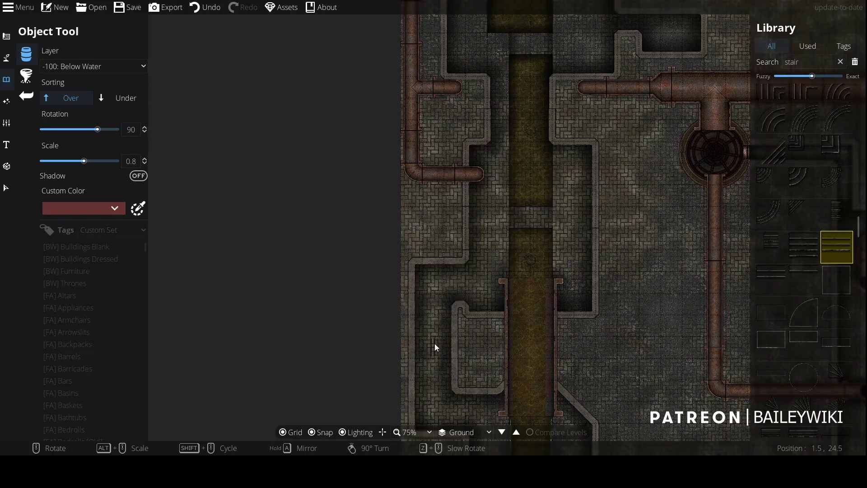
pyautogui.scroll(12, 434, 343)
pyautogui.scroll(5, 434, 343)
pyautogui.scroll(-10, 434, 343)
pyautogui.scroll(-1, 435, 343)
pyautogui.scroll(8, 434, 344)
pyautogui.scroll(-3, 434, 343)
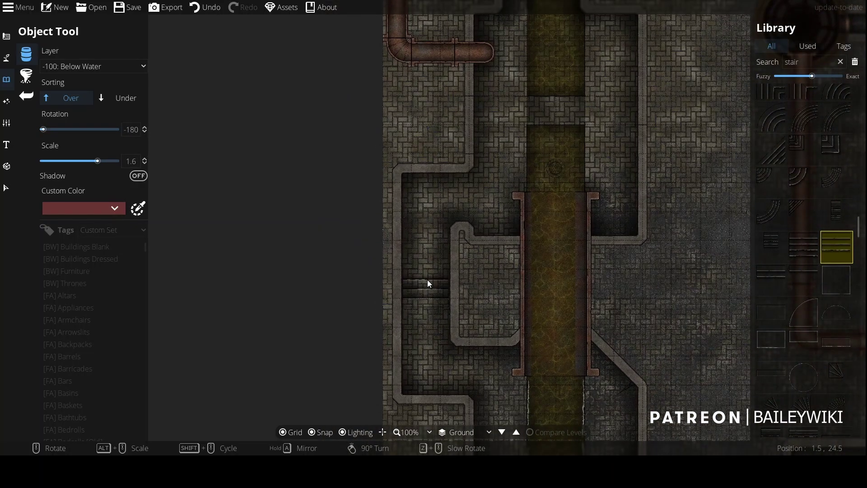
pyautogui.click(839, 212)
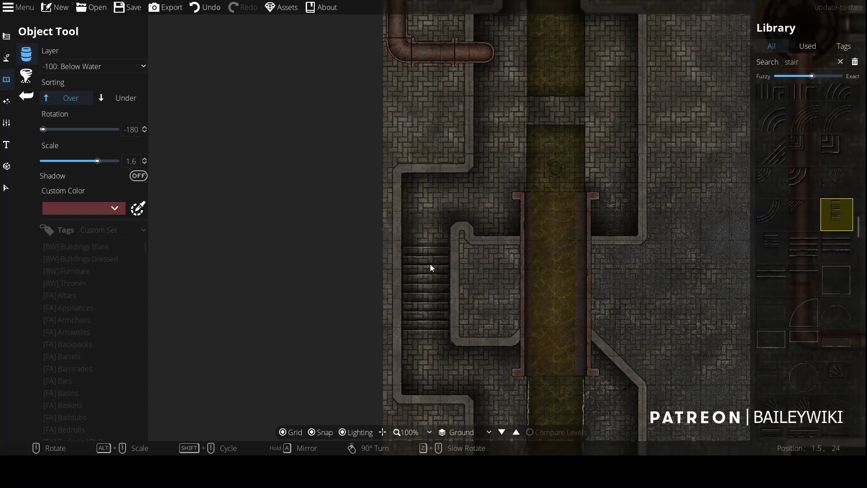
pyautogui.scroll(-3, 430, 269)
pyautogui.scroll(4, 430, 268)
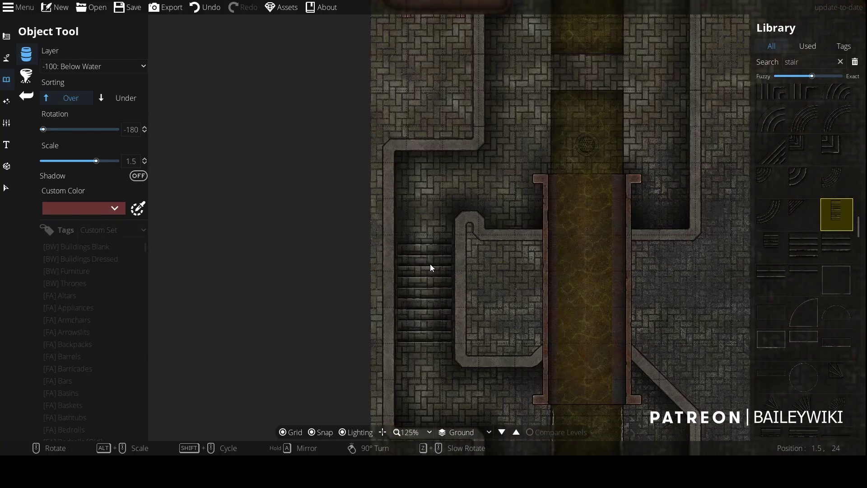
pyautogui.click(431, 254)
# - Place a shorter stair overlay, rotated 90° at scale 1, in the entrances of the two dry alcoves east of the northwest basin
pyautogui.scroll(-2, 664, 255)
pyautogui.moveTo(564, 345); pyautogui.dragTo(564, 371)
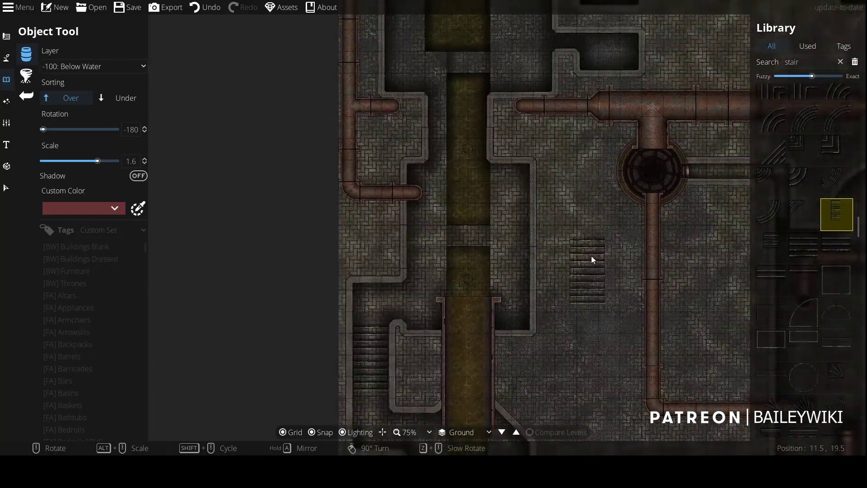
pyautogui.moveTo(581, 224); pyautogui.dragTo(542, 375)
pyautogui.moveTo(550, 304); pyautogui.dragTo(514, 306)
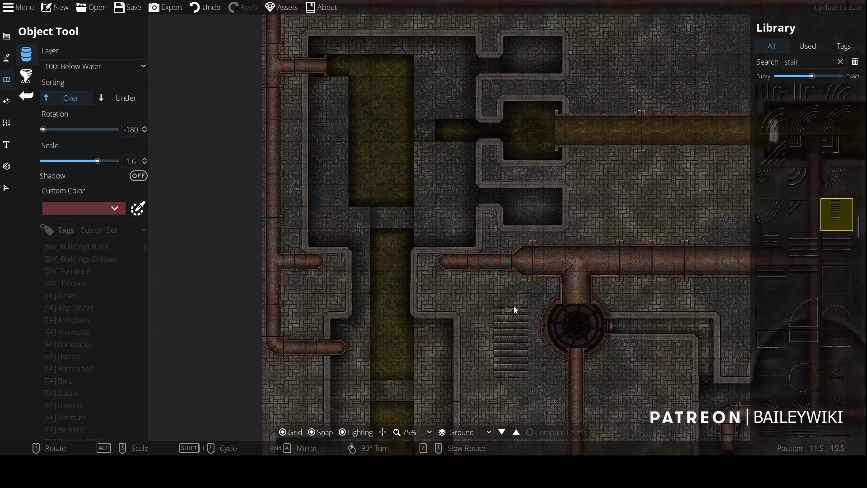
pyautogui.scroll(3, 527, 267)
pyautogui.click(773, 240)
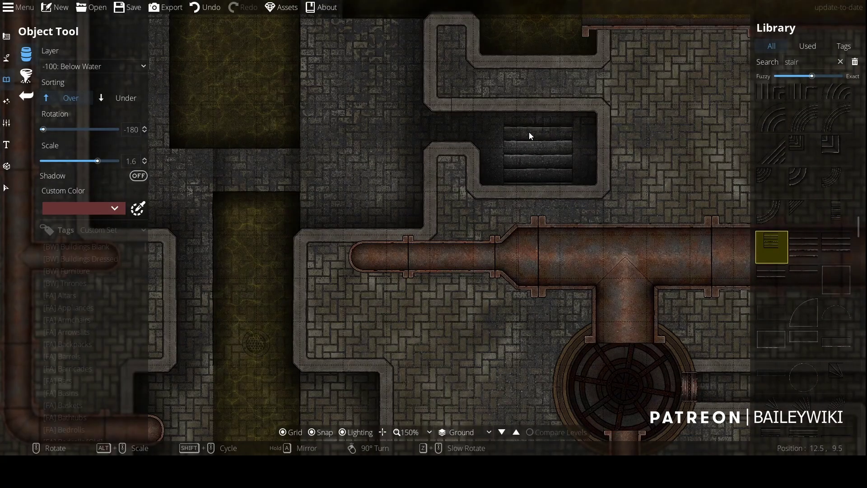
pyautogui.rightClick(442, 126)
pyautogui.rightClick(446, 122)
pyautogui.rightClick(448, 120)
pyautogui.press('w')
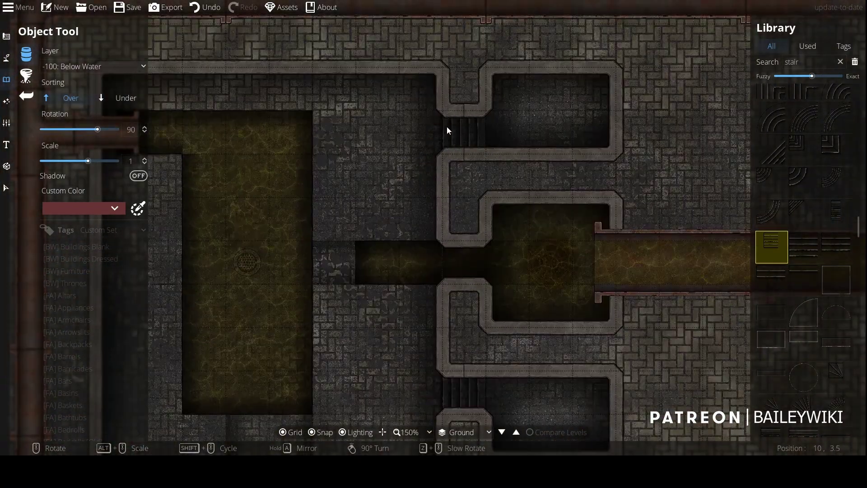
# - Turn off snapping and place the stair overlay, rotated -90° at scale 1.4, on both walkways beside the middle basin of the southern channel
pyautogui.scroll(-2, 469, 237)
pyautogui.moveTo(525, 331); pyautogui.dragTo(473, 194)
pyautogui.moveTo(487, 346); pyautogui.dragTo(327, 154)
pyautogui.scroll(-2, 327, 154)
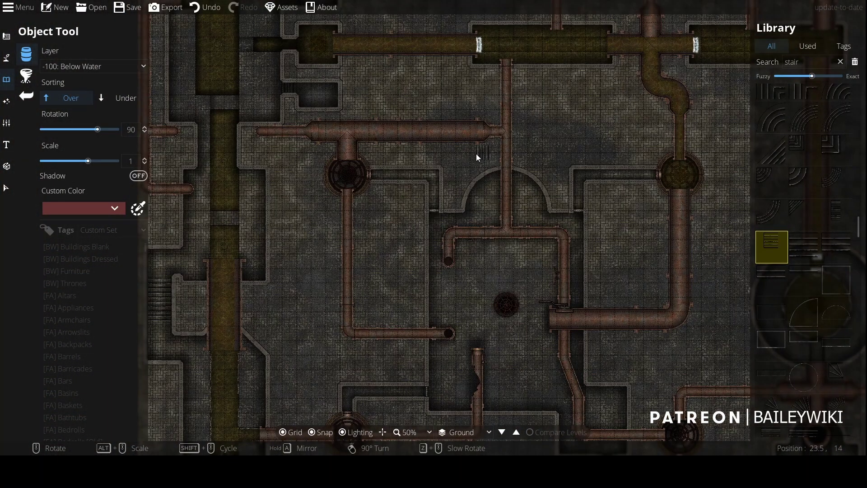
pyautogui.press('s')
pyautogui.press('s')
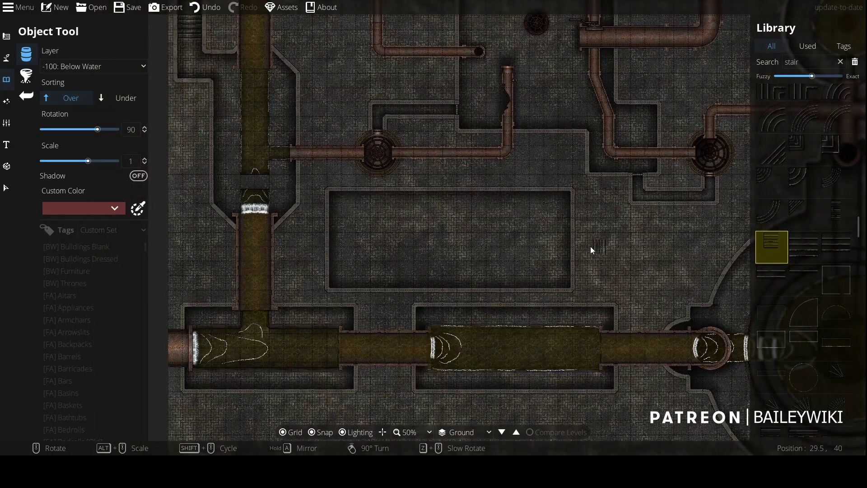
pyautogui.moveTo(590, 246); pyautogui.dragTo(514, 149)
pyautogui.scroll(3, 454, 216)
pyautogui.rightClick(394, 223)
pyautogui.rightClick(405, 216)
pyautogui.scroll(4, 407, 216)
pyautogui.press('s')
pyautogui.click(405, 220)
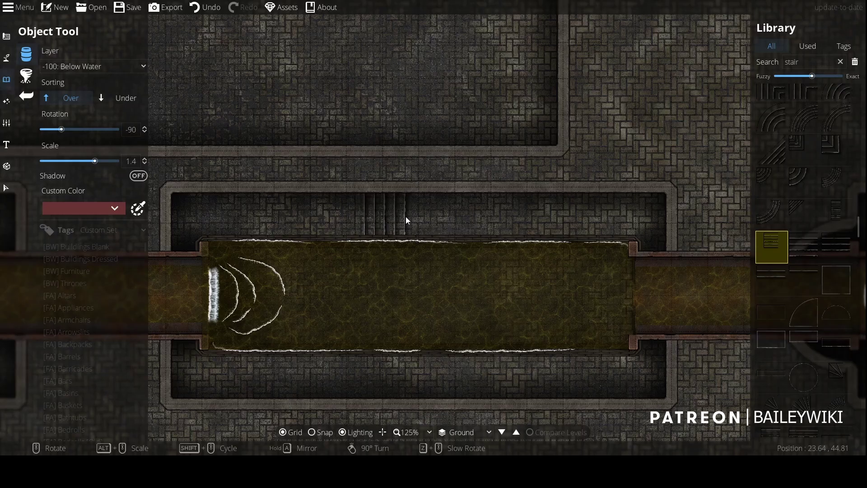
pyautogui.click(404, 378)
# - Place the same -90° stair overlay at scale 1.4 across the south walkway of the southwest basin
pyautogui.scroll(-2, 375, 374)
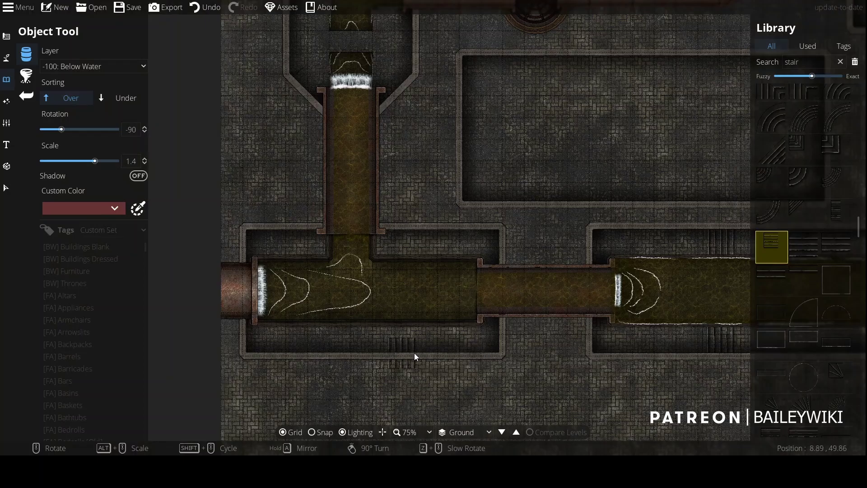
pyautogui.scroll(3, 429, 244)
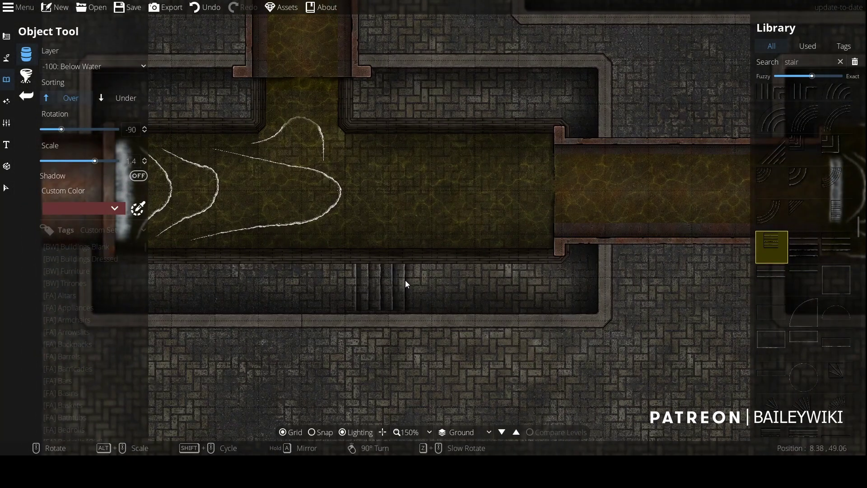
pyautogui.click(405, 280)
# - Undo the last stair overlay placement
pyautogui.scroll(-4, 590, 288)
pyautogui.moveTo(590, 288); pyautogui.dragTo(460, 294)
pyautogui.moveTo(579, 355); pyautogui.dragTo(434, 353)
pyautogui.scroll(2, 391, 326)
pyautogui.moveTo(391, 326); pyautogui.dragTo(659, 376)
pyautogui.scroll(2, 402, 324)
pyautogui.scroll(-3, 659, 377)
pyautogui.hotkey('ctrl', 'z')
pyautogui.press('d')
pyautogui.moveTo(544, 143); pyautogui.dragTo(495, 296)
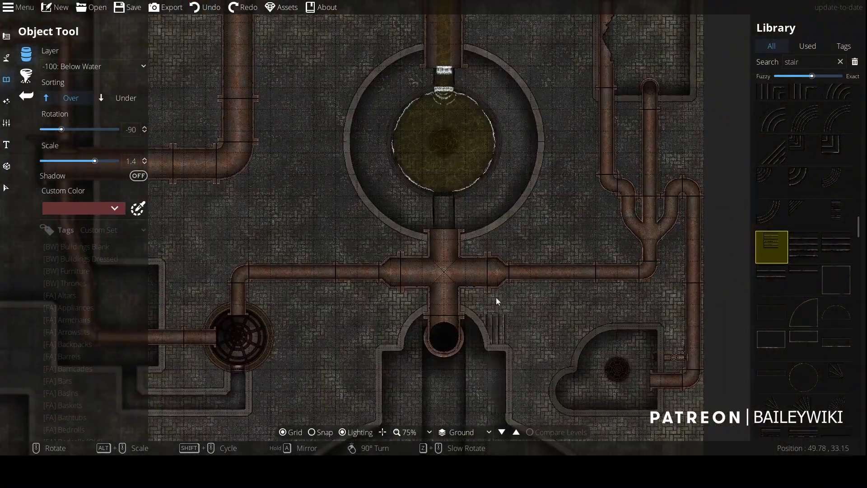
pyautogui.moveTo(379, 183); pyautogui.dragTo(694, 141)
pyautogui.moveTo(543, 242); pyautogui.dragTo(564, 399)
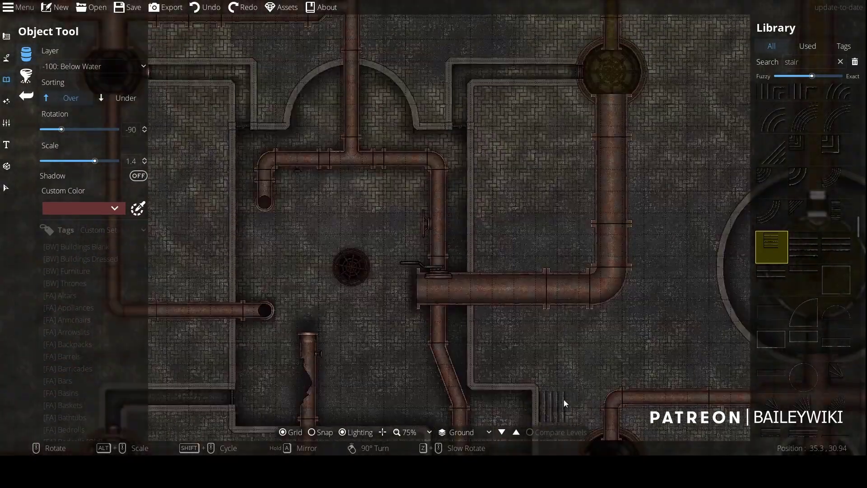
pyautogui.scroll(-3, 795, 280)
pyautogui.moveTo(828, 302)
pyautogui.click(836, 148)
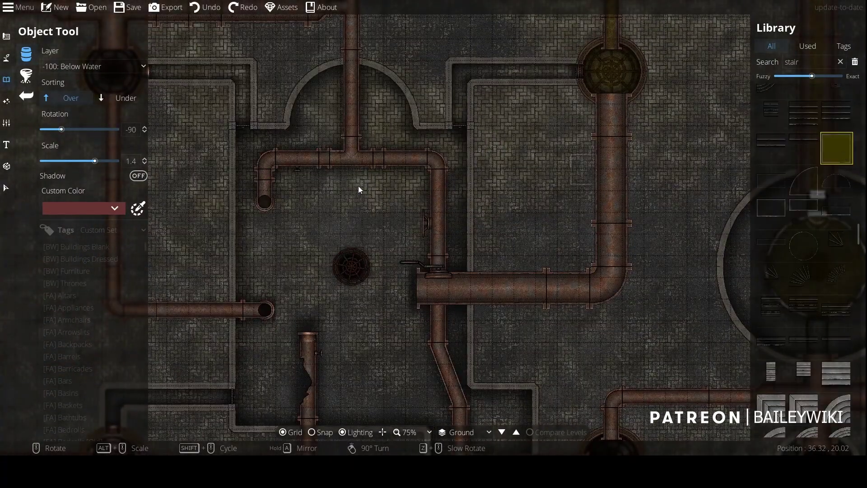
pyautogui.scroll(16, 351, 264)
pyautogui.scroll(5, 795, 264)
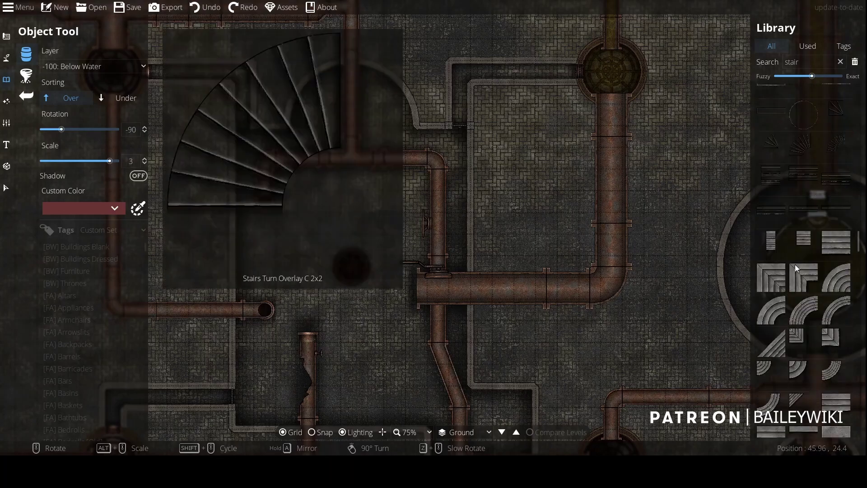
# - Ring the central chamber's grate with four snapped large curved stair overlays at scale 1, rotating each quarter a further 90°
pyautogui.moveTo(808, 258)
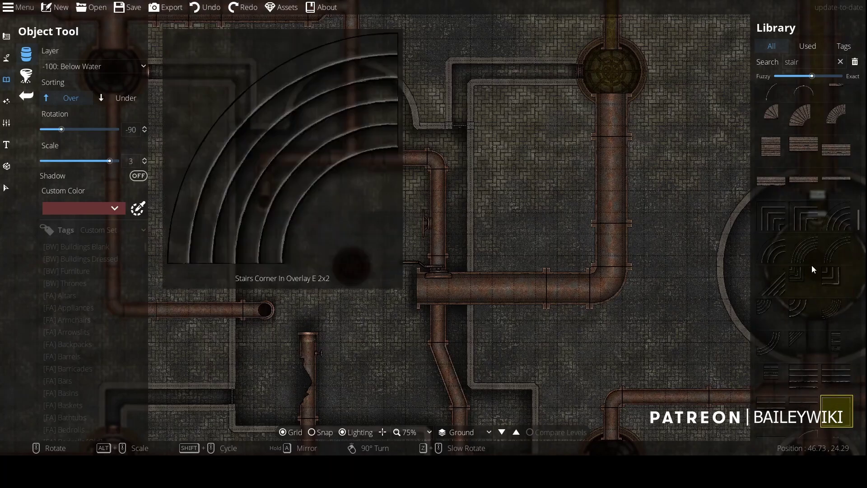
pyautogui.click(772, 251)
pyautogui.rightClick(309, 253)
pyautogui.scroll(-5, 309, 252)
pyautogui.keyDown('alt'); pyautogui.scroll(-15, 309, 252); pyautogui.keyUp('alt')
pyautogui.scroll(3, 329, 256)
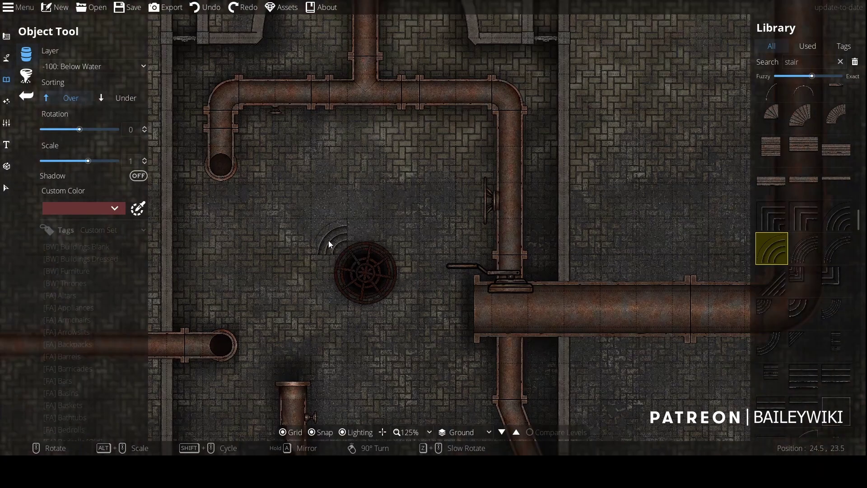
pyautogui.keyDown('shift'); pyautogui.scroll(-2, 329, 241); pyautogui.keyUp('shift')
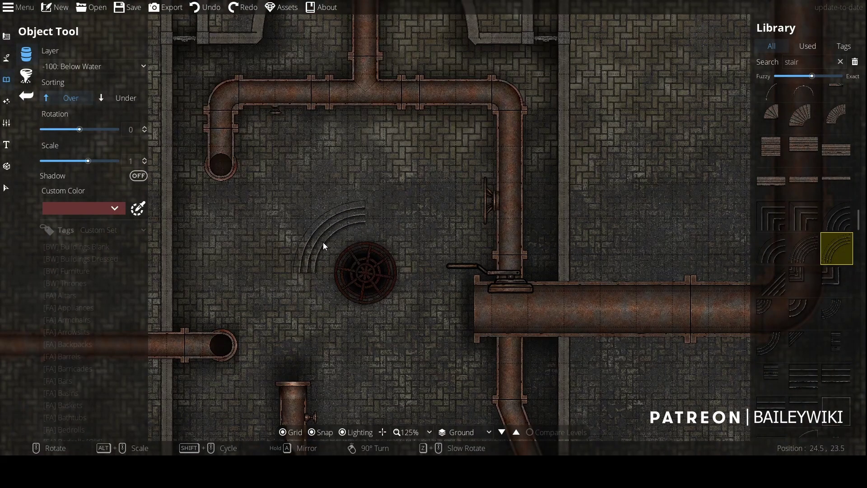
pyautogui.click(323, 242)
pyautogui.rightClick(384, 236)
pyautogui.click(405, 237)
pyautogui.rightClick(409, 302)
pyautogui.click(400, 308)
pyautogui.rightClick(367, 312)
pyautogui.click(335, 315)
pyautogui.scroll(-2, 361, 322)
pyautogui.scroll(2, 524, 303)
pyautogui.keyDown('ctrl'); pyautogui.scroll(-3, 538, 311); pyautogui.keyUp('ctrl')
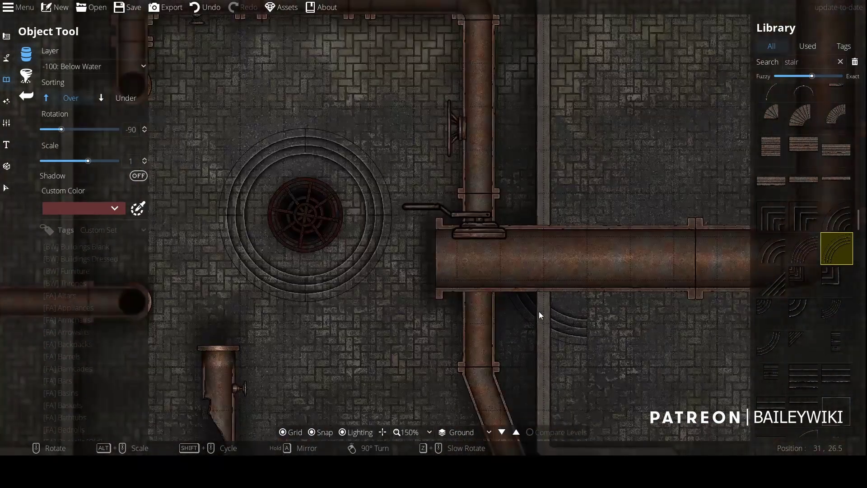
# - Place the same curved stair overlay at scale 1 in quarter turns to form a ring inside the circular pool east of the central chamber
pyautogui.keyDown('ctrl'); pyautogui.scroll(4, 383, 275); pyautogui.keyUp('ctrl')
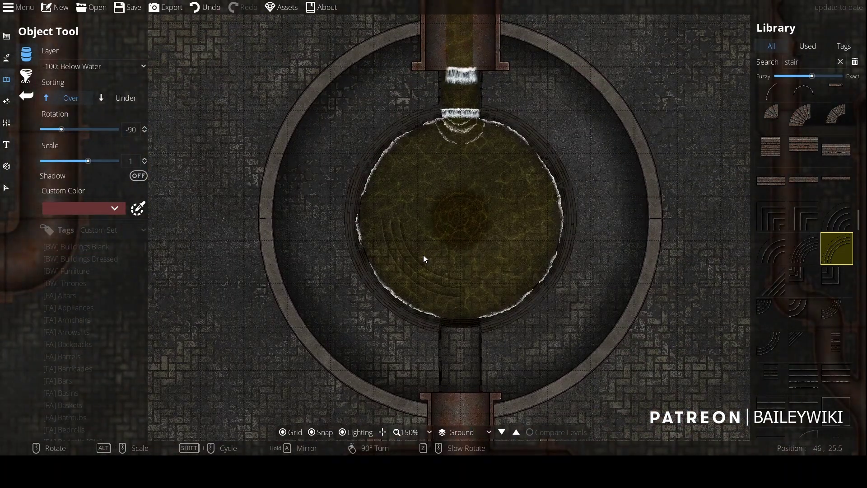
pyautogui.click(423, 253)
pyautogui.rightClick(446, 178)
pyautogui.scroll(6, 425, 178)
pyautogui.click(507, 183)
pyautogui.rightClick(502, 240)
pyautogui.click(499, 269)
pyautogui.scroll(-3, 515, 304)
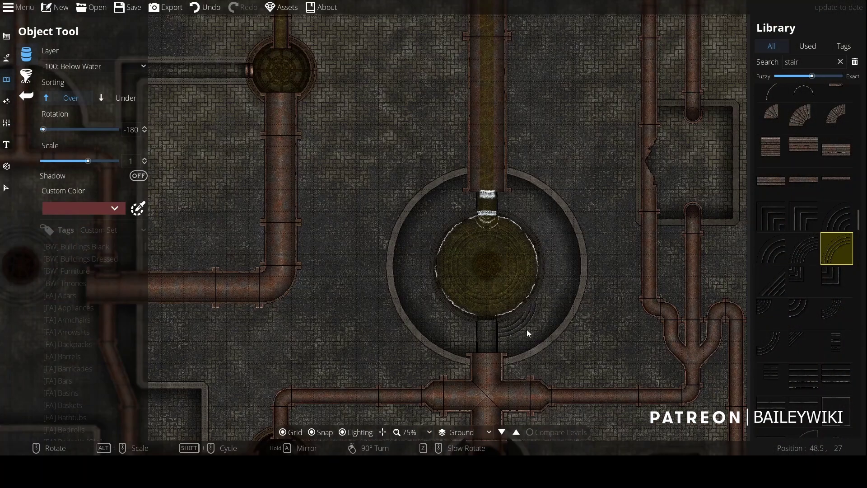
# - Ring the grate in the small eastern room with the smallest curved stair overlay at scale 1, sorted under existing objects
pyautogui.moveTo(534, 361); pyautogui.dragTo(443, 38)
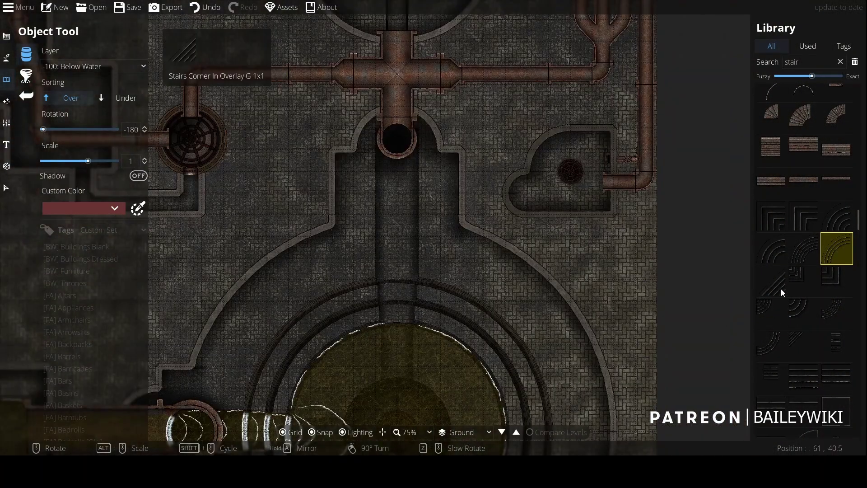
pyautogui.click(772, 248)
pyautogui.scroll(5, 606, 184)
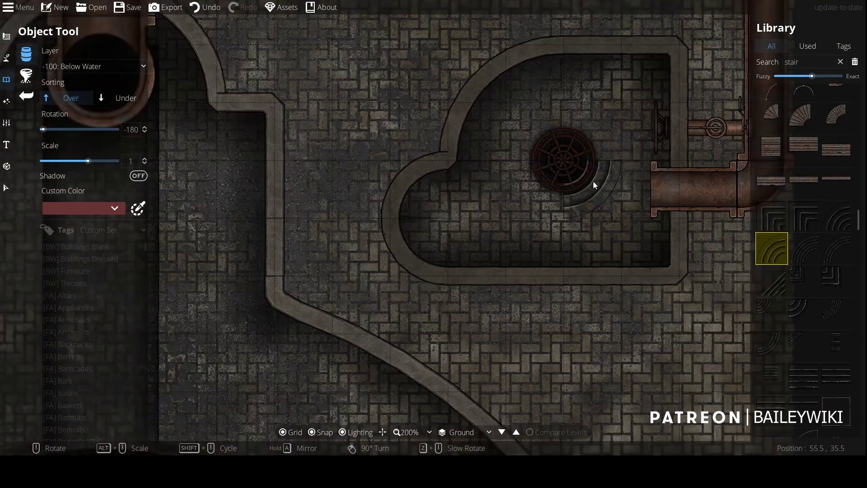
pyautogui.click(126, 98)
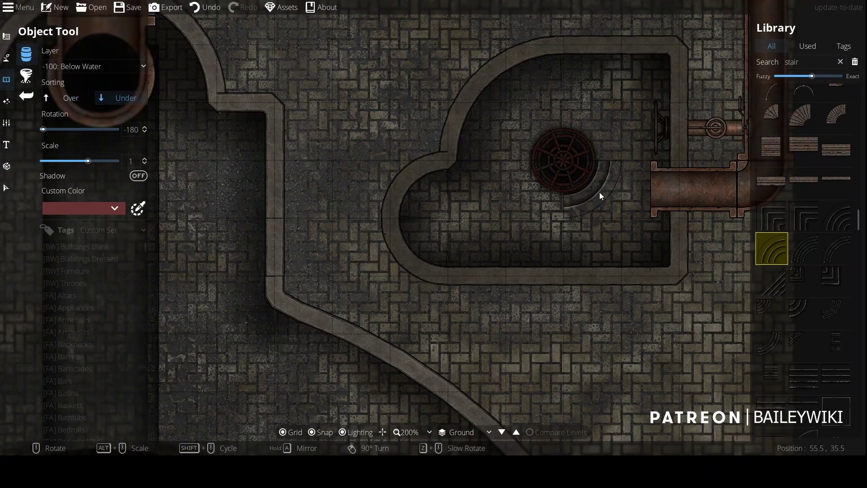
pyautogui.click(597, 191)
pyautogui.scroll(6, 517, 195)
pyautogui.scroll(12, 532, 132)
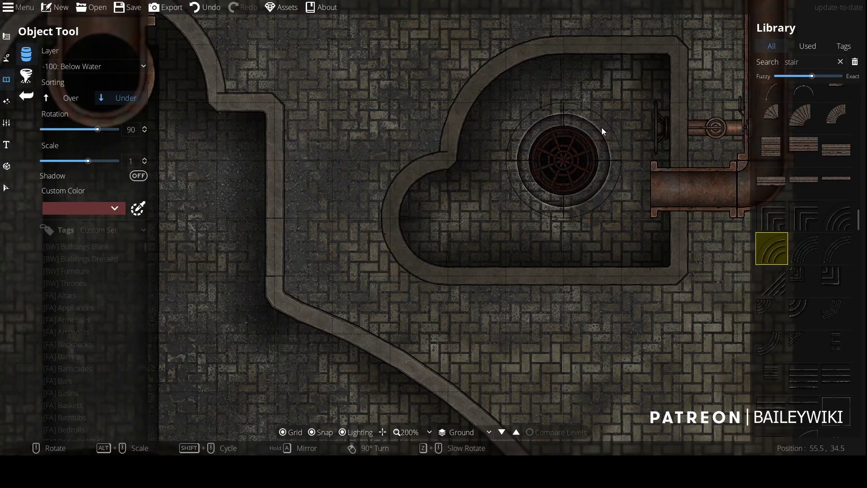
# - Look over the western channel, southern basins and central chamber of the map
pyautogui.scroll(-3, 435, 218)
pyautogui.moveTo(427, 310); pyautogui.dragTo(572, 304)
pyautogui.scroll(-2, 421, 241)
pyautogui.moveTo(322, 271); pyautogui.dragTo(486, 293)
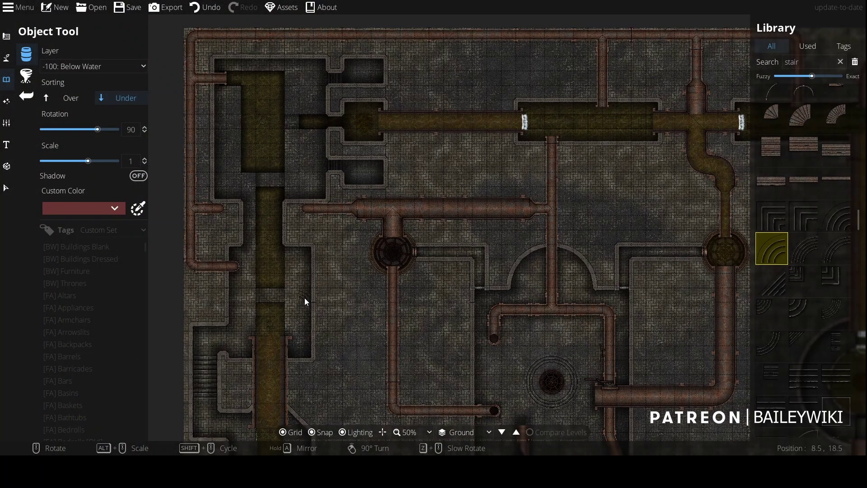
pyautogui.scroll(6, 304, 297)
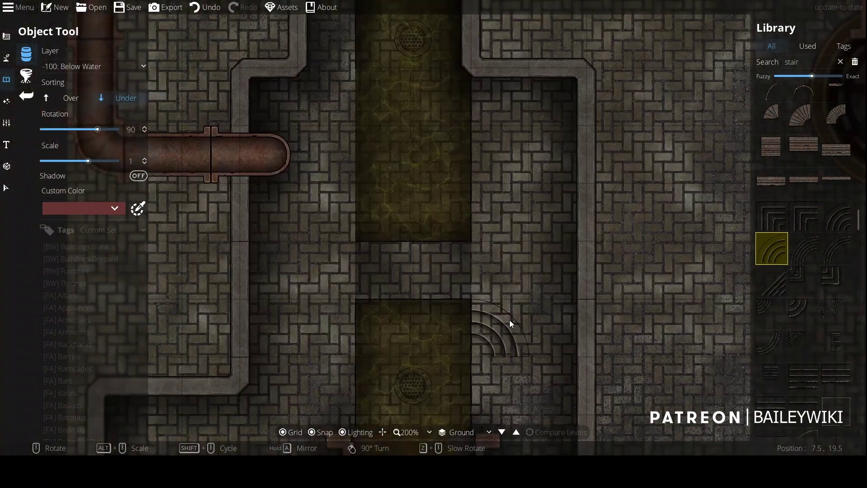
pyautogui.moveTo(449, 379); pyautogui.dragTo(483, 229)
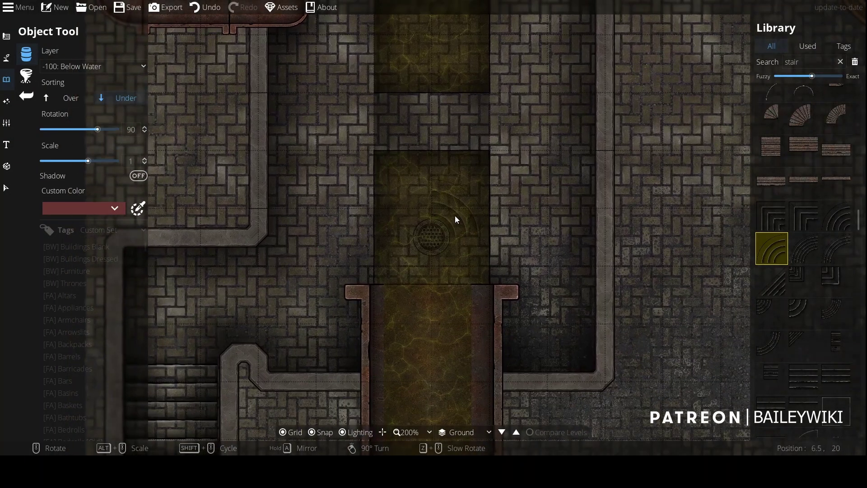
pyautogui.scroll(-3, 654, 295)
pyautogui.moveTo(653, 294); pyautogui.dragTo(374, 186)
pyautogui.scroll(-2, 383, 232)
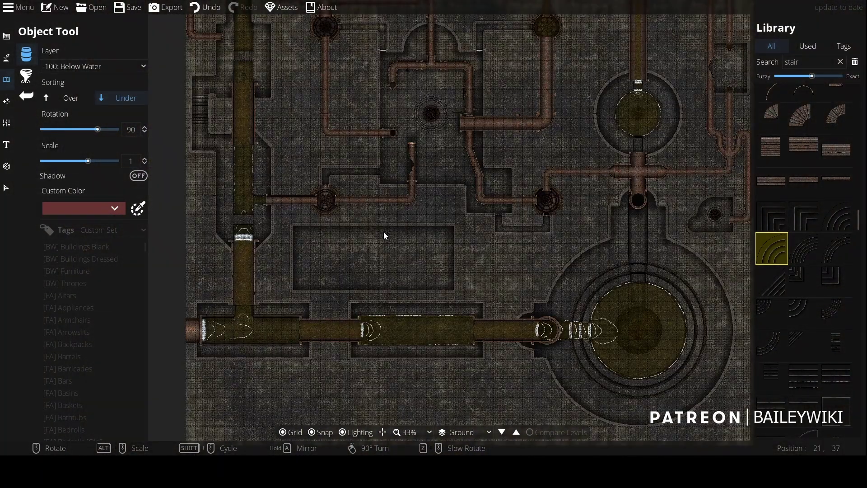
pyautogui.moveTo(384, 232); pyautogui.dragTo(378, 340)
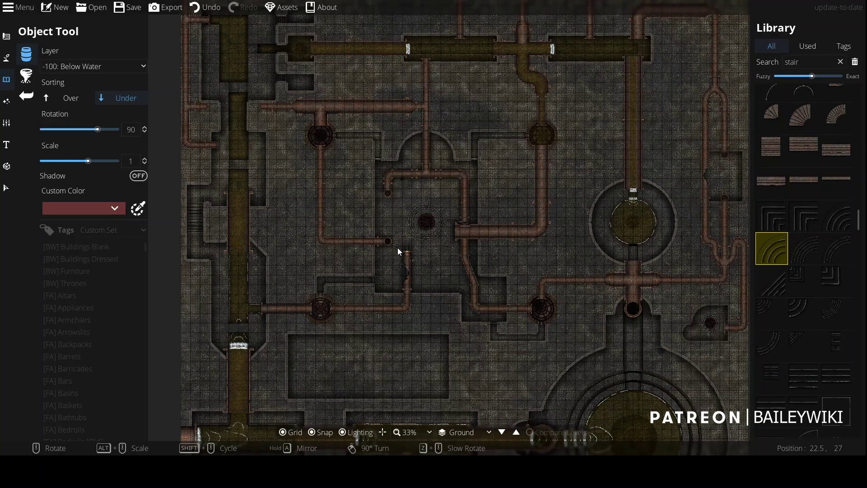
pyautogui.press('Up')
pyautogui.press('Right')
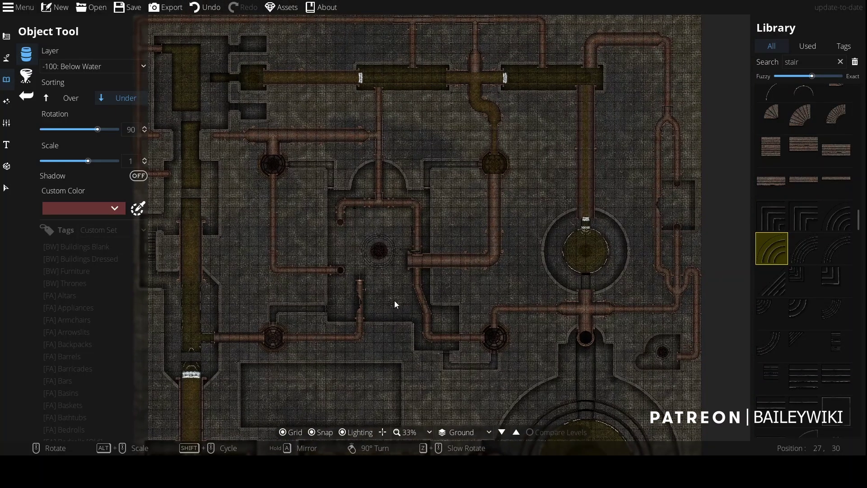
pyautogui.scroll(3, 387, 276)
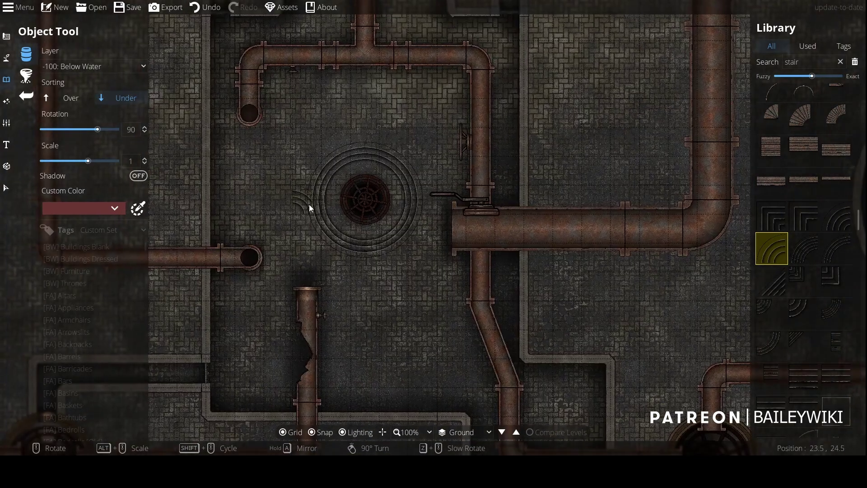
pyautogui.moveTo(309, 204); pyautogui.dragTo(529, 343)
pyautogui.scroll(-4, 529, 344)
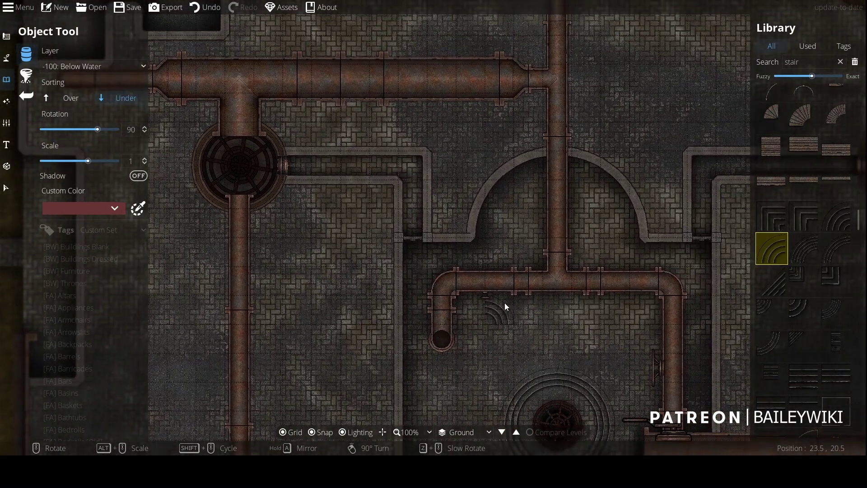
# - Place rusty metal platforms on layer 200: User Layer 2 along the east and south sides of the southern dry alcove at scale 1
pyautogui.scroll(5, 388, 265)
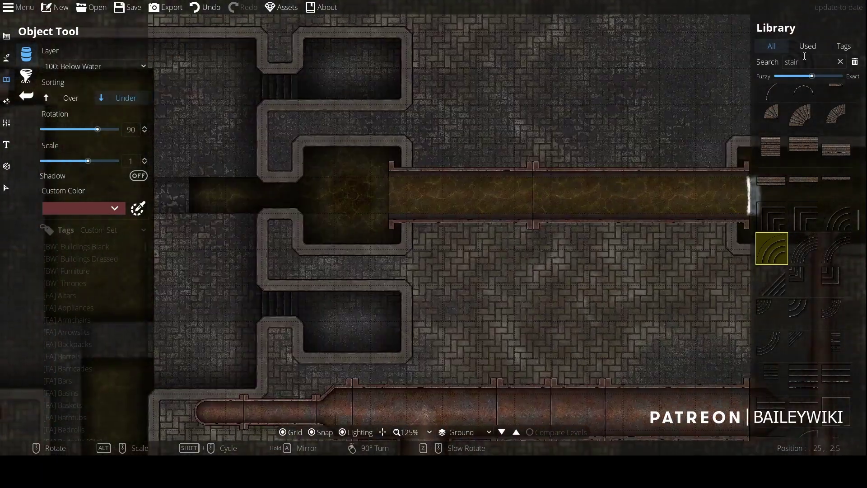
pyautogui.scroll(3, 844, 229)
pyautogui.click(804, 219)
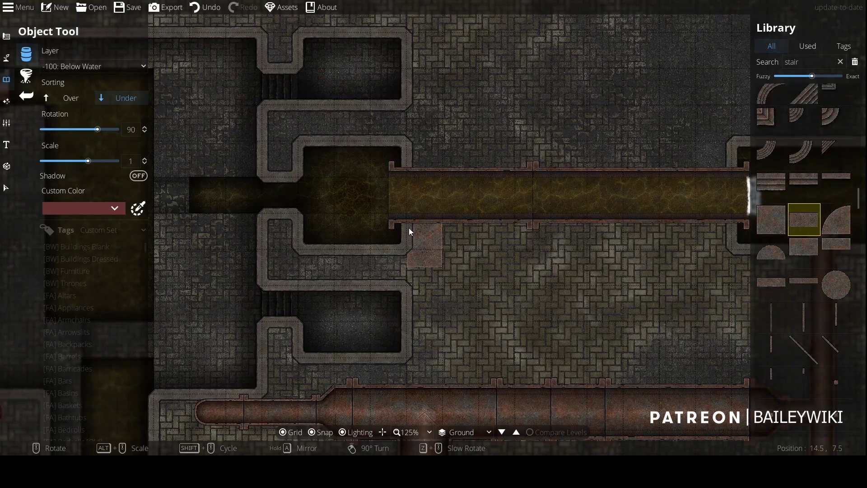
pyautogui.click(88, 66)
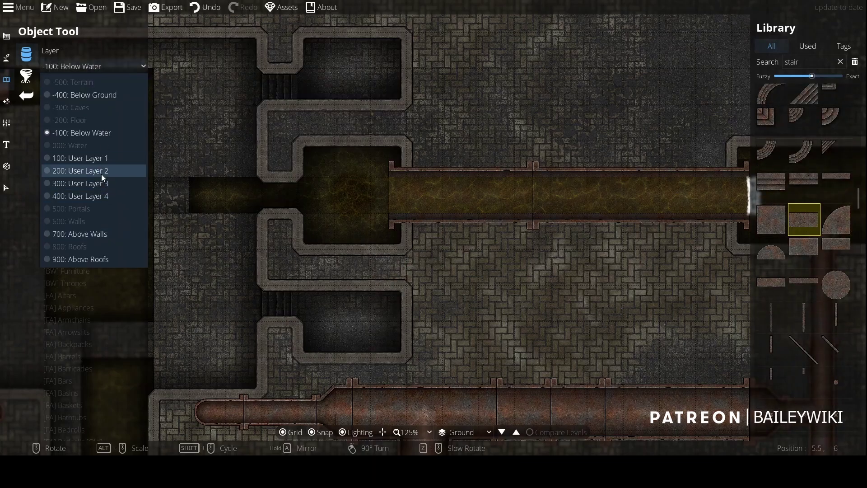
pyautogui.click(101, 176)
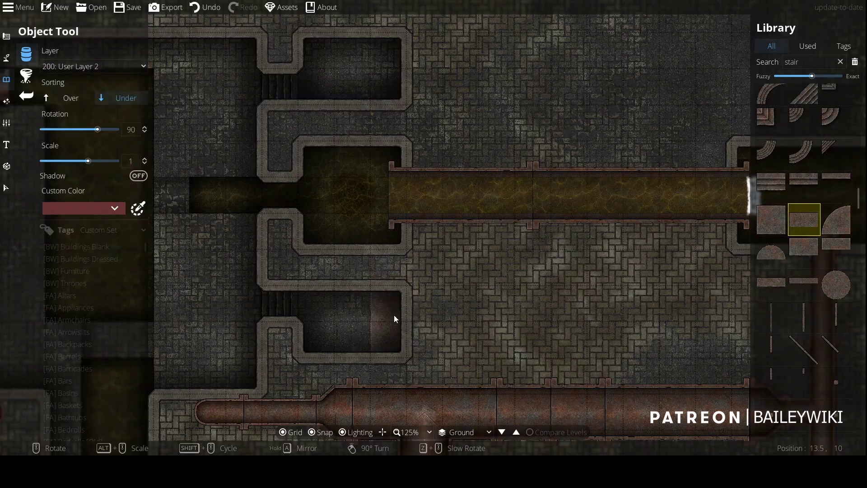
pyautogui.scroll(-6, 394, 316)
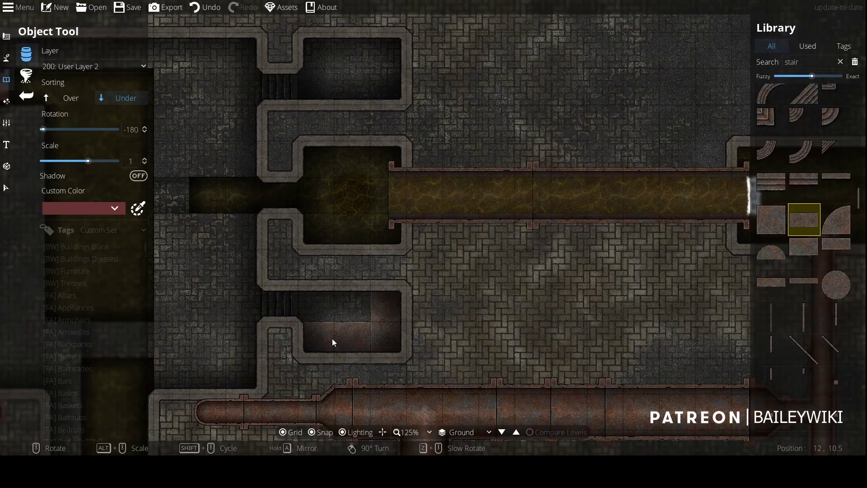
# - Place Stairs Metal Rusty F 1x1 on layer 300: User Layer 3 along the alcove's east wall at scale 2.1, and hide the grid
pyautogui.click(834, 178)
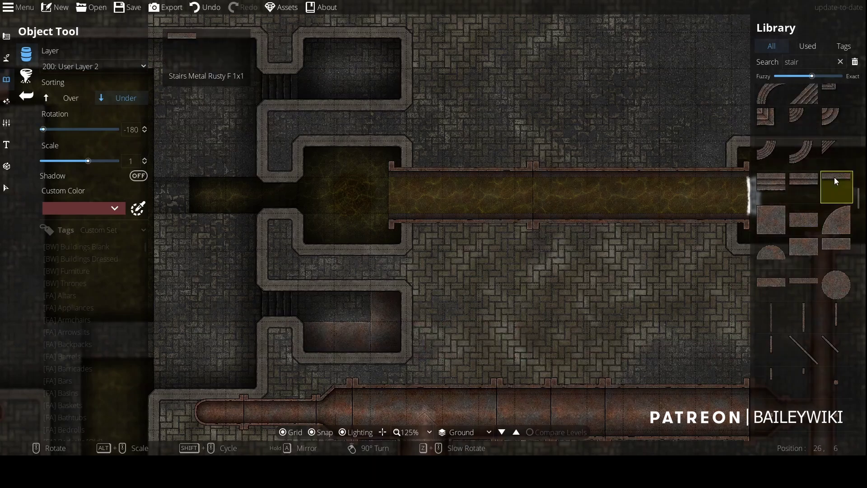
pyautogui.click(78, 67)
pyautogui.click(99, 183)
pyautogui.scroll(5, 386, 324)
pyautogui.keyDown('alt'); pyautogui.scroll(2, 467, 324); pyautogui.keyUp('alt')
pyautogui.click(466, 324)
pyautogui.rightClick(371, 371)
pyautogui.click(294, 431)
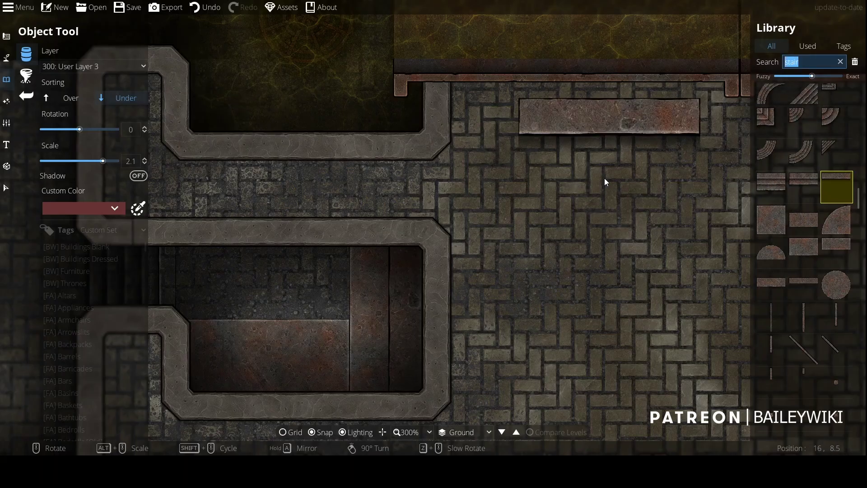
# - Search the library for "door rust" and place Door Metal Rusty E1 1x1 unsnapped, upright at scale 0.5, on the upper seam of the metal platform
pyautogui.write('door rust')
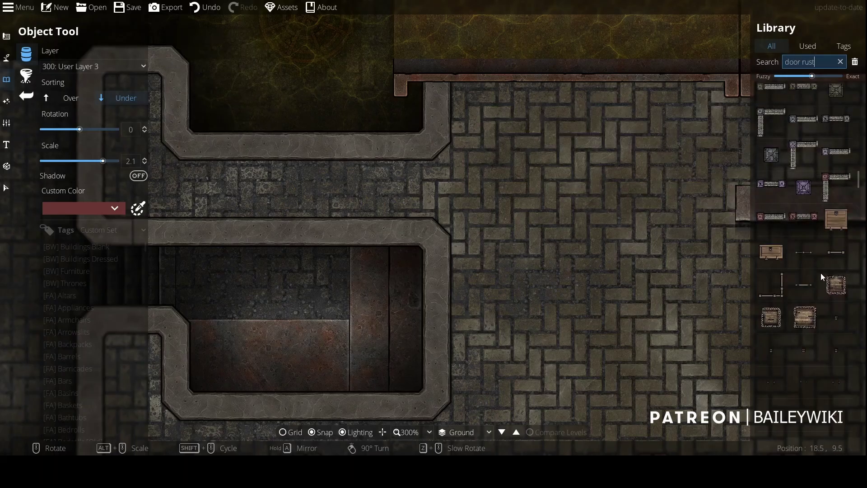
pyautogui.scroll(5, 806, 286)
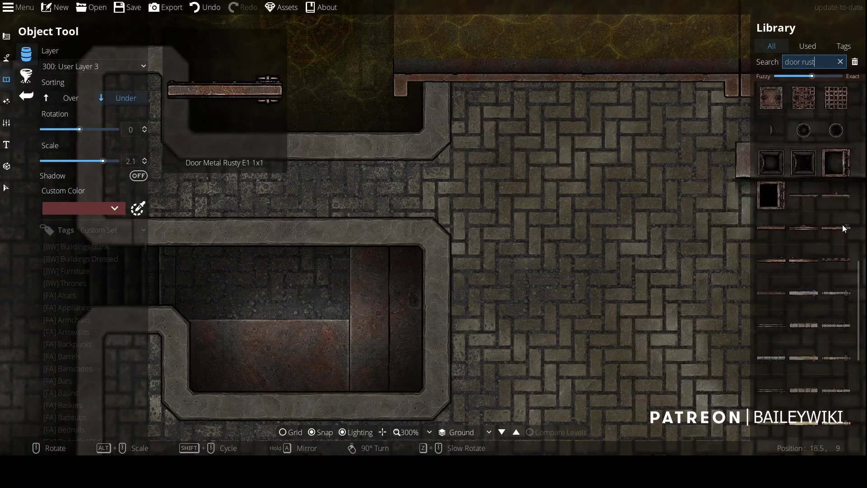
pyautogui.click(842, 225)
pyautogui.rightClick(389, 300)
pyautogui.scroll(-16, 389, 299)
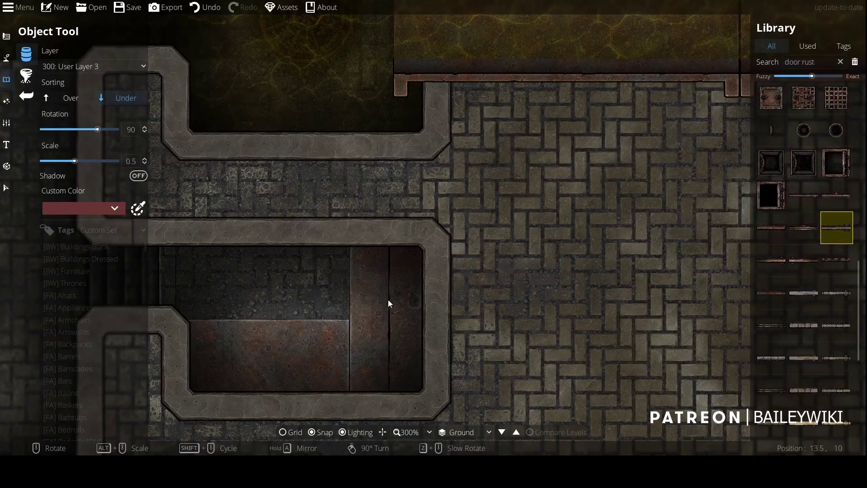
pyautogui.scroll(5, 384, 275)
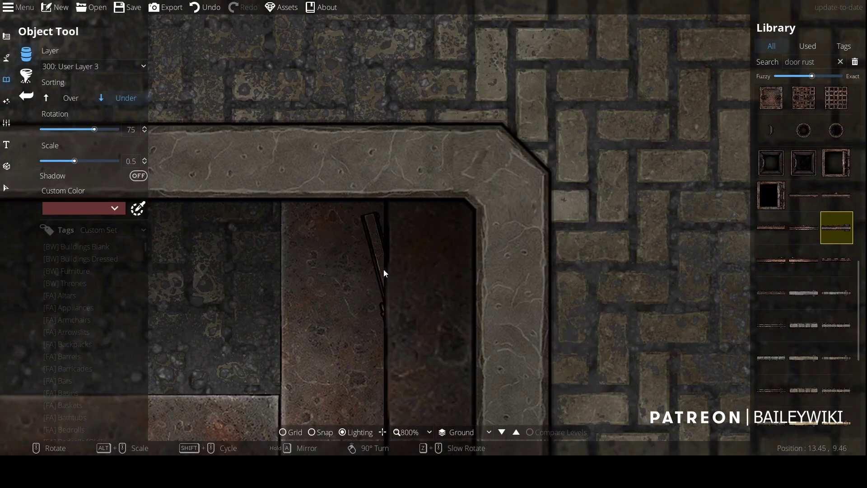
pyautogui.click(384, 259)
# - Place a second rusty metal door rotated to -90 at scale 0.5 on the platform seam, directly below the first
pyautogui.moveTo(369, 398); pyautogui.dragTo(412, 232)
pyautogui.rightClick(412, 233)
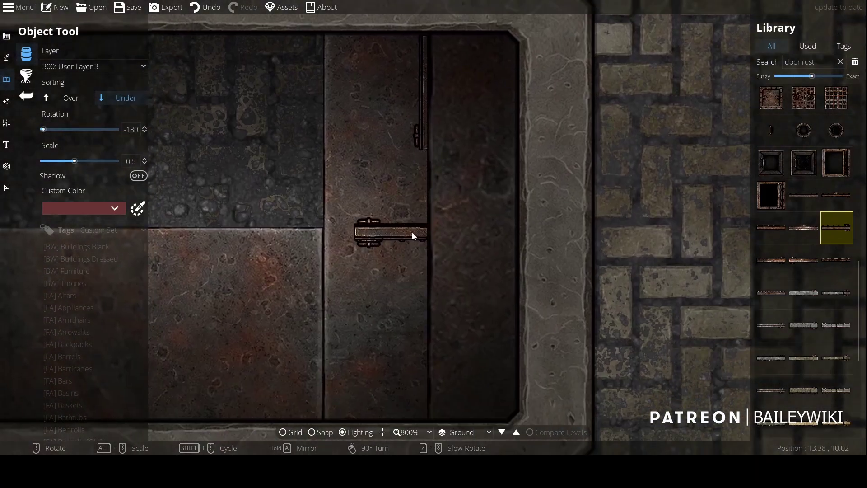
pyautogui.scroll(6, 412, 232)
pyautogui.scroll(-6, 429, 208)
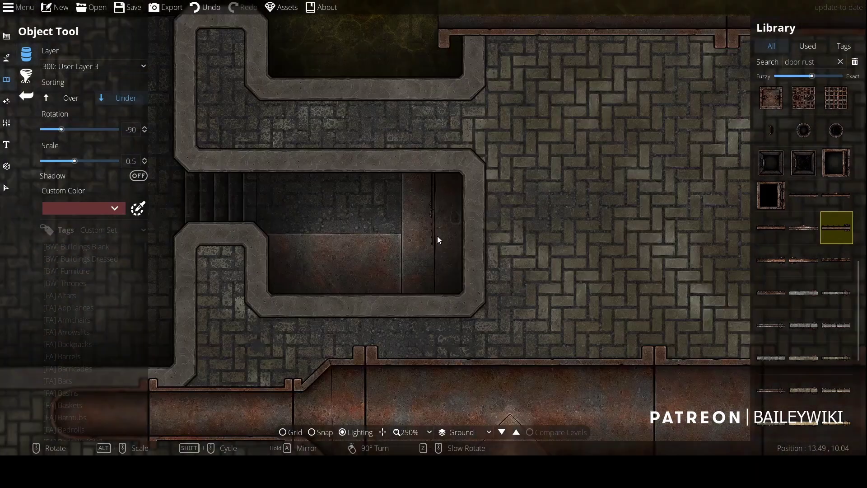
pyautogui.click(437, 236)
pyautogui.scroll(2, 437, 236)
# - Reuse the rusty metal stair piece at rotation 0 and scale 1.8 along the alcove's south wall
pyautogui.click(808, 46)
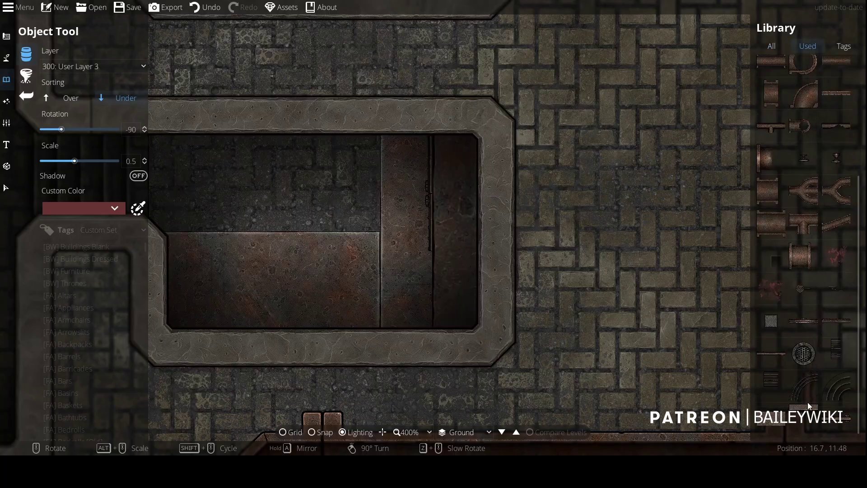
pyautogui.click(807, 403)
pyautogui.scroll(6, 327, 300)
pyautogui.rightClick(327, 300)
pyautogui.scroll(7, 300, 330)
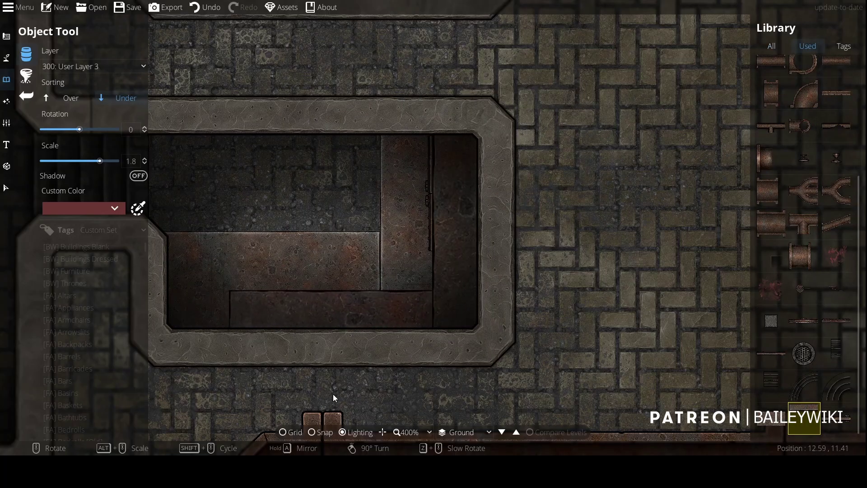
# - Line the north edge of the south wall piece with three rusty metal doors at scale 0.5, the last rotated to -165
pyautogui.moveTo(809, 355)
pyautogui.click(836, 418)
pyautogui.keyDown('alt'); pyautogui.scroll(-12, 303, 286); pyautogui.keyUp('alt')
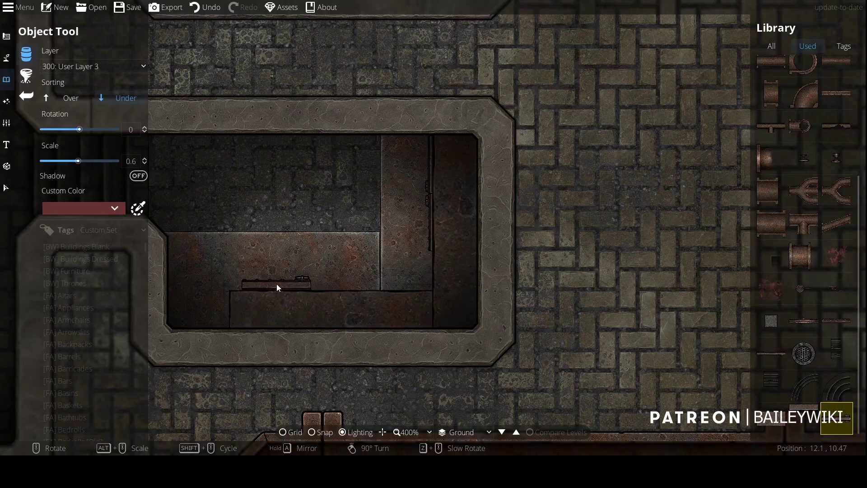
pyautogui.scroll(-6, 400, 227)
pyautogui.keyDown('alt'); pyautogui.scroll(-1, 409, 224); pyautogui.keyUp('alt')
pyautogui.rightClick(274, 264)
pyautogui.click(264, 294)
pyautogui.scroll(-12, 293, 289)
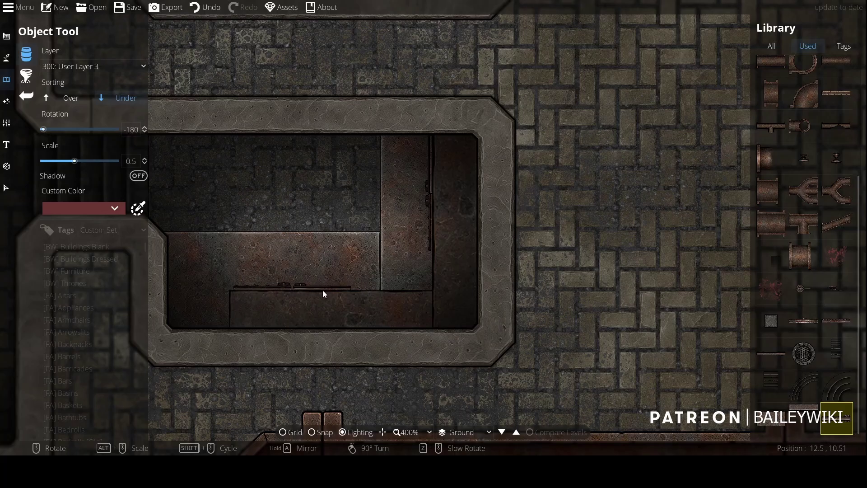
pyautogui.scroll(1, 383, 287)
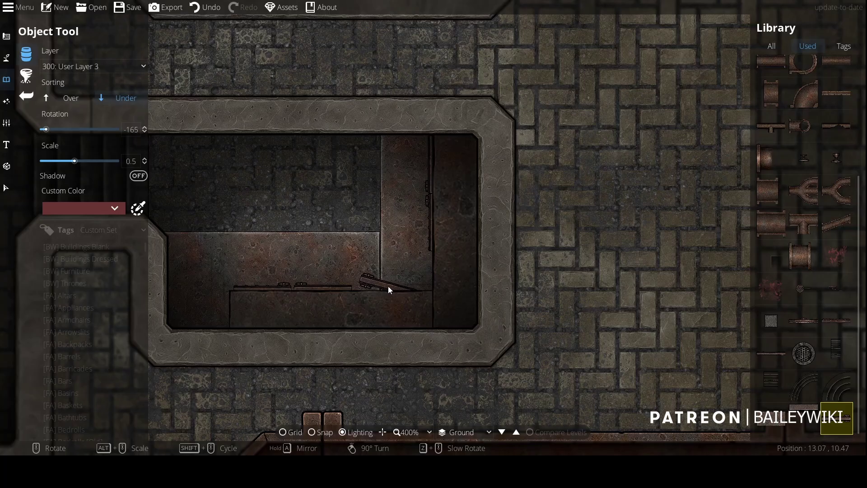
pyautogui.scroll(-3, 388, 286)
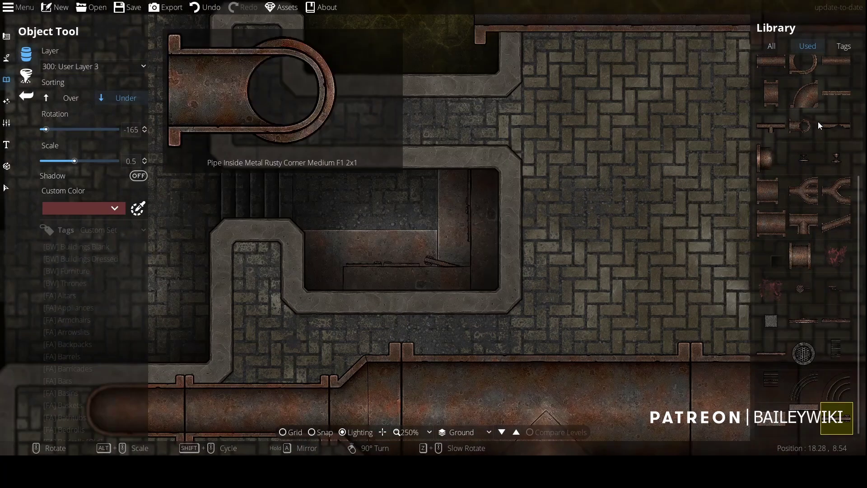
# - Place a rusty round valve at rotation -165 and a small pipe fitting at -30, both scale 0.5, on the south platform's west end
pyautogui.click(804, 288)
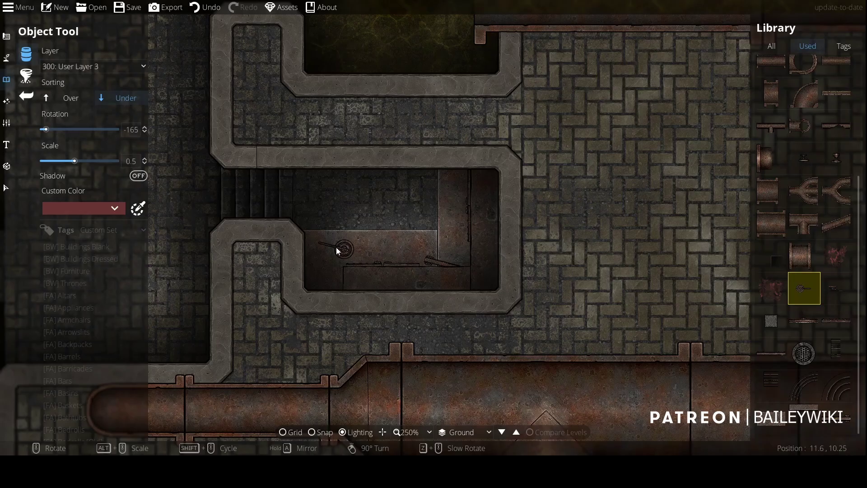
pyautogui.click(337, 248)
pyautogui.click(837, 288)
pyautogui.scroll(9, 334, 262)
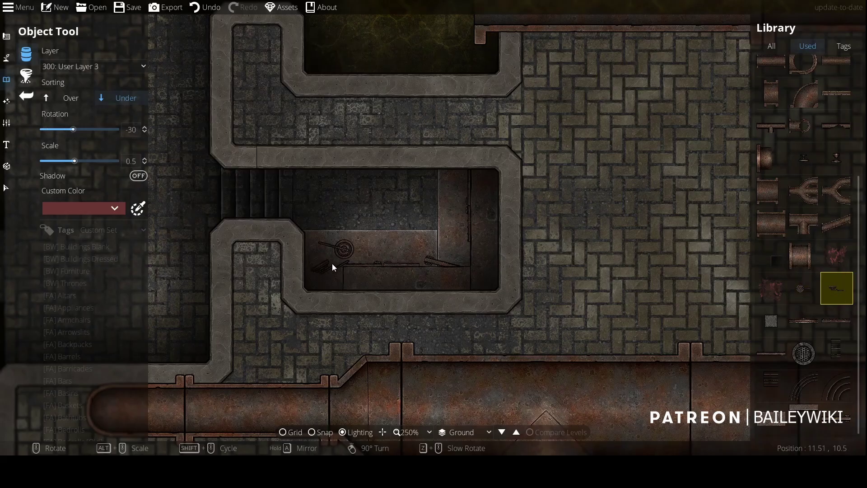
pyautogui.click(336, 264)
# - Filter the object library by the [FA] Pipes - Rusty tag
pyautogui.moveTo(809, 286)
pyautogui.moveTo(823, 354)
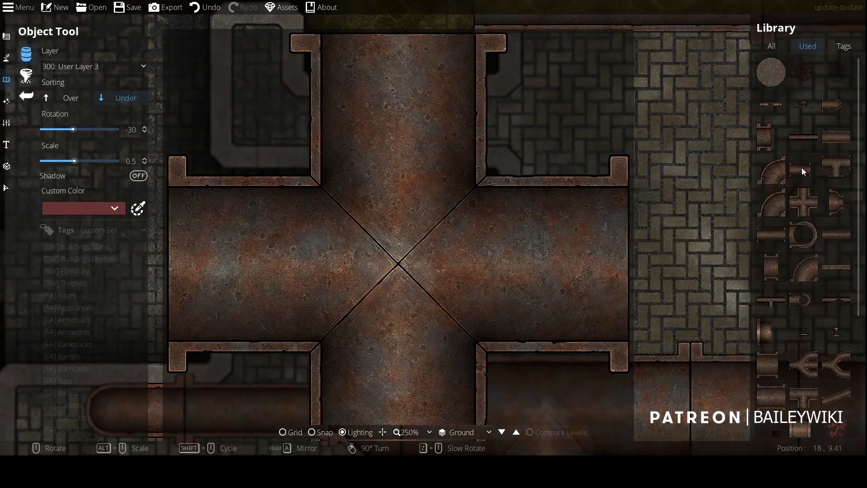
pyautogui.click(771, 45)
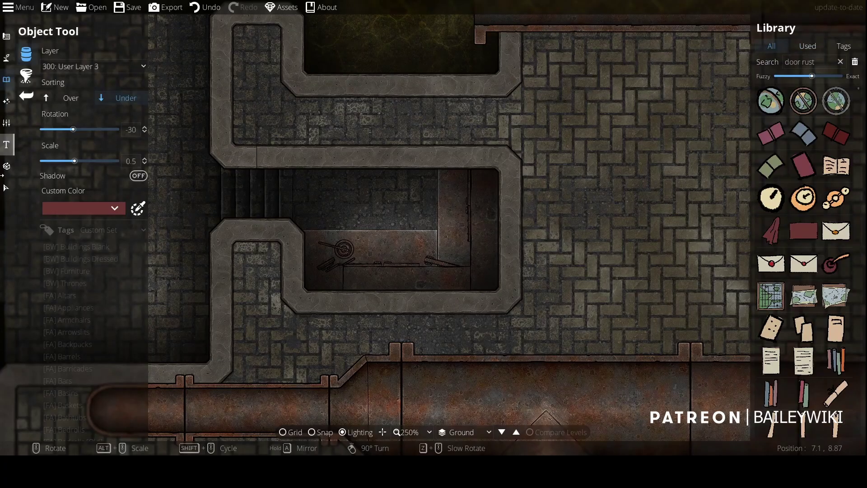
pyautogui.click(109, 266)
pyautogui.moveTo(144, 247); pyautogui.dragTo(145, 311)
pyautogui.scroll(7, 83, 268)
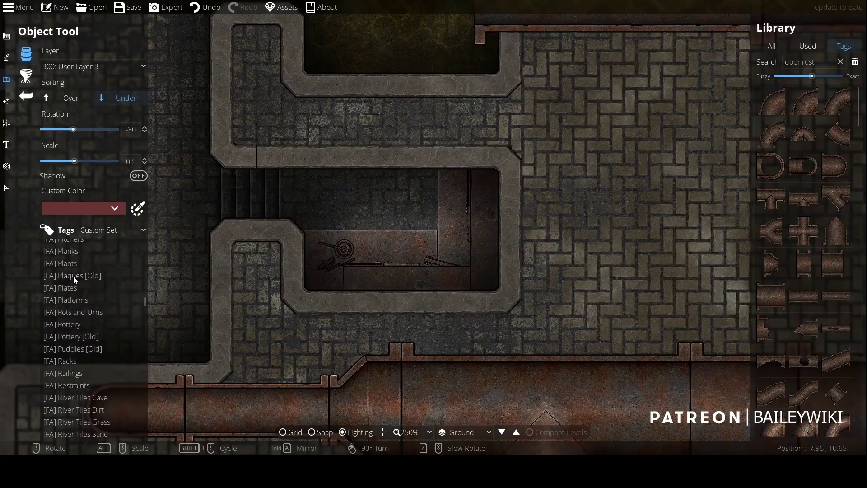
pyautogui.scroll(2, 74, 276)
pyautogui.click(73, 276)
# - Place Pipe Metal Rusty Straight Tiny B3 2x1 at rotation 75 and scale 0.5 on the north end of the east platform
pyautogui.moveTo(795, 277)
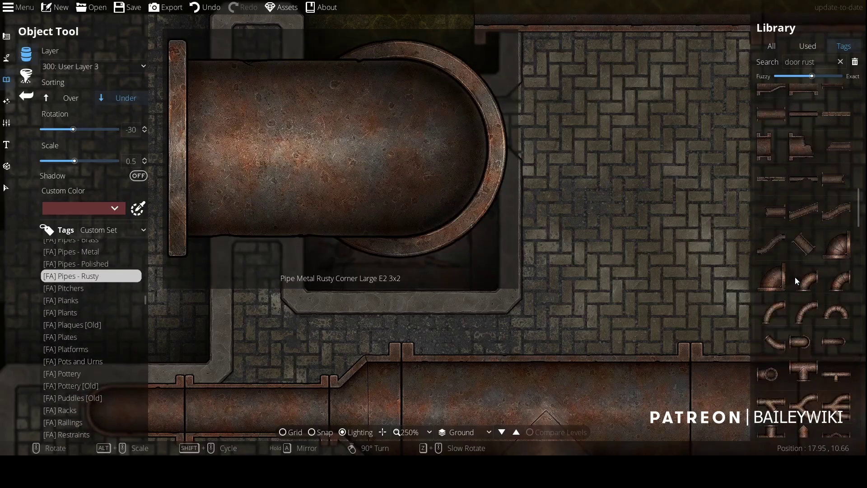
pyautogui.scroll(-10, 795, 277)
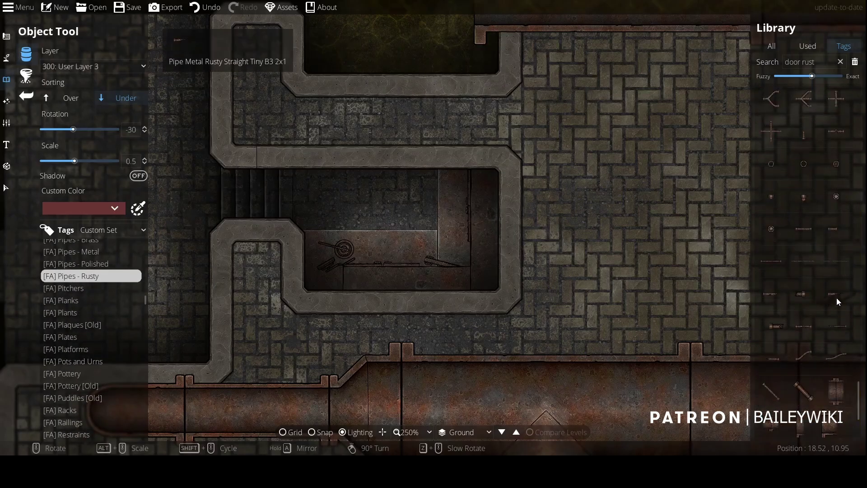
pyautogui.click(837, 298)
pyautogui.scroll(-8, 464, 199)
pyautogui.scroll(1, 465, 199)
pyautogui.click(464, 200)
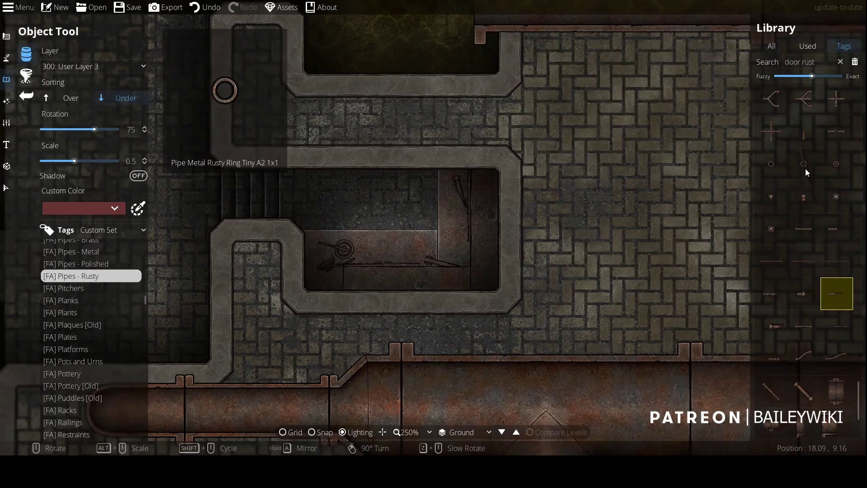
# - Place Pipe Metal Rusty Ring Tiny A2 1x1 and another tiny rusty ring beside the pipe on the east platform
pyautogui.click(807, 172)
pyautogui.click(460, 204)
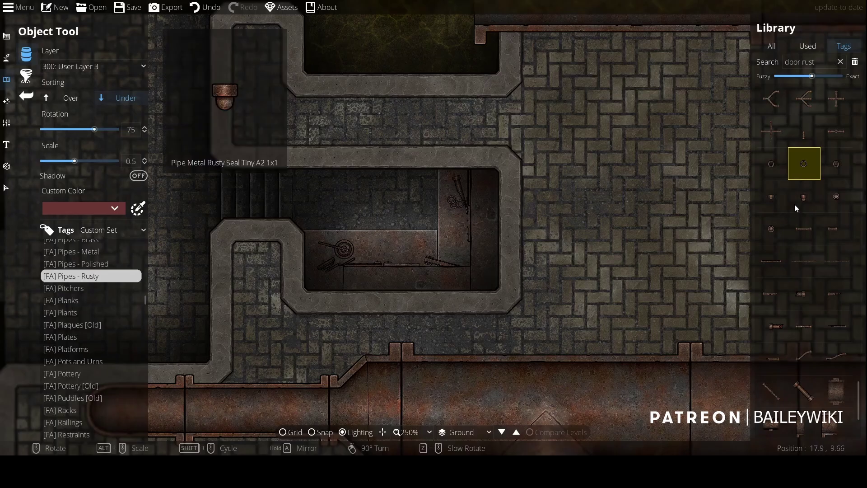
pyautogui.click(836, 164)
pyautogui.click(449, 192)
# - Place a tiny straight rusty pipe at rotation -75 and scale 0.5 on the east platform's south end, on layer 200: User Layer 2, sorted over
pyautogui.click(808, 327)
pyautogui.scroll(-10, 464, 248)
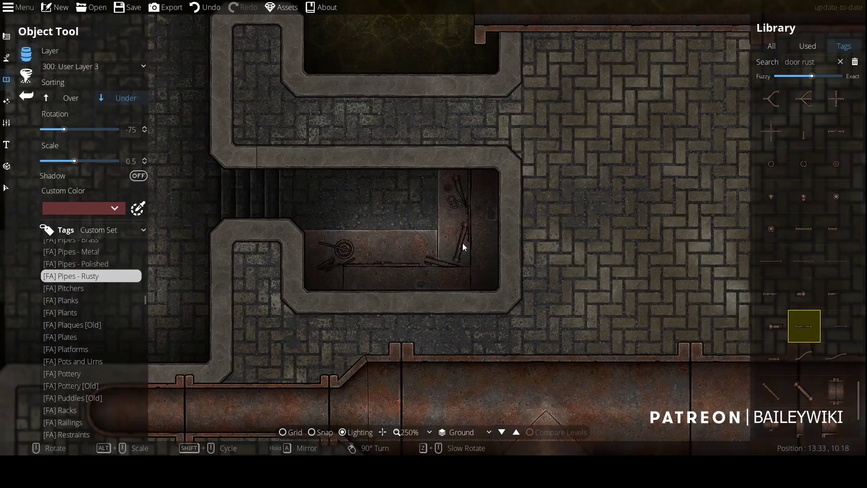
pyautogui.hotkey('ctrl', 'z')
pyautogui.click(82, 66)
pyautogui.click(81, 170)
pyautogui.click(86, 97)
pyautogui.click(464, 244)
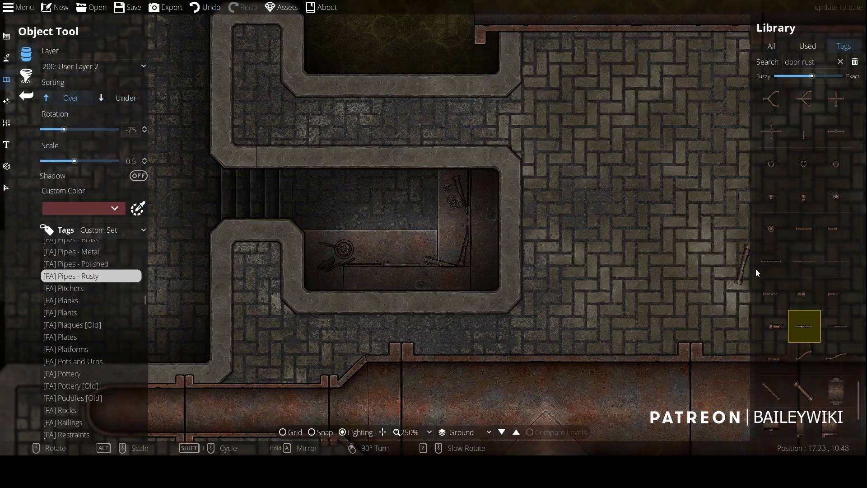
# - Place two scaled-down rusty valve wheels side by side on the south platform, the second one smaller
pyautogui.scroll(5, 797, 287)
pyautogui.scroll(5, 798, 286)
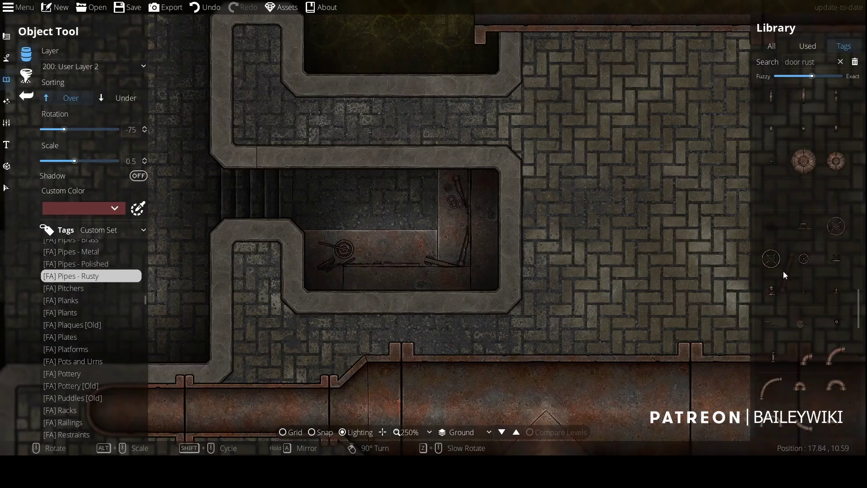
pyautogui.click(837, 226)
pyautogui.keyDown('alt'); pyautogui.scroll(-2, 378, 260); pyautogui.keyUp('alt')
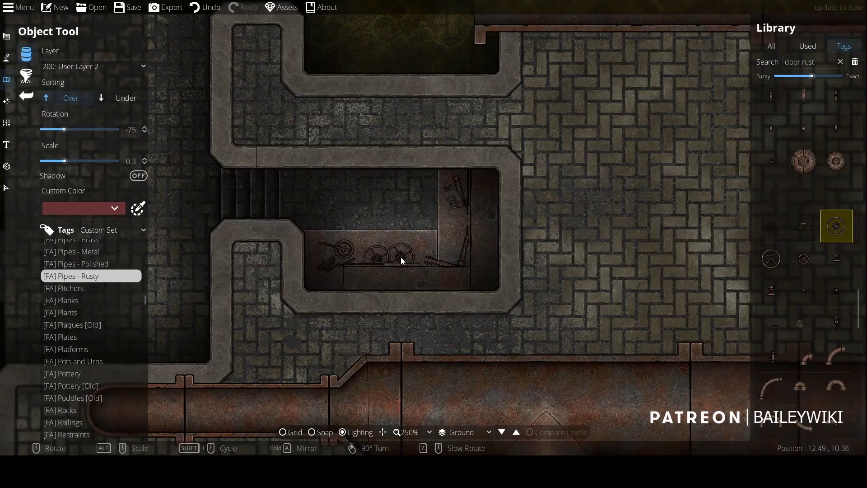
pyautogui.scroll(3, 402, 258)
pyautogui.keyDown('alt'); pyautogui.scroll(-1, 401, 255); pyautogui.keyUp('alt')
# - Darken the metal platforms and their clutter with Smoke Black D 1x1 at rotation -30, enlarging it up to scale 1.4
pyautogui.click(770, 228)
pyautogui.keyDown('alt'); pyautogui.scroll(5, 381, 252); pyautogui.keyUp('alt')
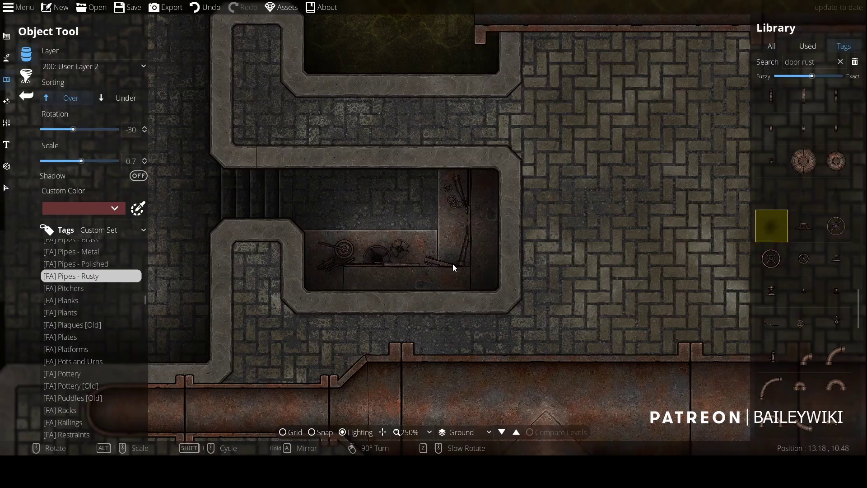
pyautogui.keyDown('alt'); pyautogui.scroll(7, 475, 183); pyautogui.keyUp('alt')
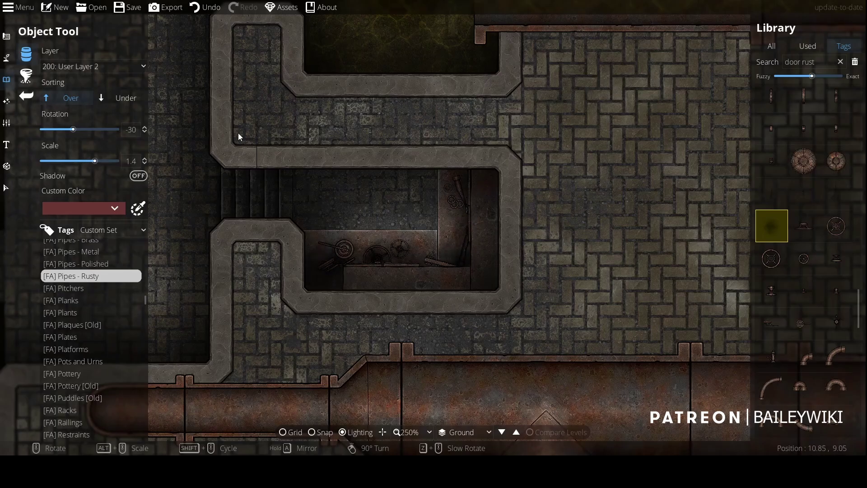
# - Add black smoke on layer 100: User Layer 1 at scale 1.4 over the alcove floor beside the platforms
pyautogui.click(103, 66)
pyautogui.click(106, 158)
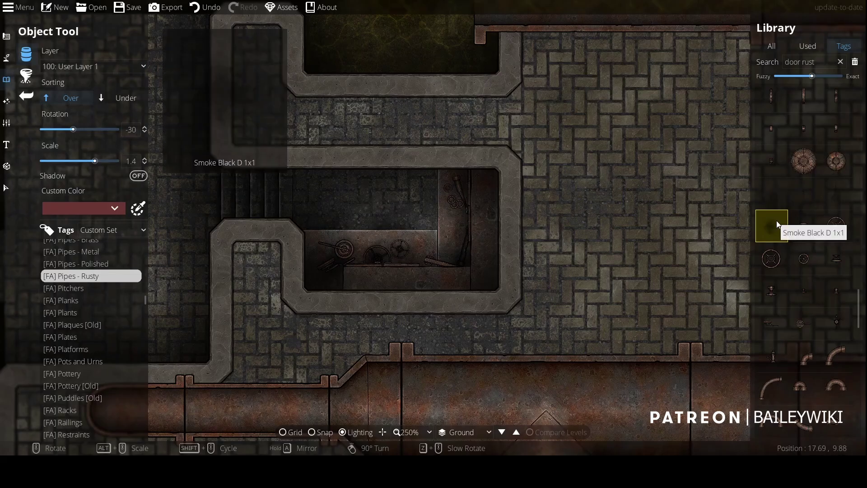
pyautogui.moveTo(807, 93)
pyautogui.click(803, 47)
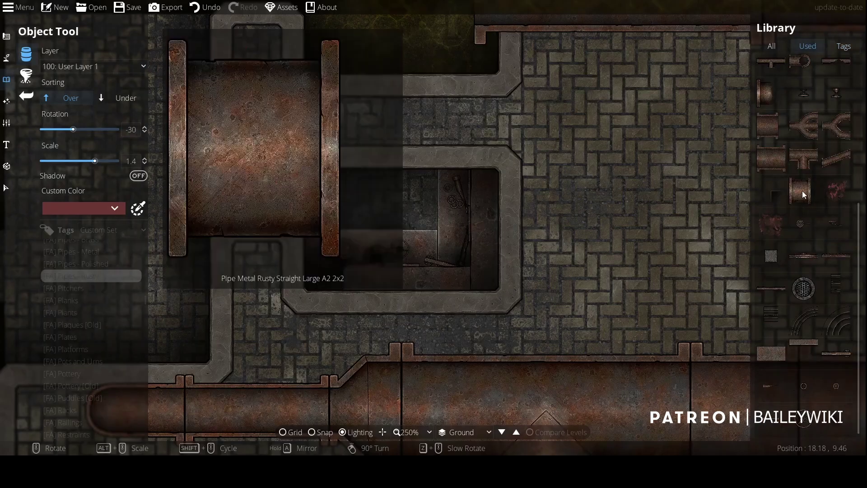
pyautogui.click(837, 72)
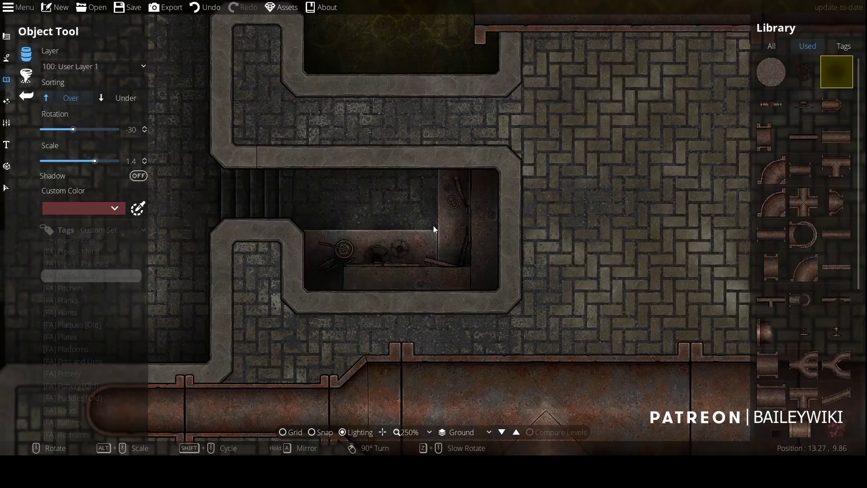
pyautogui.click(432, 217)
# - Look over the map from the furnished alcove and western channels to the pipes and central chamber
pyautogui.scroll(-4, 384, 257)
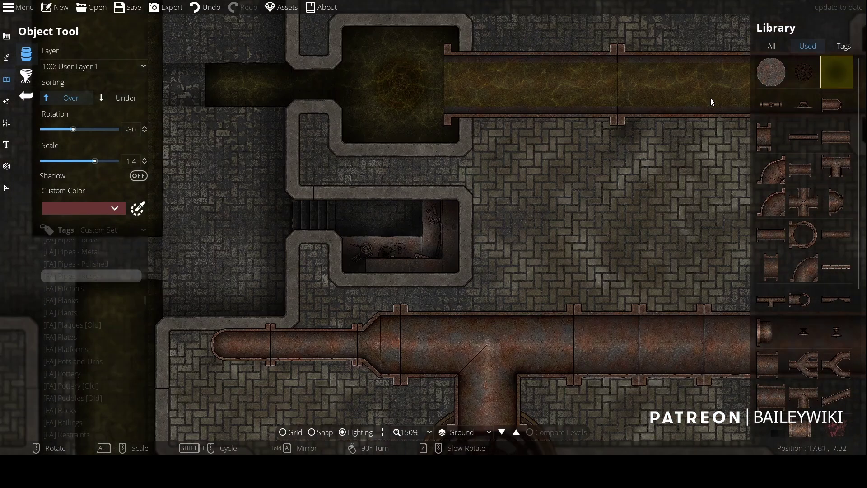
pyautogui.scroll(-1, 494, 183)
pyautogui.moveTo(427, 132); pyautogui.dragTo(481, 294)
pyautogui.scroll(1, 478, 188)
pyautogui.scroll(-1, 468, 206)
pyautogui.scroll(-1, 500, 346)
pyautogui.moveTo(500, 346); pyautogui.dragTo(493, 195)
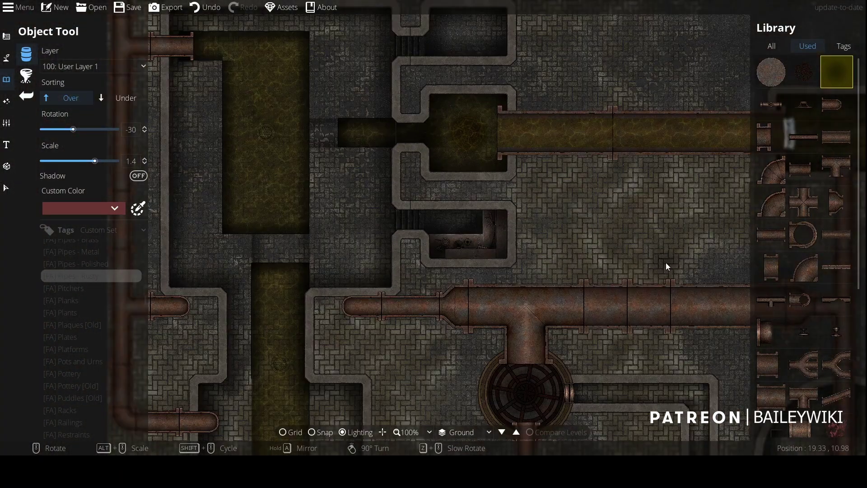
pyautogui.scroll(-1, 540, 218)
pyautogui.scroll(-1, 540, 218)
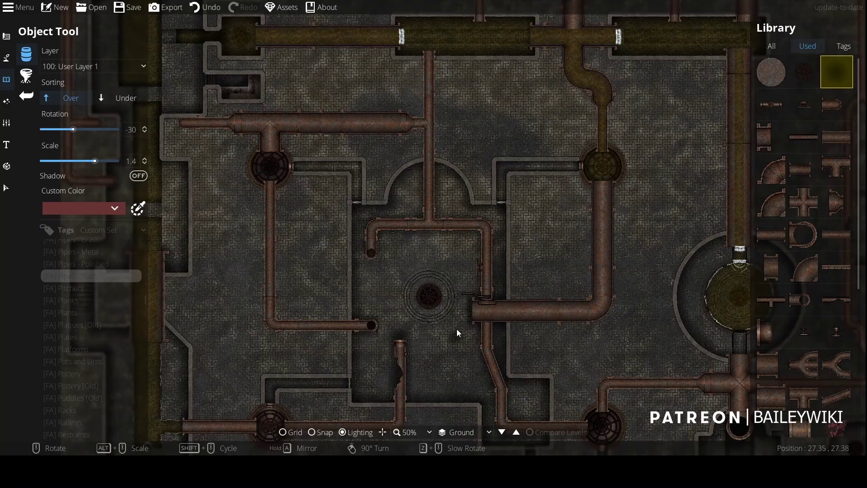
pyautogui.moveTo(457, 329); pyautogui.dragTo(511, 180)
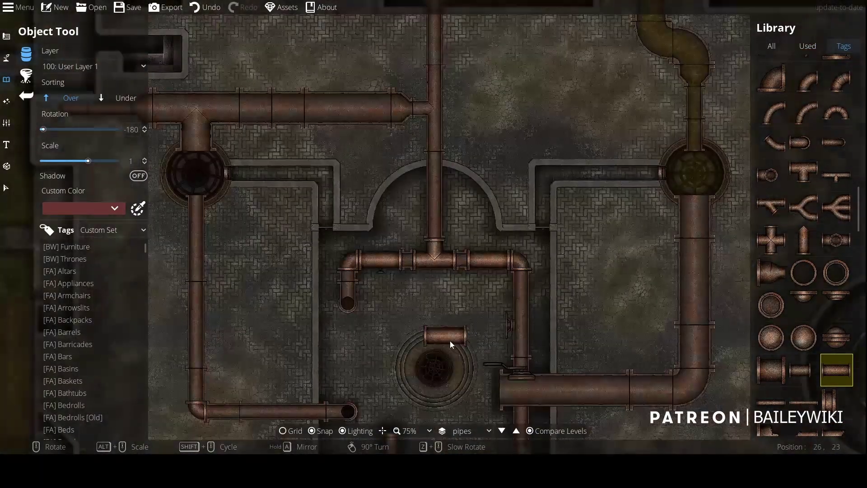
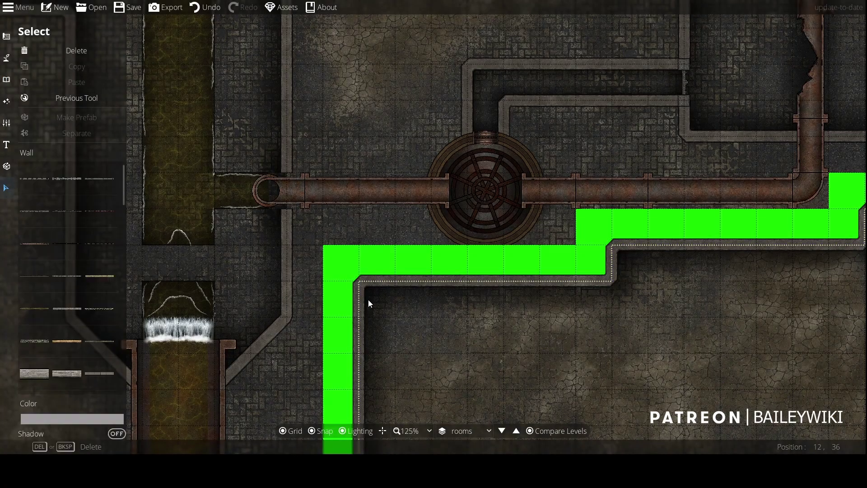
# - Copy the selected wall's color hex code 9e9e9e
pyautogui.click(95, 417)
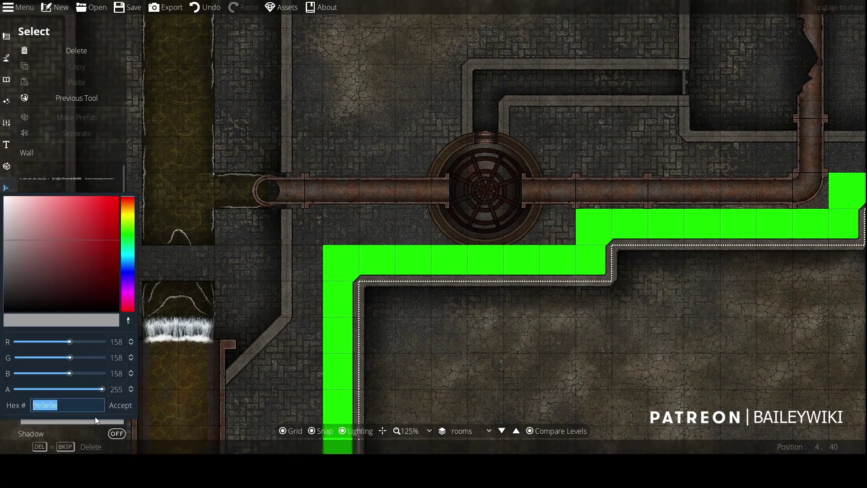
pyautogui.hotkey('ctrl', 'c')
pyautogui.click(113, 403)
# - Set up the Wall tool with the plain stone wall style matching the existing walls and the color 9e9e9e
pyautogui.click(6, 37)
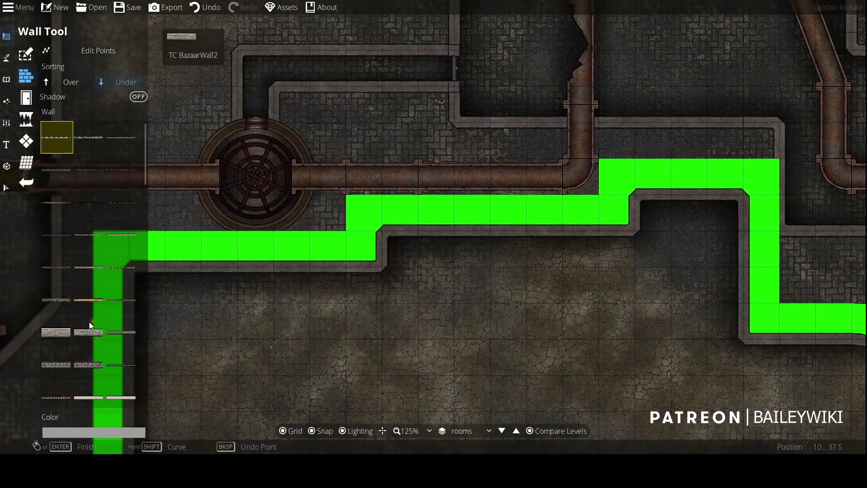
pyautogui.scroll(-20, 93, 333)
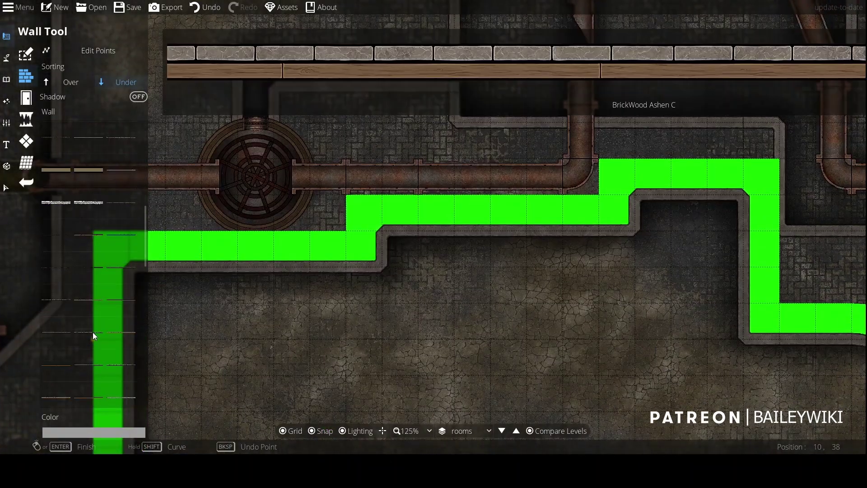
pyautogui.click(90, 255)
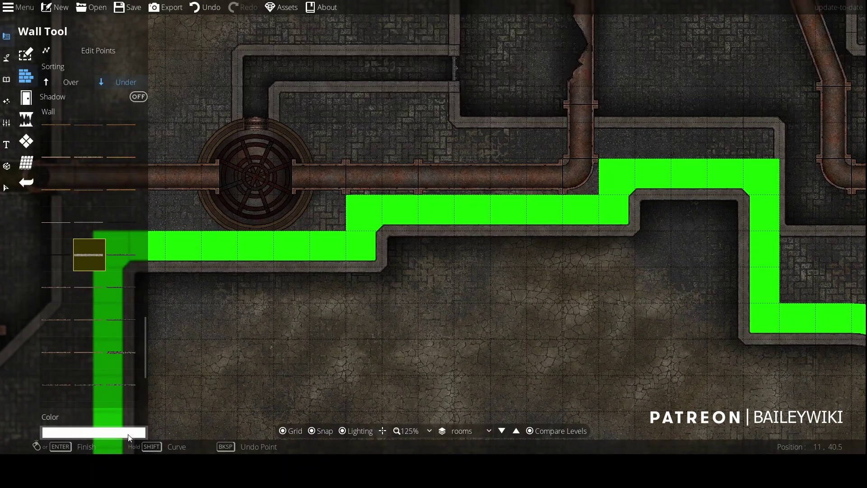
pyautogui.click(94, 432)
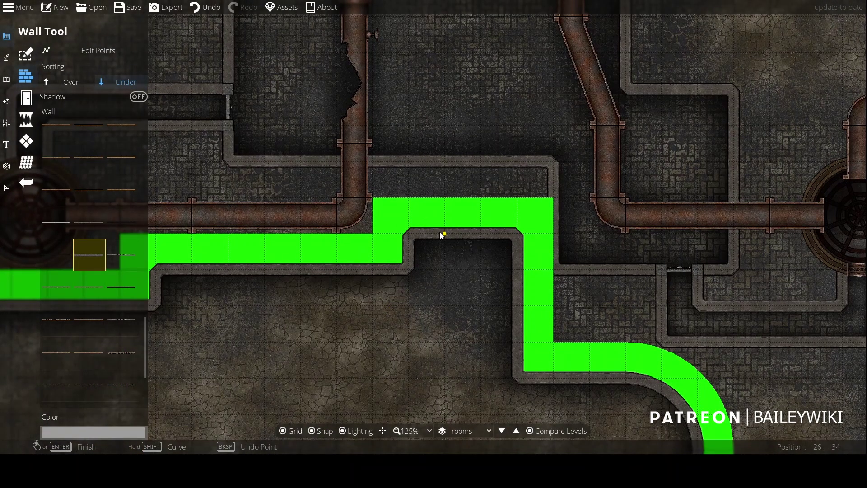
# - Try to link the large room's upper alcove to the wall above it with two separate straight wall segments
pyautogui.click(440, 232)
pyautogui.click(440, 164)
pyautogui.rightClick(440, 163)
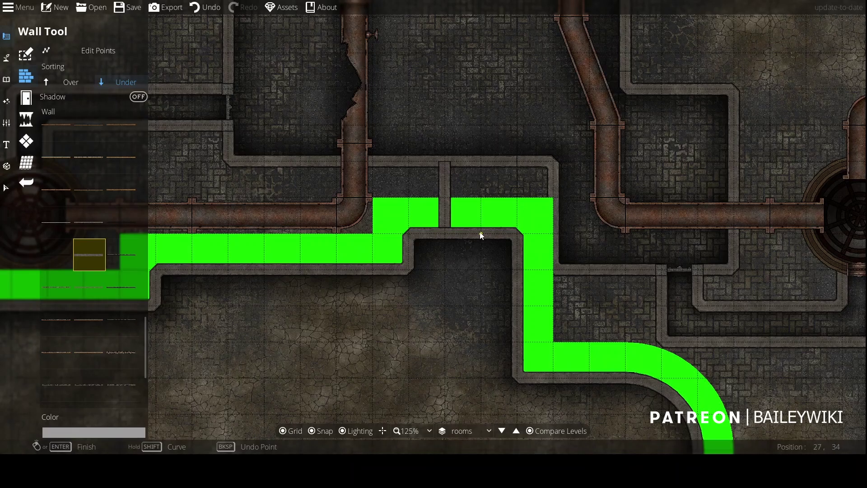
pyautogui.click(480, 164)
pyautogui.rightClick(480, 164)
pyautogui.hotkey('ctrl', 'z')
pyautogui.hotkey('ctrl', 'z')
# - Draw one continuous U-shaped wall from the alcove's upper wall, one square wide and two squares tall, enclosing a narrow passage
pyautogui.click(446, 232)
pyautogui.click(445, 162)
pyautogui.click(480, 162)
pyautogui.click(478, 234)
pyautogui.rightClick(478, 234)
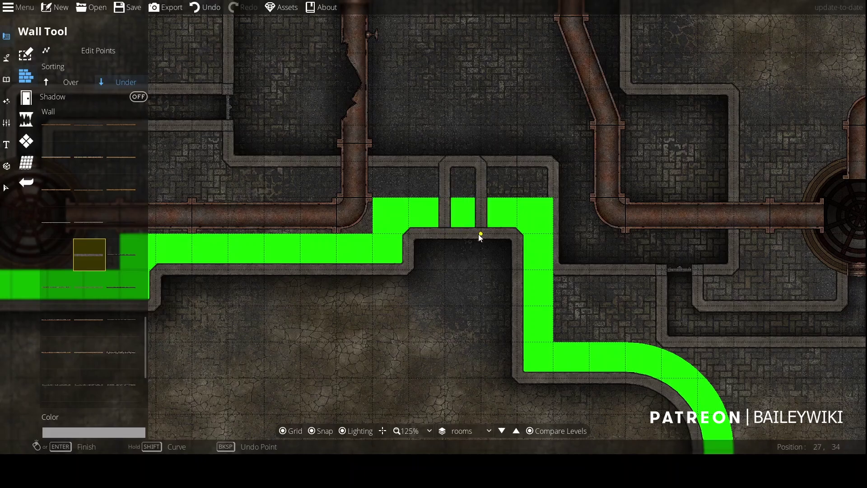
# - Look through the portal styles and choose a gray metal door that blocks light
pyautogui.click(26, 98)
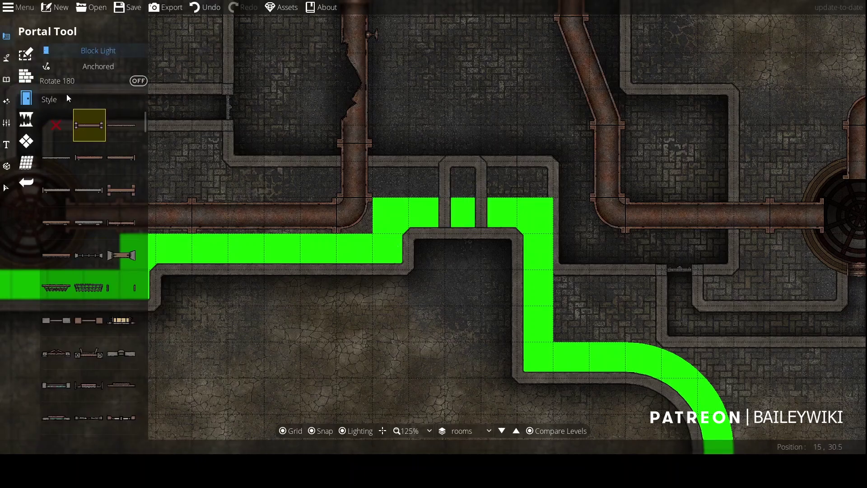
pyautogui.scroll(-5, 125, 306)
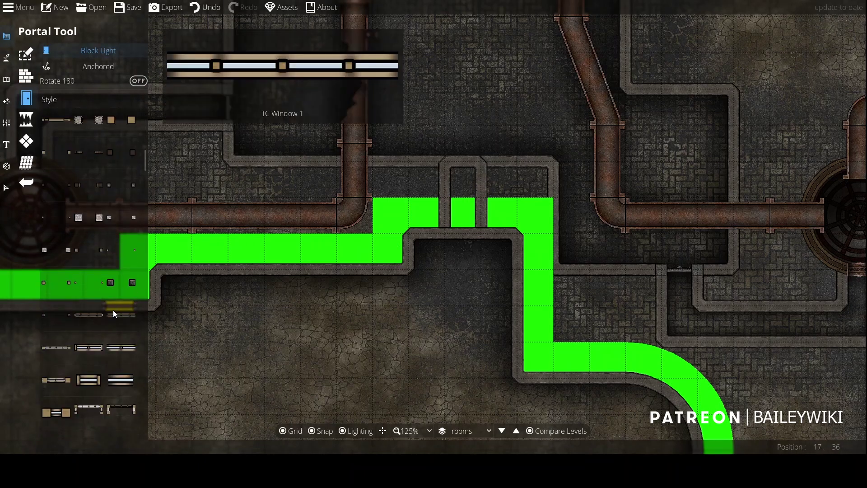
pyautogui.scroll(-5, 96, 326)
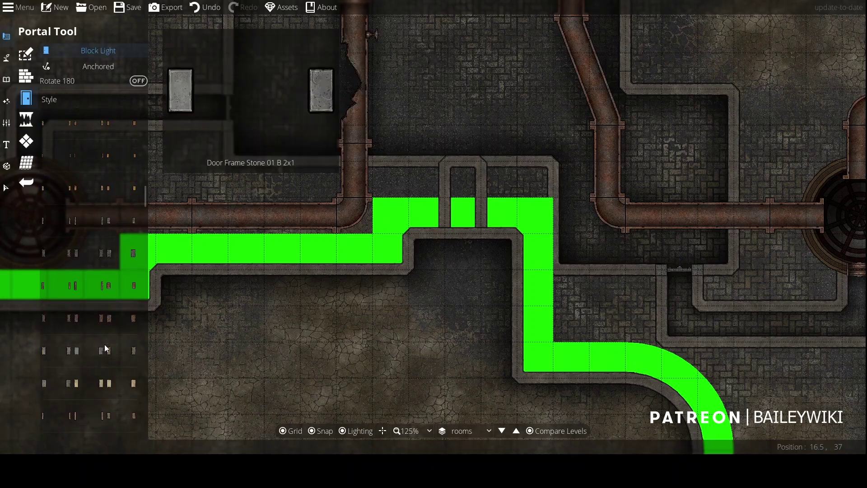
pyautogui.scroll(-5, 128, 313)
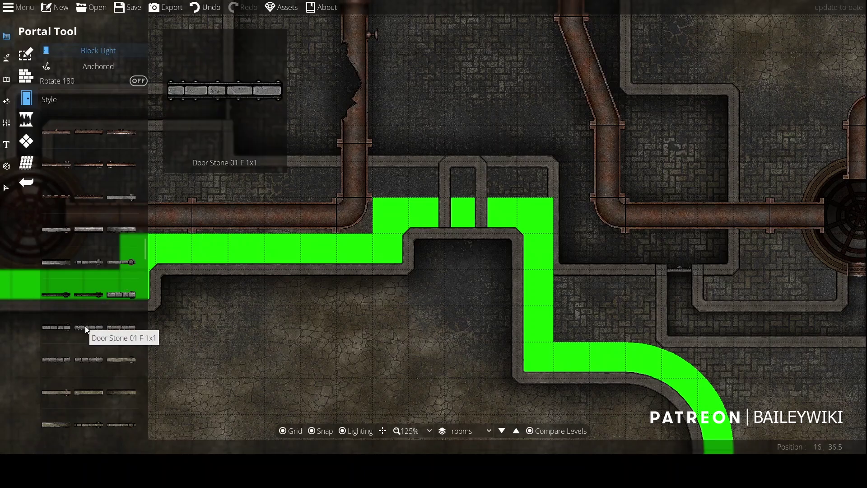
pyautogui.scroll(-2, 85, 327)
pyautogui.scroll(-3, 88, 274)
pyautogui.scroll(-5, 91, 275)
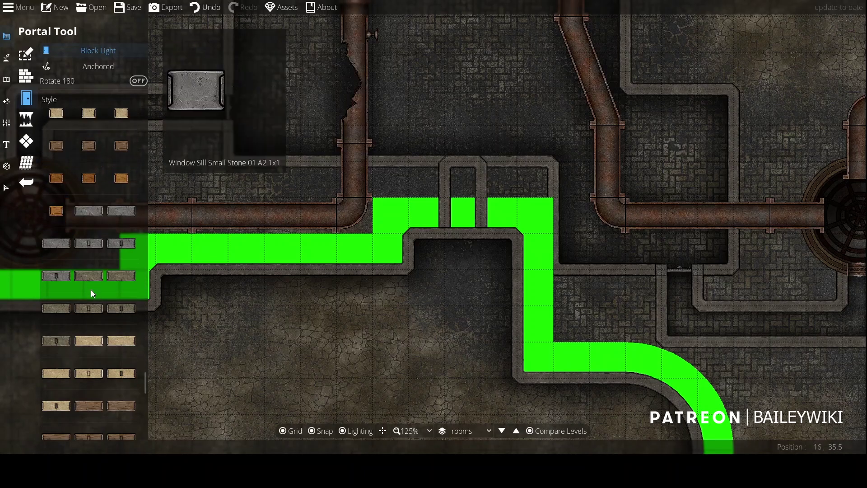
pyautogui.scroll(5, 112, 290)
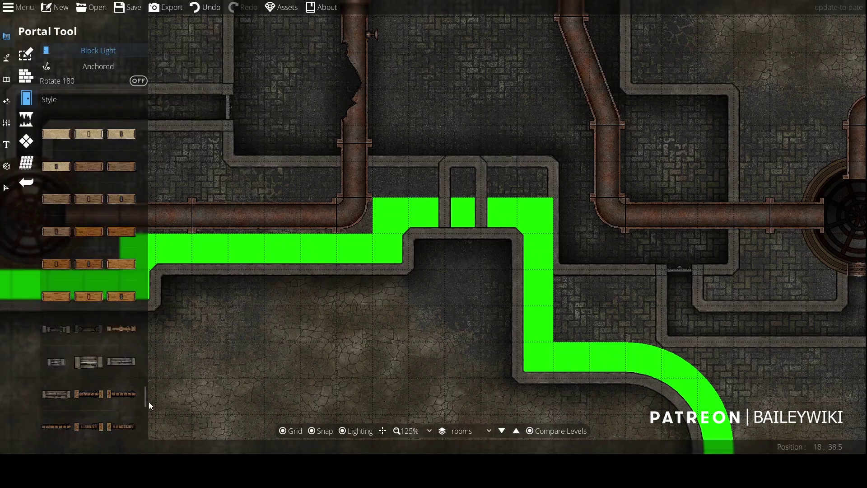
pyautogui.scroll(-5, 139, 292)
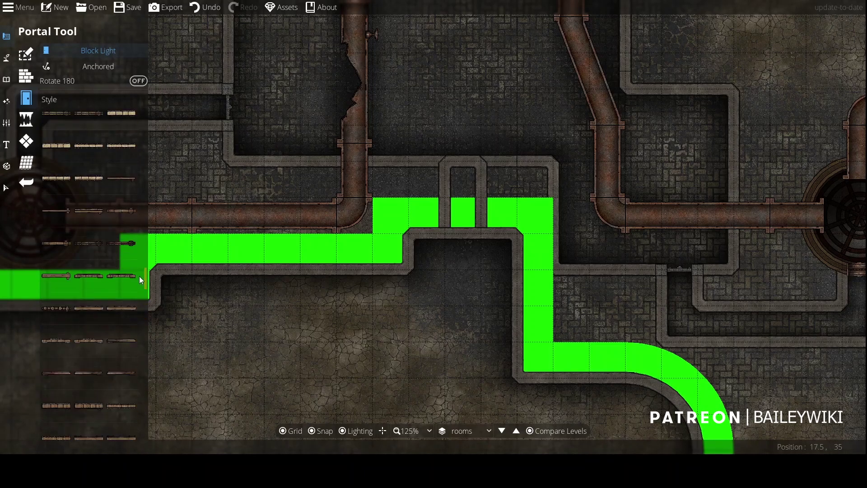
pyautogui.moveTo(113, 214)
pyautogui.scroll(12, 113, 212)
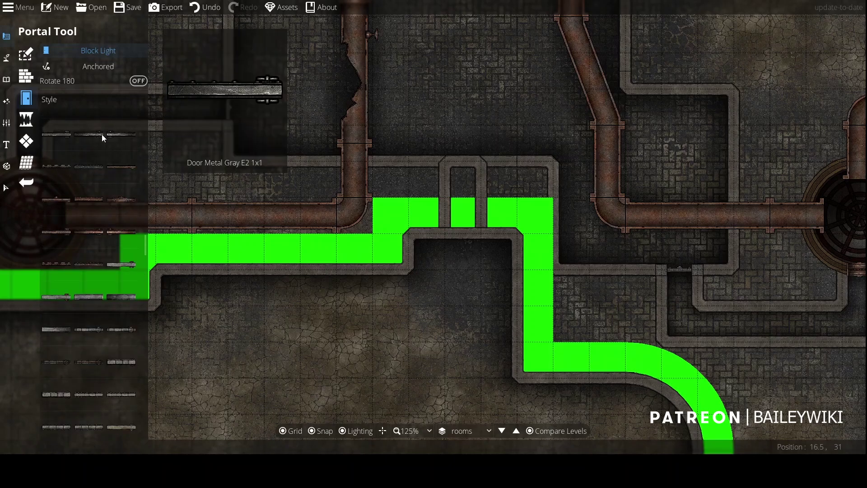
pyautogui.scroll(2, 102, 134)
pyautogui.moveTo(116, 141)
pyautogui.click(122, 225)
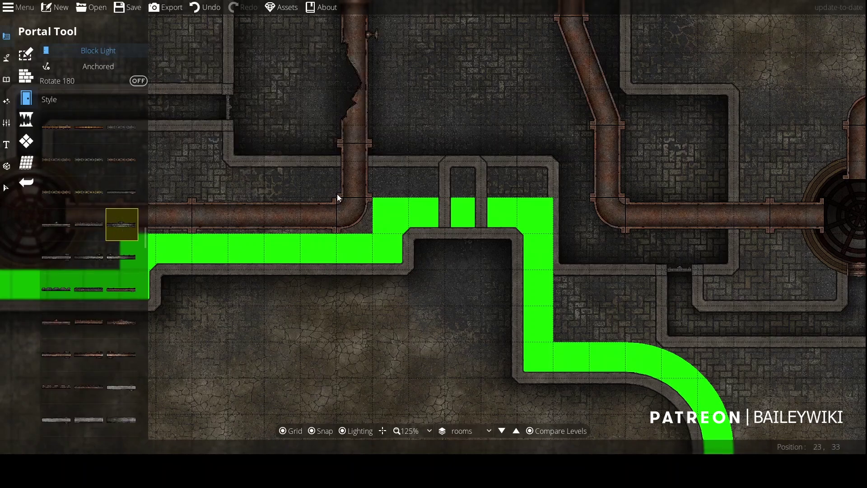
# - Place the gray metal door at the passage's upper end and another rotated 180 at its lower end
pyautogui.scroll(5, 459, 165)
pyautogui.click(460, 164)
pyautogui.scroll(-5, 460, 237)
pyautogui.moveTo(459, 256); pyautogui.dragTo(424, 203)
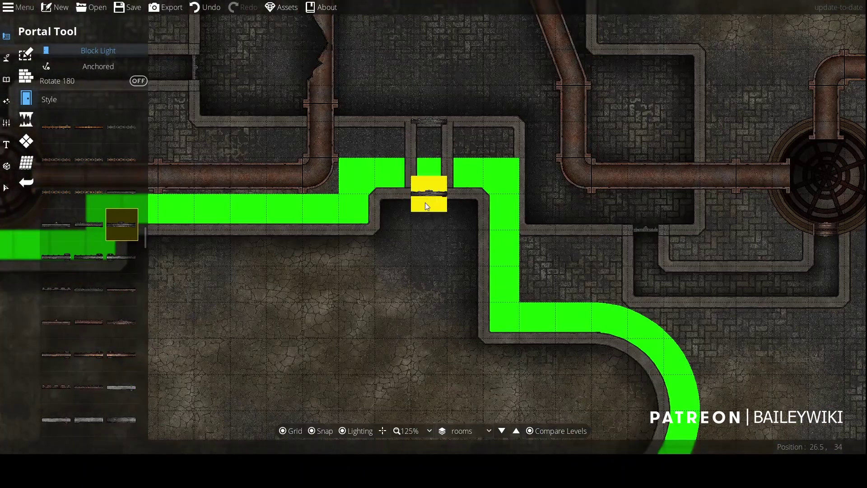
pyautogui.click(113, 84)
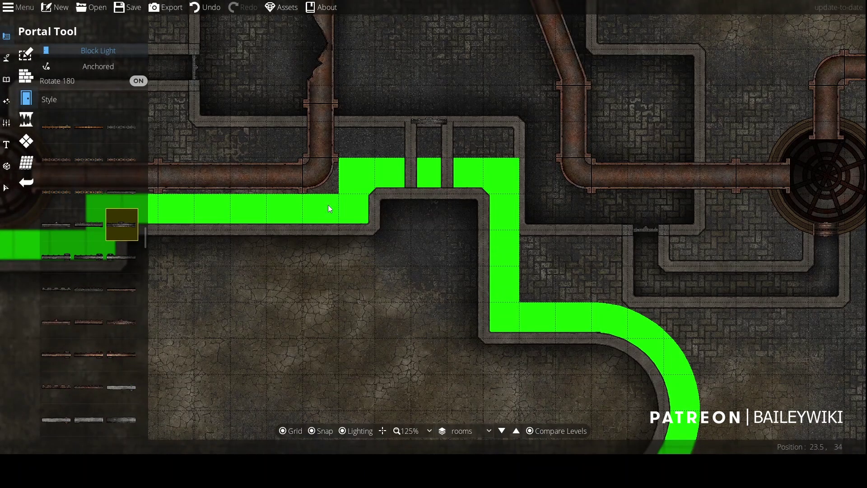
pyautogui.click(428, 194)
pyautogui.scroll(3, 299, 210)
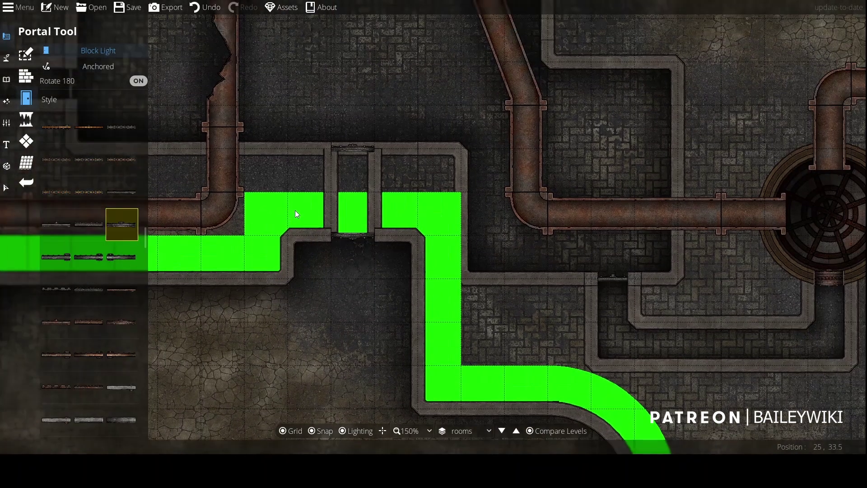
pyautogui.scroll(-2, 325, 180)
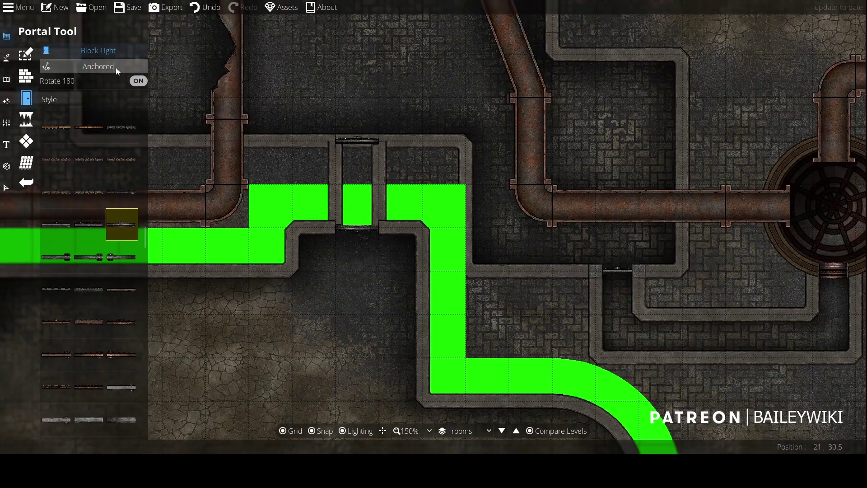
# - Reshape the floor pattern's points around the new passage so the cut-out extends beside and above its walls
pyautogui.click(26, 141)
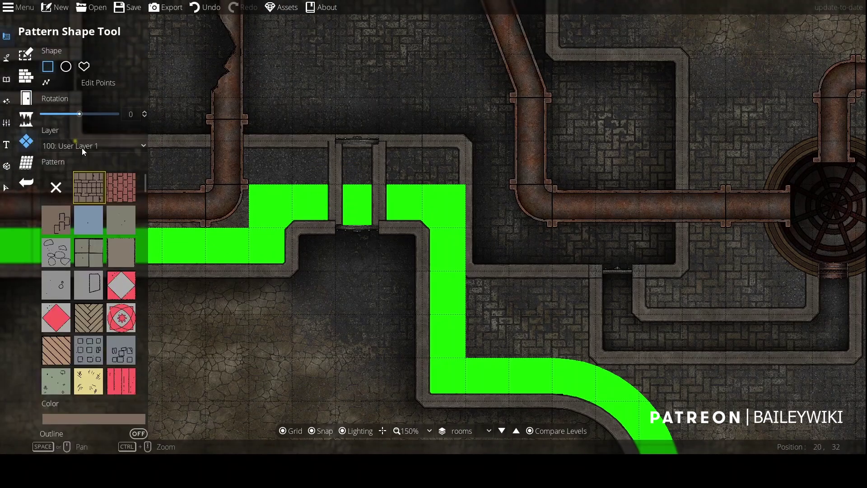
pyautogui.click(82, 83)
pyautogui.moveTo(351, 197); pyautogui.dragTo(296, 106)
pyautogui.moveTo(333, 131); pyautogui.dragTo(465, 103)
pyautogui.moveTo(354, 228); pyautogui.dragTo(340, 143)
pyautogui.moveTo(371, 179); pyautogui.dragTo(379, 142)
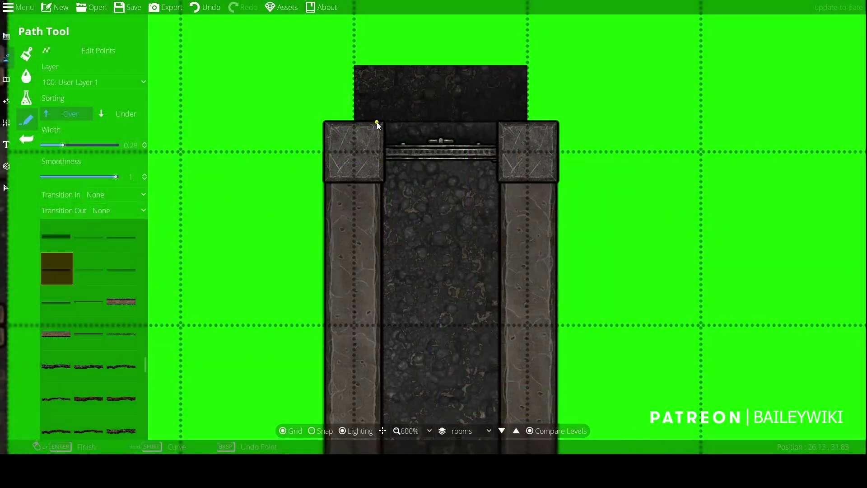
# - Shade the passage's upper doorway with shadow paths 0.29 wide on layer 100: User Layer 1
pyautogui.click(376, 122)
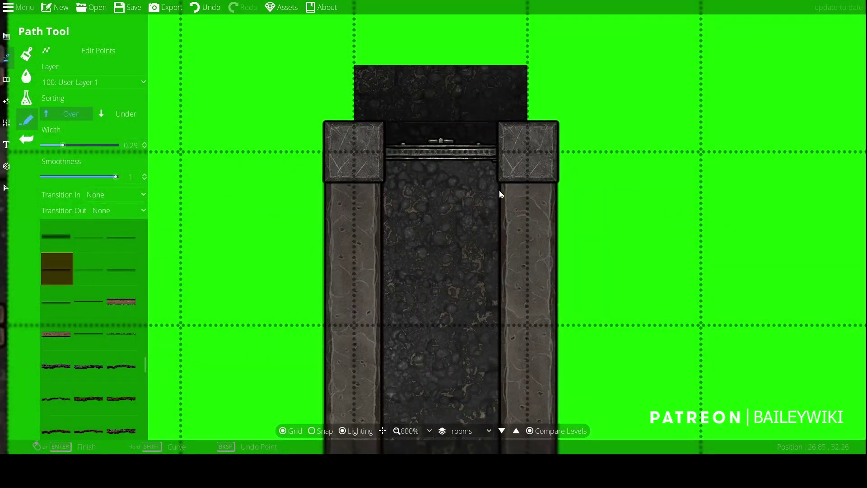
pyautogui.click(381, 155)
pyautogui.click(525, 155)
pyautogui.rightClick(525, 155)
# - Set the shadow path's width to 1 and draw it along both side walls of the passage
pyautogui.click(370, 159)
pyautogui.doubleClick(130, 145)
pyautogui.write('1')
pyautogui.press('Return')
pyautogui.scroll(-4, 486, 235)
pyautogui.press('s')
pyautogui.click(496, 209)
pyautogui.click(500, 322)
pyautogui.rightClick(499, 321)
pyautogui.click(447, 323)
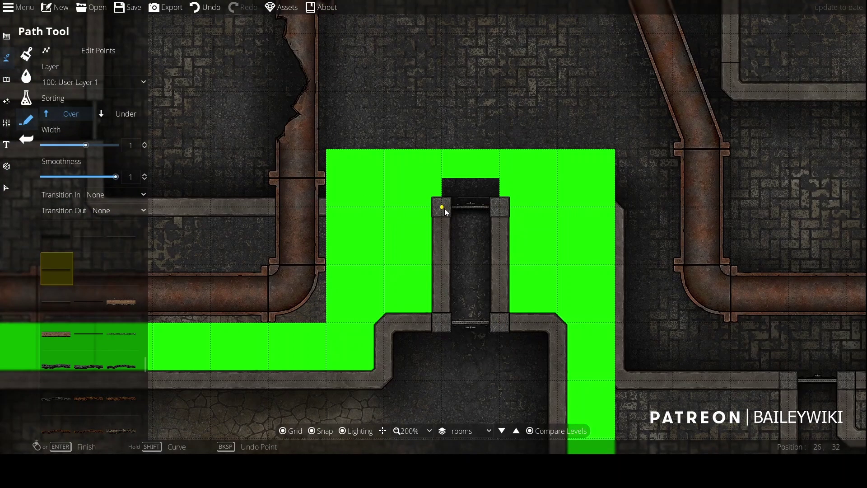
pyautogui.click(443, 208)
pyautogui.rightClick(443, 208)
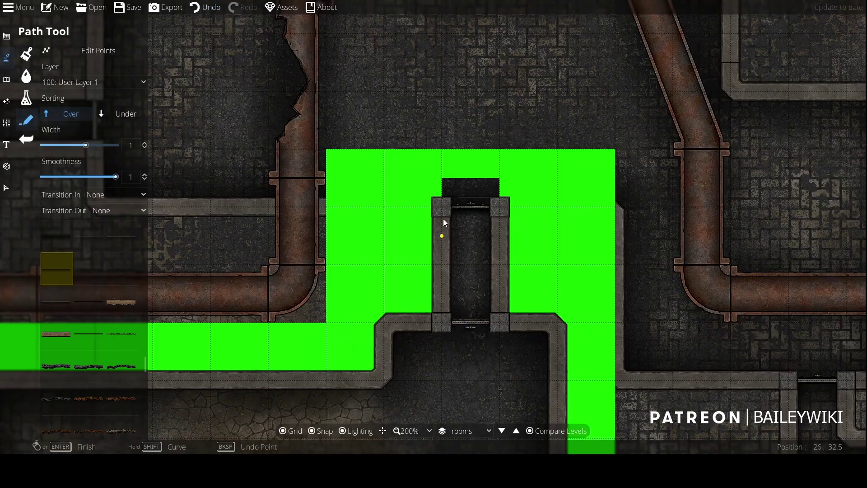
# - Look over the map from the new passage and the central pipes down to the long southern room and its neighboring channel
pyautogui.scroll(3, 506, 235)
pyautogui.scroll(-5, 464, 170)
pyautogui.scroll(-4, 482, 310)
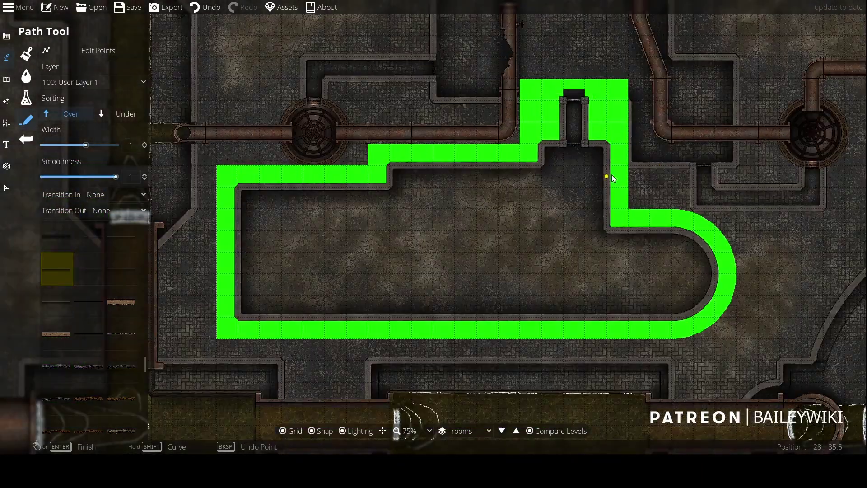
pyautogui.scroll(-2, 566, 209)
pyautogui.moveTo(636, 161); pyautogui.dragTo(533, 257)
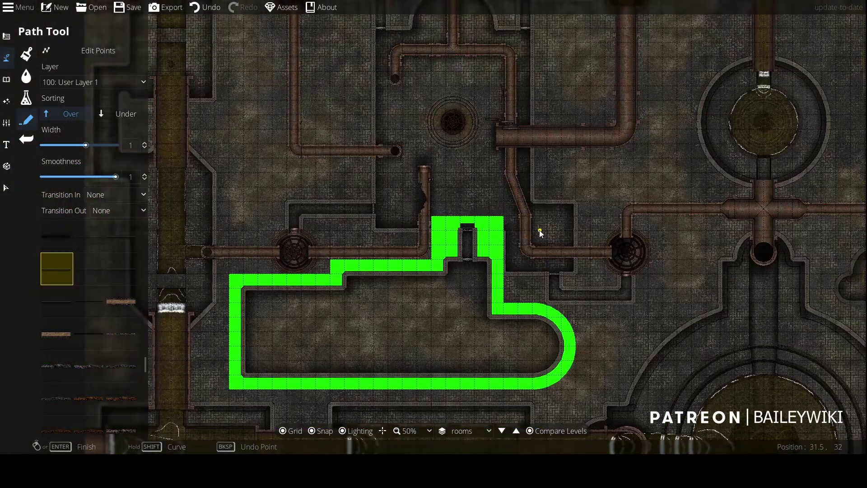
pyautogui.moveTo(519, 189); pyautogui.dragTo(457, 232)
pyautogui.moveTo(411, 132)
pyautogui.mouseDown()
pyautogui.moveTo(379, 246)
pyautogui.moveTo(449, 122)
pyautogui.mouseUp()
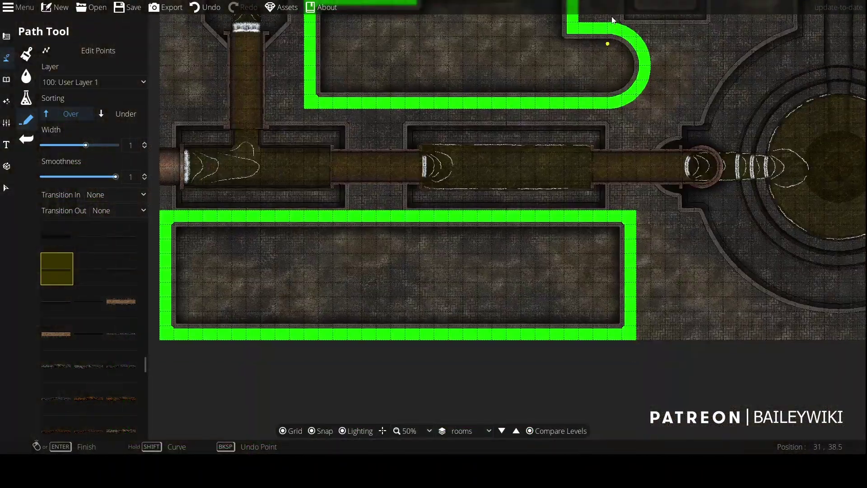
pyautogui.scroll(3, 337, 201)
pyautogui.moveTo(249, 176); pyautogui.dragTo(411, 273)
pyautogui.scroll(-1, 405, 303)
pyautogui.scroll(-1, 411, 273)
pyautogui.moveTo(509, 300); pyautogui.dragTo(209, 298)
pyautogui.scroll(2, 380, 226)
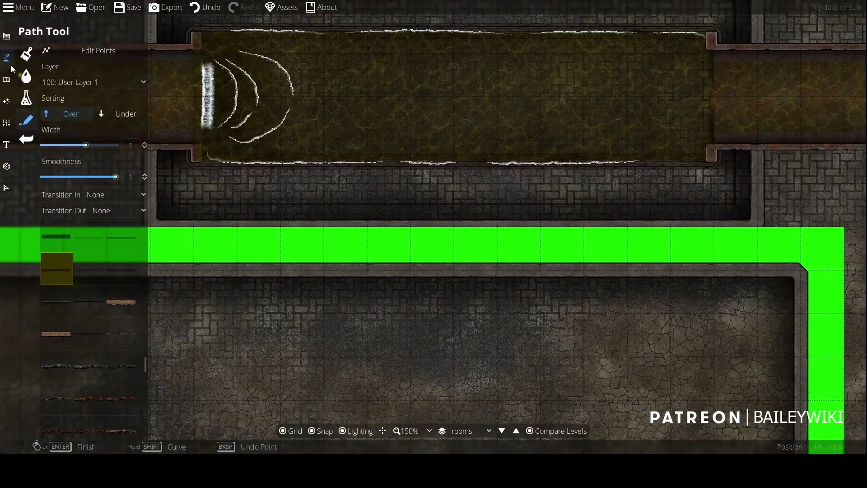
# - Add points to the southern room's upper wall and pull that section up to the channel room's wall as a narrow opening
pyautogui.click(50, 74)
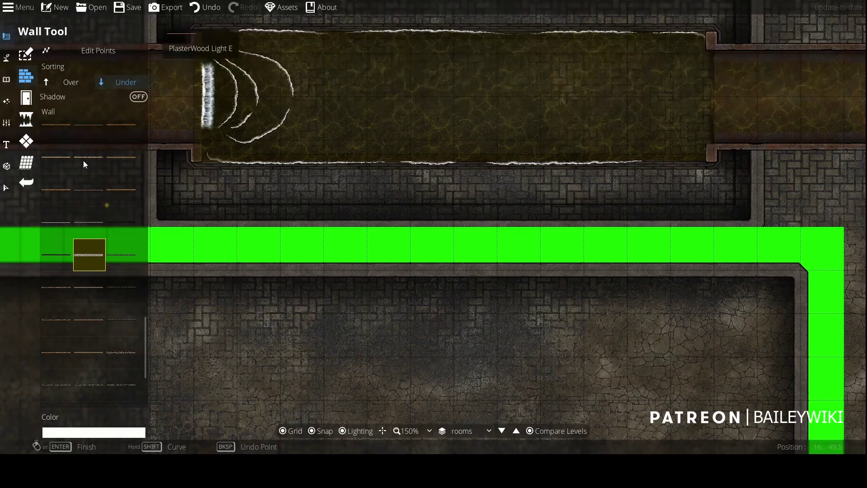
pyautogui.click(90, 51)
pyautogui.click(374, 271)
pyautogui.click(409, 270)
pyautogui.moveTo(392, 270); pyautogui.dragTo(410, 226)
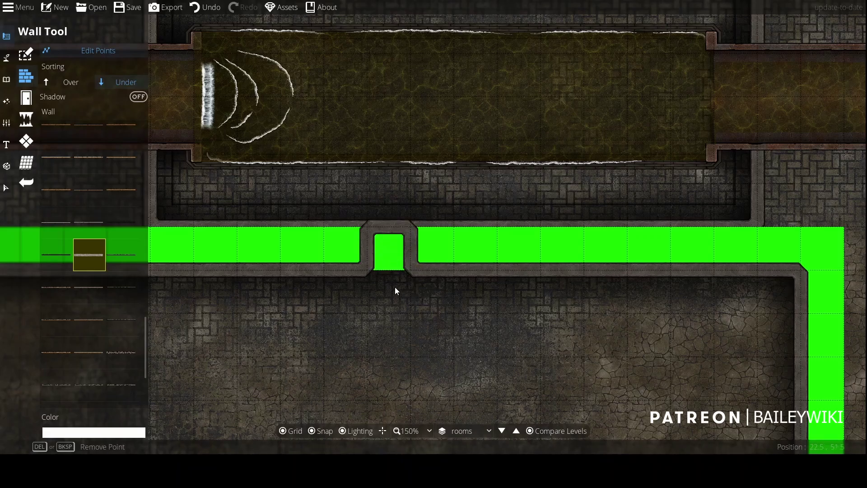
pyautogui.moveTo(408, 305); pyautogui.dragTo(415, 314)
pyautogui.scroll(2, 409, 316)
pyautogui.scroll(-2, 406, 313)
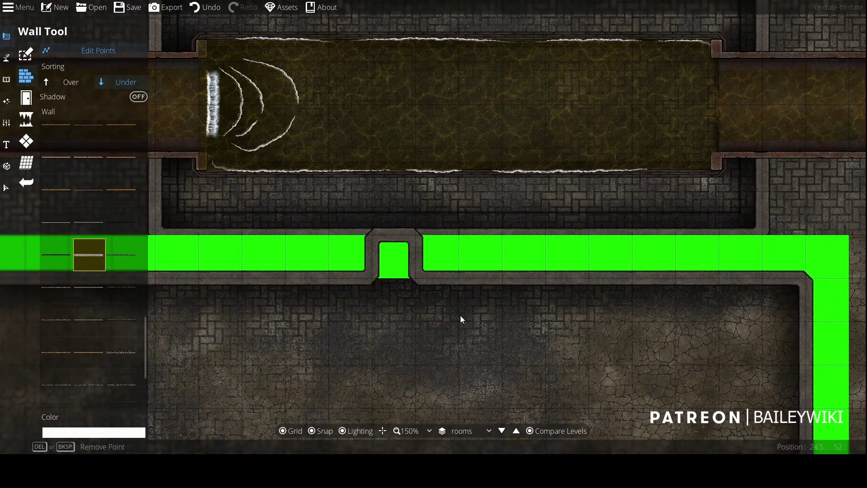
# - Try to draw a short straight wall across the top of the new opening
pyautogui.scroll(4, 405, 283)
pyautogui.click(242, 130)
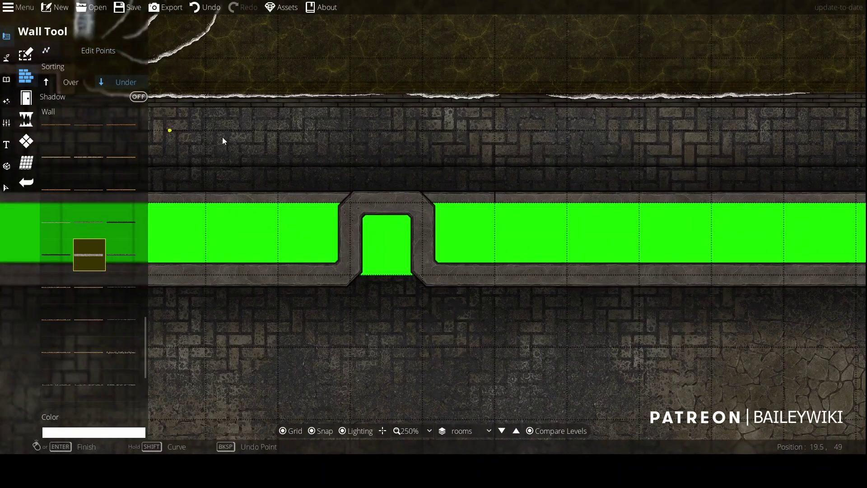
pyautogui.click(313, 203)
pyautogui.doubleClick(455, 206)
pyautogui.click(204, 7)
# - Draw a straight wall two squares long across the opening's top with color 9e9e9e, Over sorting and shadow off
pyautogui.click(102, 431)
pyautogui.hotkey('ctrl', 'v')
pyautogui.click(120, 418)
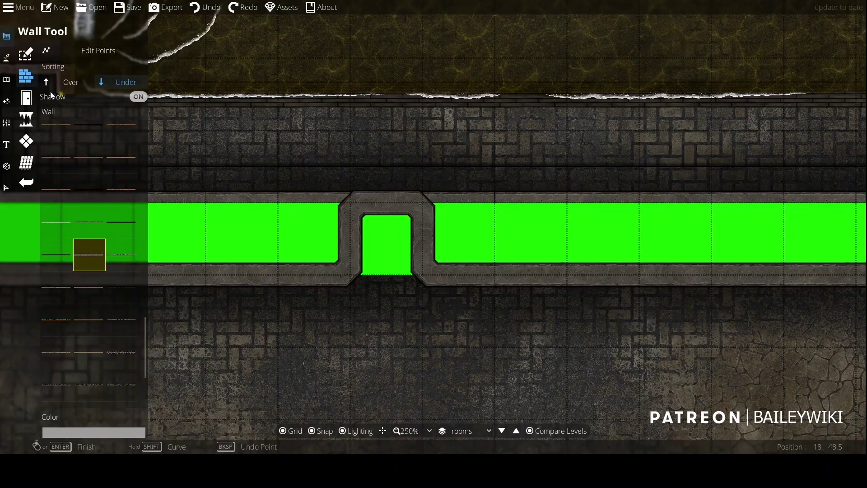
pyautogui.click(63, 83)
pyautogui.click(141, 98)
pyautogui.click(317, 204)
pyautogui.click(456, 204)
pyautogui.rightClick(457, 204)
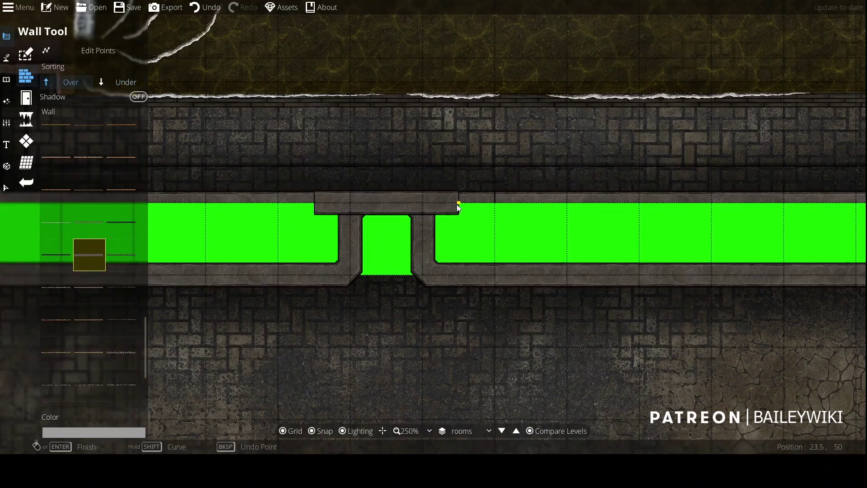
pyautogui.scroll(3, 346, 319)
pyautogui.scroll(-3, 348, 321)
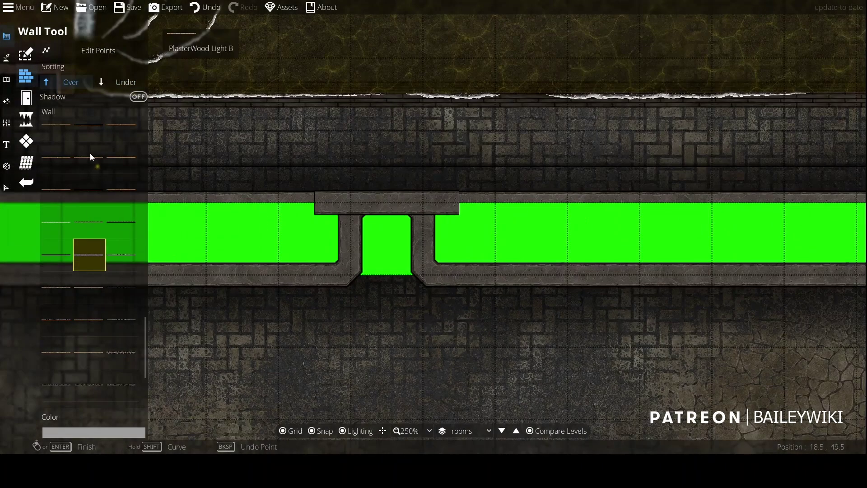
# - Fill the narrow opening above the southern room with the dark brick floor pattern on layer 100: User Layer 1
pyautogui.click(99, 50)
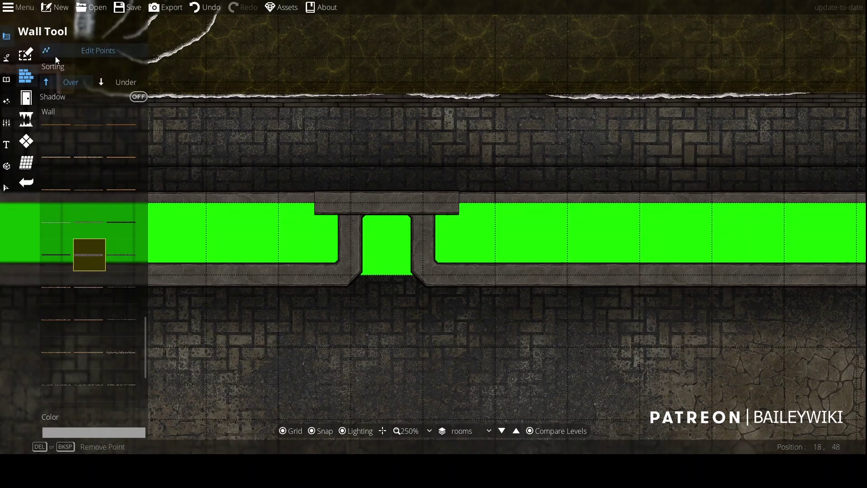
pyautogui.click(26, 141)
pyautogui.click(364, 278)
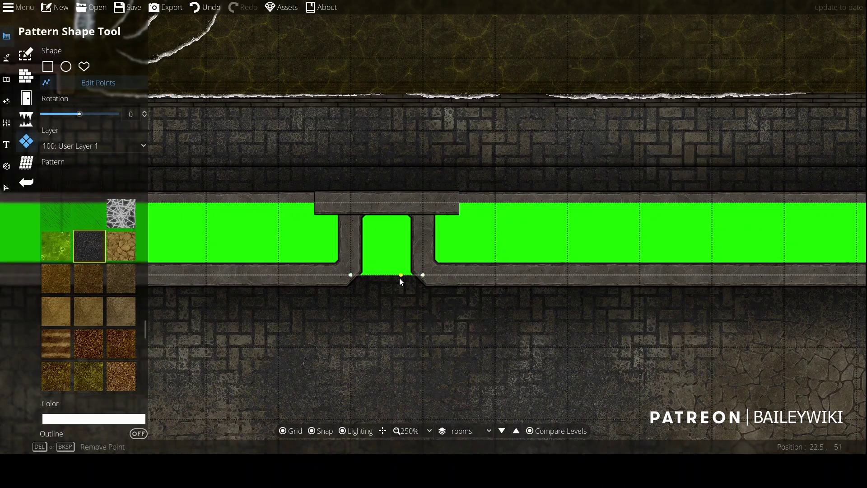
pyautogui.moveTo(398, 278); pyautogui.dragTo(346, 208)
pyautogui.moveTo(384, 237); pyautogui.dragTo(422, 206)
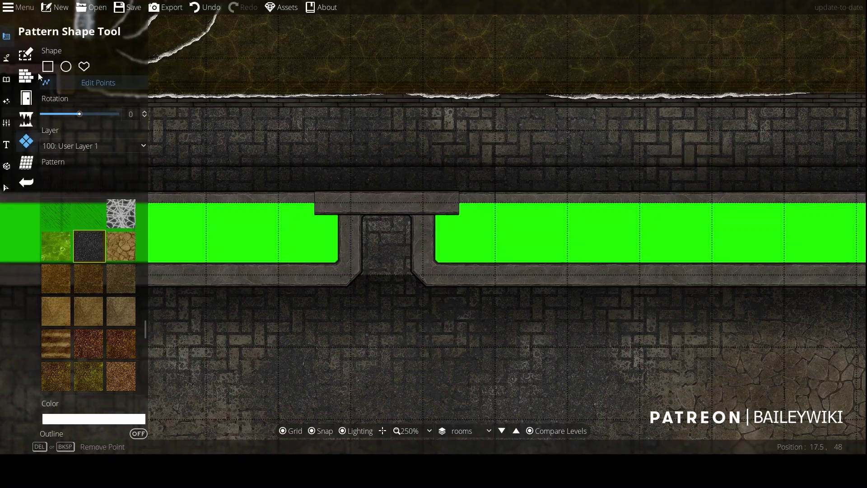
# - Prepare the Path tool for new paths on layer 400: User Layer 4, with point editing turned off
pyautogui.click(6, 58)
pyautogui.click(54, 118)
pyautogui.click(98, 51)
pyautogui.scroll(-3, 339, 307)
pyautogui.moveTo(706, 290); pyautogui.dragTo(344, 291)
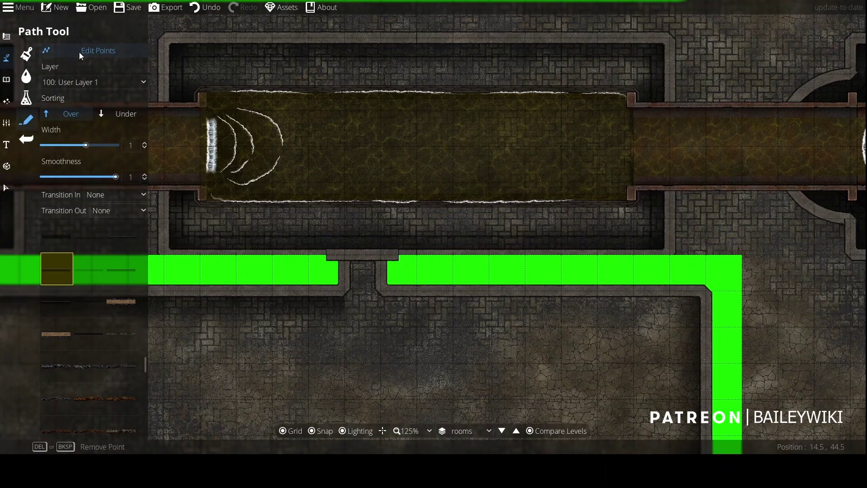
pyautogui.click(93, 82)
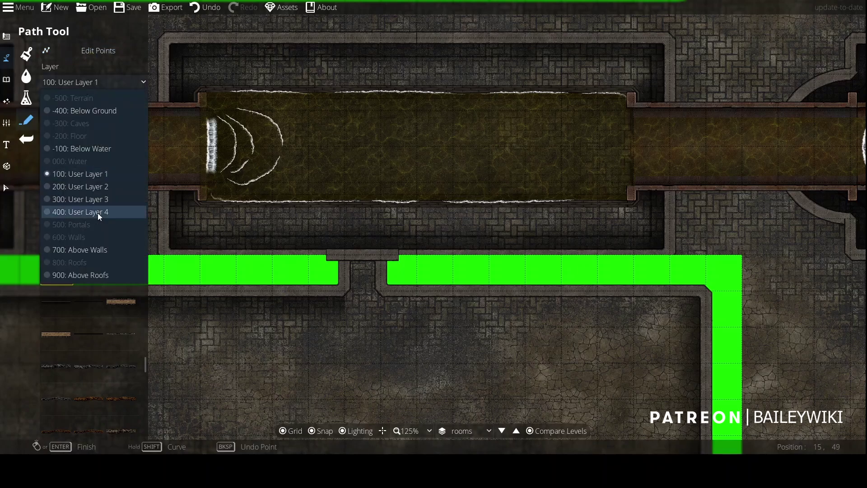
pyautogui.click(75, 212)
# - Try to draw a straight path along the southern room's upper wall, starting at the opening, and undo it
pyautogui.click(384, 292)
pyautogui.click(560, 292)
pyautogui.rightClick(560, 292)
pyautogui.hotkey('ctrl', 'z')
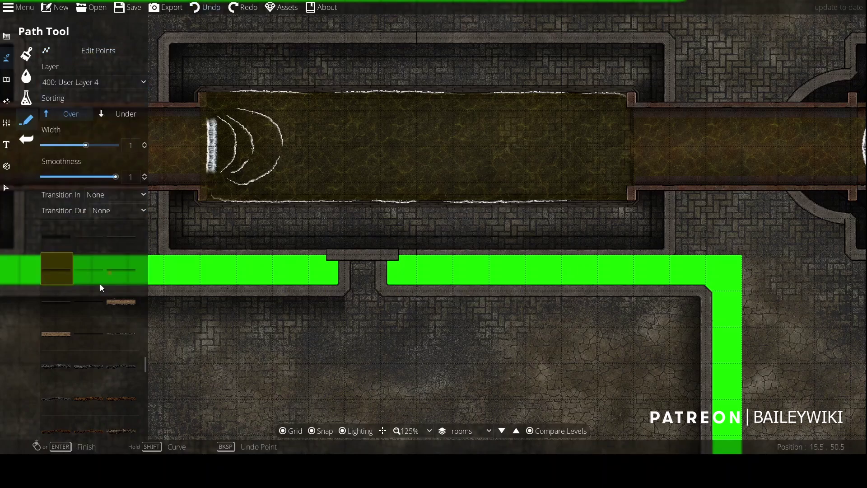
# - Draw a soft shadow path of width 1 along the southern room's upper wall beside the opening
pyautogui.click(58, 302)
pyautogui.click(379, 294)
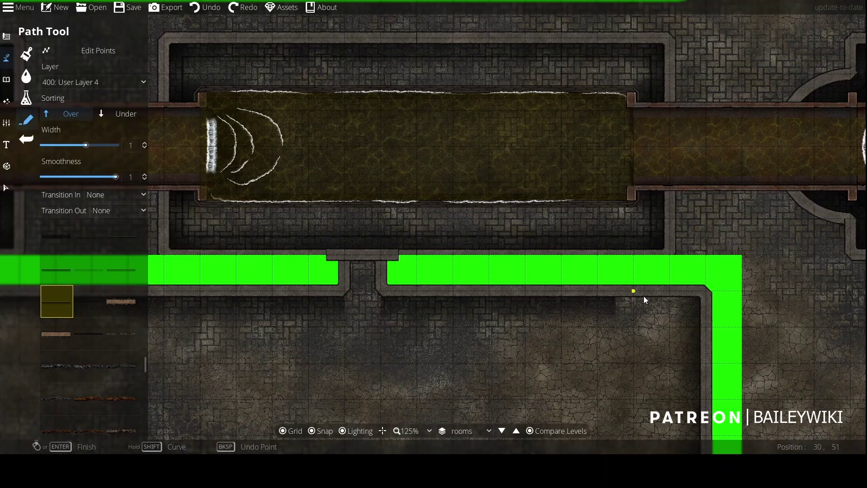
pyautogui.rightClick(645, 300)
# - Set the path width to 0.5 and shade the inside of the narrow opening with the shadow path
pyautogui.click(130, 146)
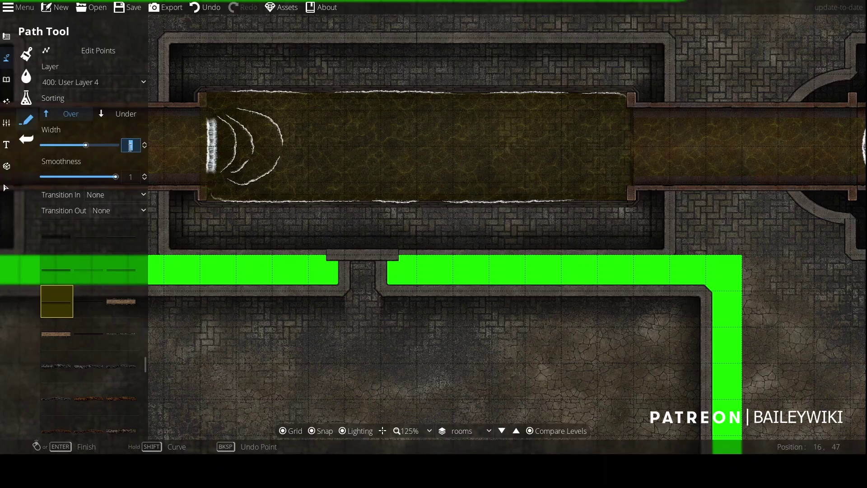
pyautogui.press('Return')
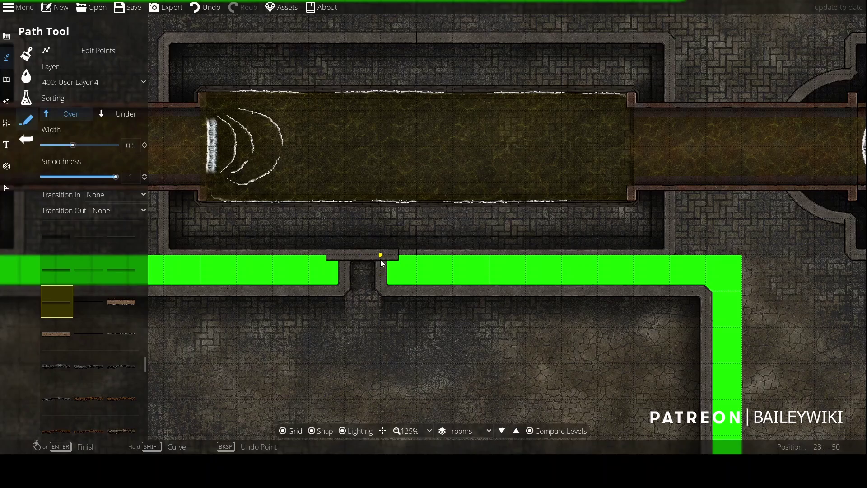
pyautogui.scroll(2, 386, 280)
pyautogui.scroll(-2, 389, 280)
pyautogui.moveTo(388, 280); pyautogui.dragTo(391, 250)
# - Choose the square shadow object from the map's used objects and set its layer to 400: User Layer 4
pyautogui.click(6, 79)
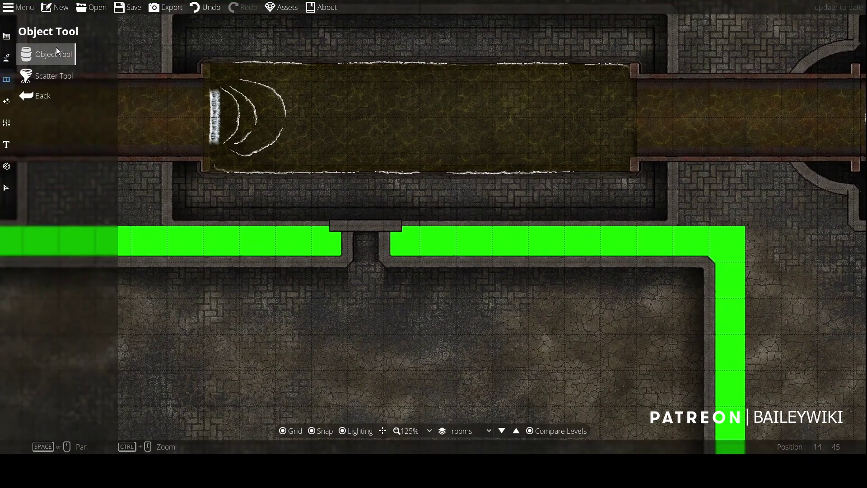
pyautogui.click(56, 47)
pyautogui.click(807, 46)
pyautogui.scroll(1, 811, 337)
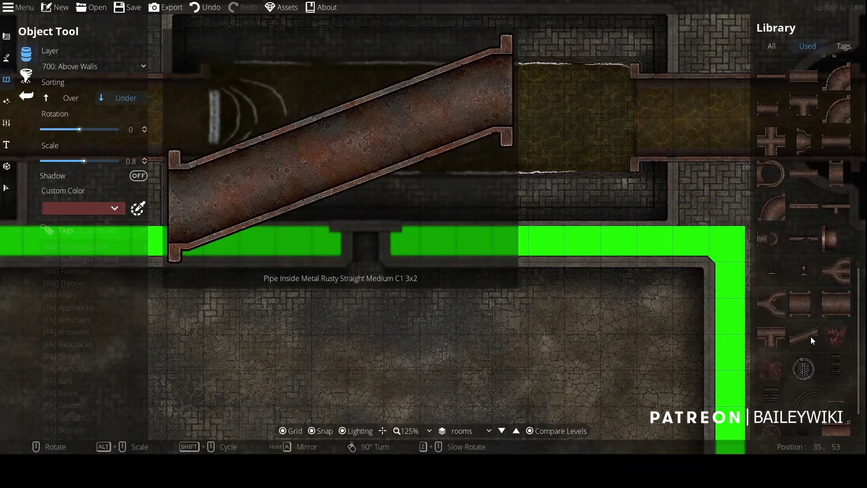
pyautogui.scroll(3, 811, 337)
pyautogui.moveTo(356, 399); pyautogui.dragTo(546, 453)
pyautogui.scroll(3, 859, 187)
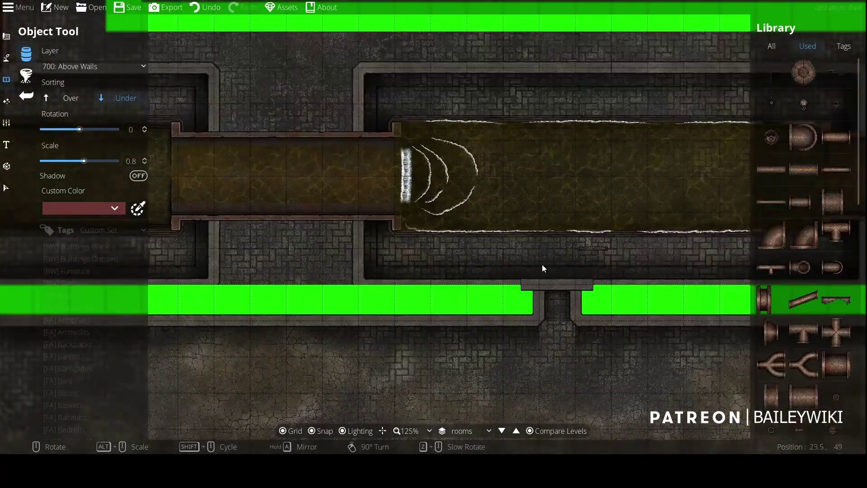
pyautogui.moveTo(542, 269); pyautogui.dragTo(578, 242)
pyautogui.click(771, 72)
pyautogui.click(108, 66)
pyautogui.click(83, 196)
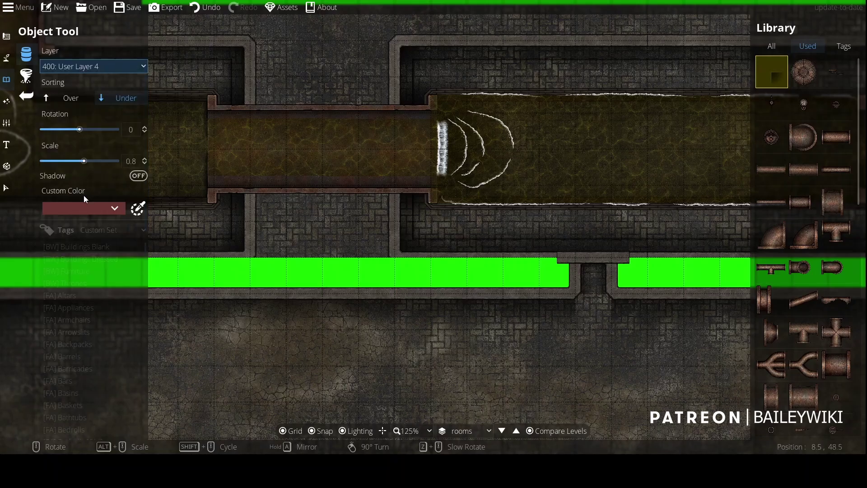
# - Place shadow objects at the opening's two lower corners with scale 1, turning the last one to -180
pyautogui.rightClick(585, 300)
pyautogui.rightClick(608, 275)
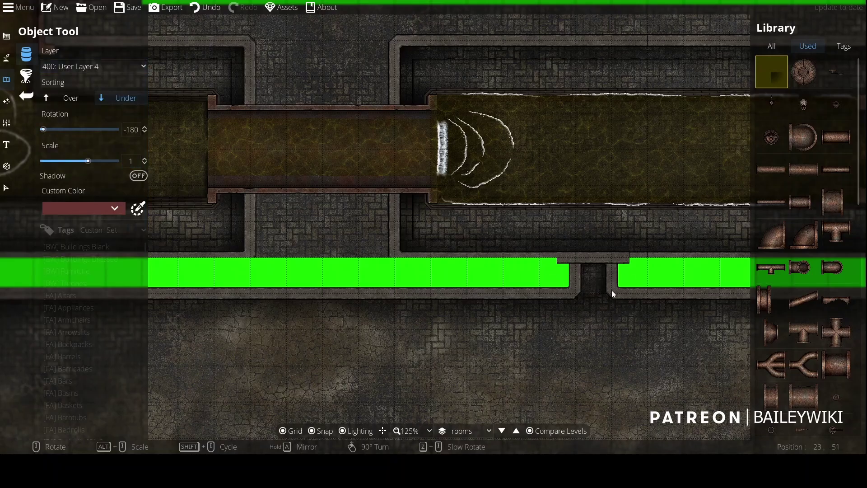
pyautogui.scroll(4, 626, 355)
# - Look over the map while going down from the rooms level through tanks to pipes, and hide the grid
pyautogui.scroll(-6, 627, 351)
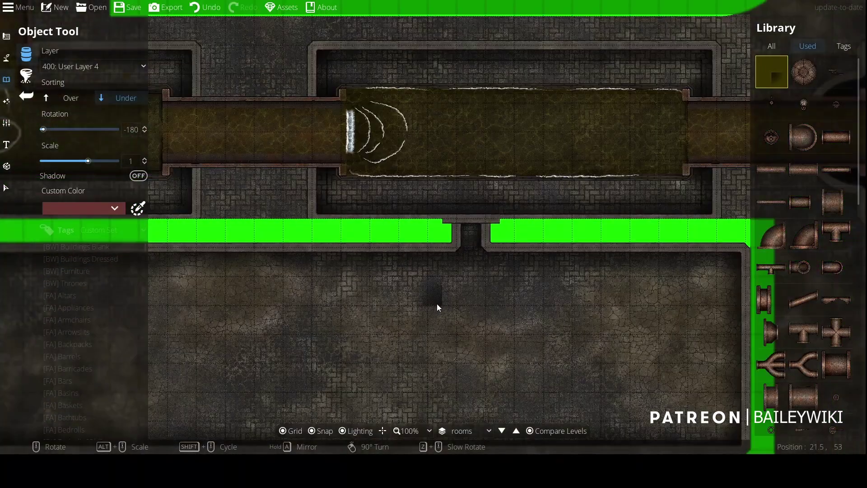
pyautogui.scroll(-4, 437, 307)
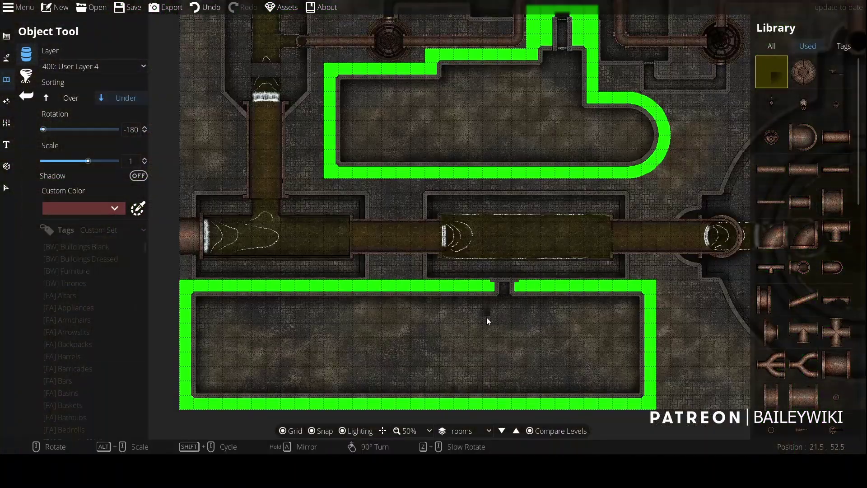
pyautogui.moveTo(486, 317); pyautogui.dragTo(485, 134)
pyautogui.scroll(4, 588, 304)
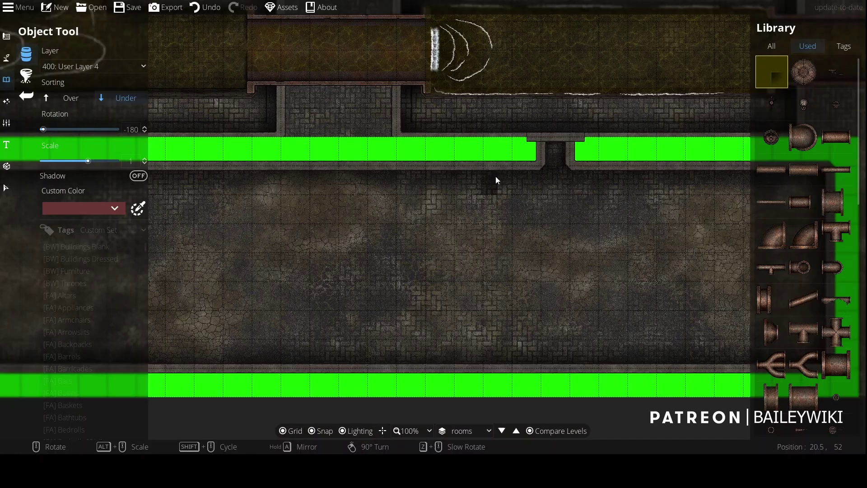
pyautogui.moveTo(450, 60); pyautogui.dragTo(470, 190)
pyautogui.scroll(-4, 470, 191)
pyautogui.moveTo(493, 116); pyautogui.dragTo(451, 256)
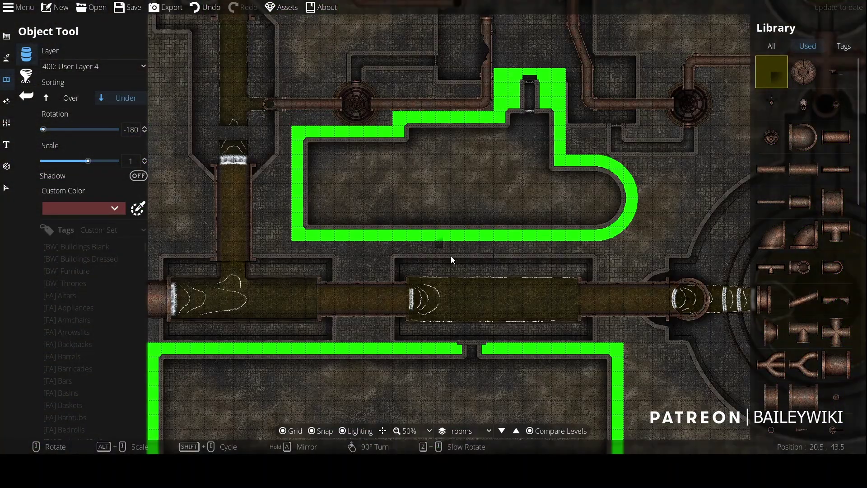
pyautogui.click(502, 431)
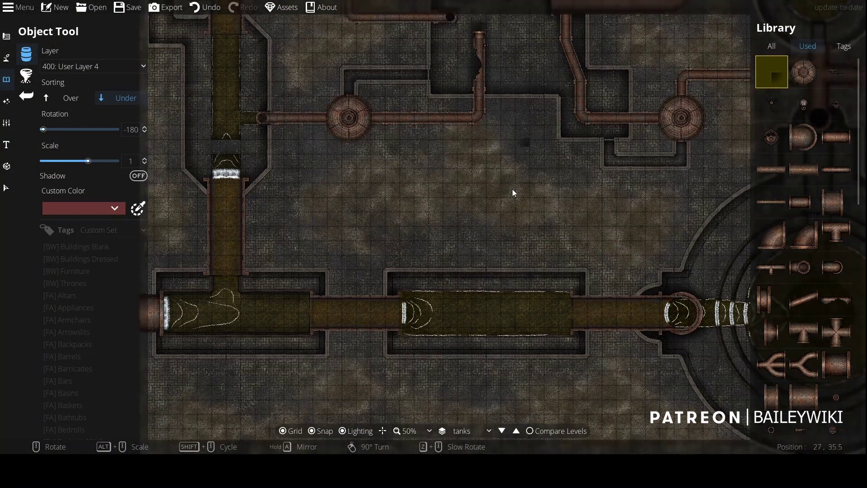
pyautogui.moveTo(512, 189); pyautogui.dragTo(455, 376)
pyautogui.click(502, 431)
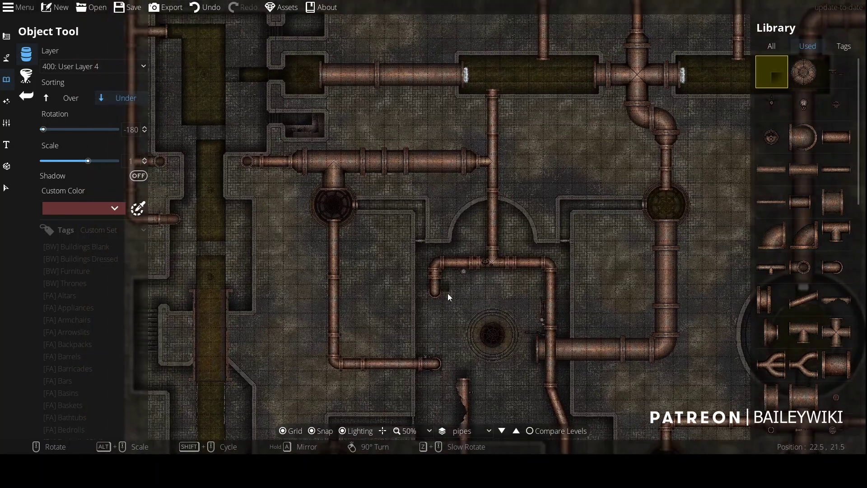
pyautogui.moveTo(448, 293); pyautogui.dragTo(411, 149)
pyautogui.click(294, 433)
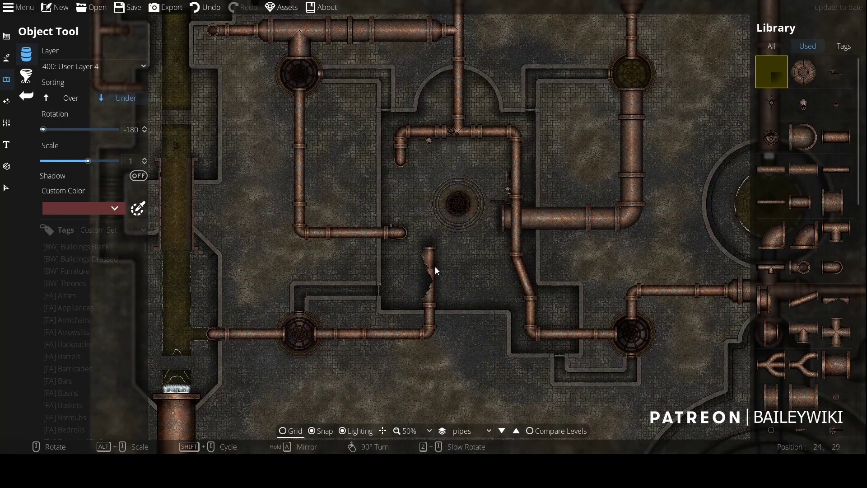
pyautogui.moveTo(469, 195); pyautogui.dragTo(286, 0)
pyautogui.moveTo(351, 188); pyautogui.dragTo(525, 370)
# - Export the Ground level as a PNG with the grid off, lighting on and Grid PPI set to 100 pixels
pyautogui.click(168, 7)
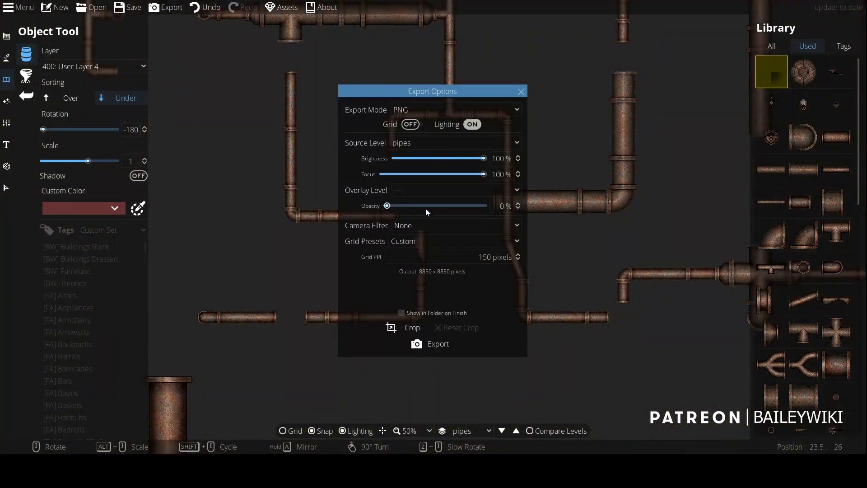
pyautogui.click(430, 141)
pyautogui.click(413, 158)
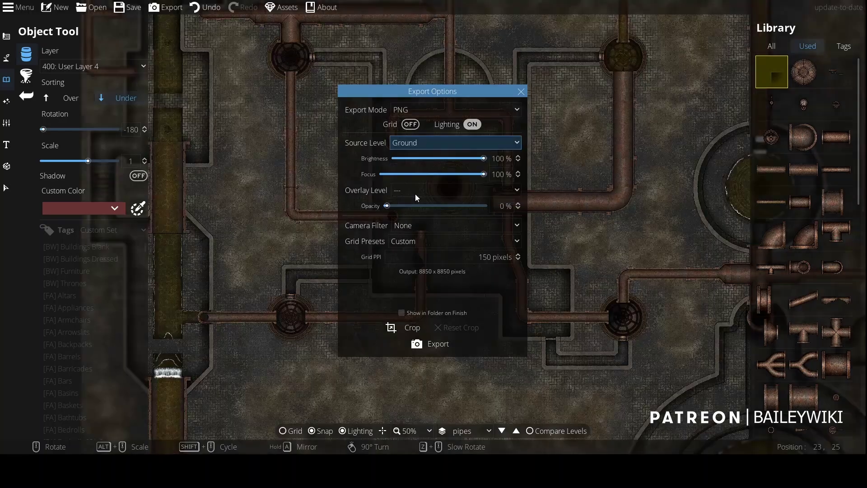
pyautogui.click(487, 257)
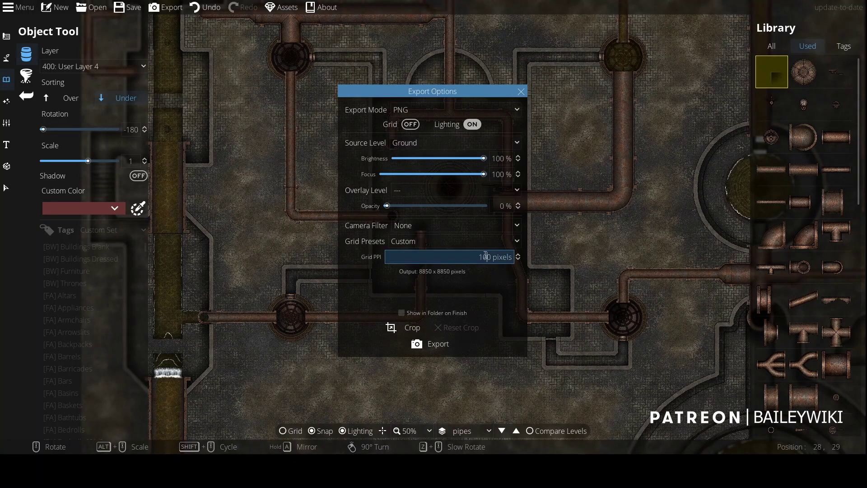
pyautogui.press('Tab')
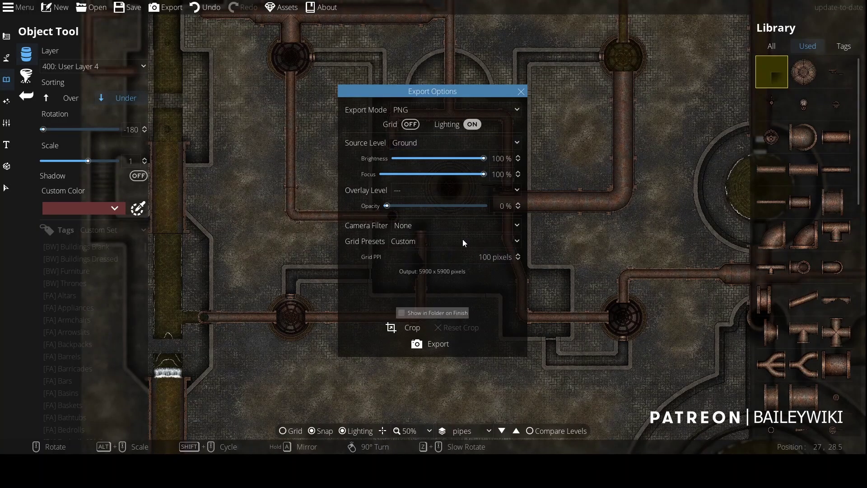
pyautogui.click(441, 348)
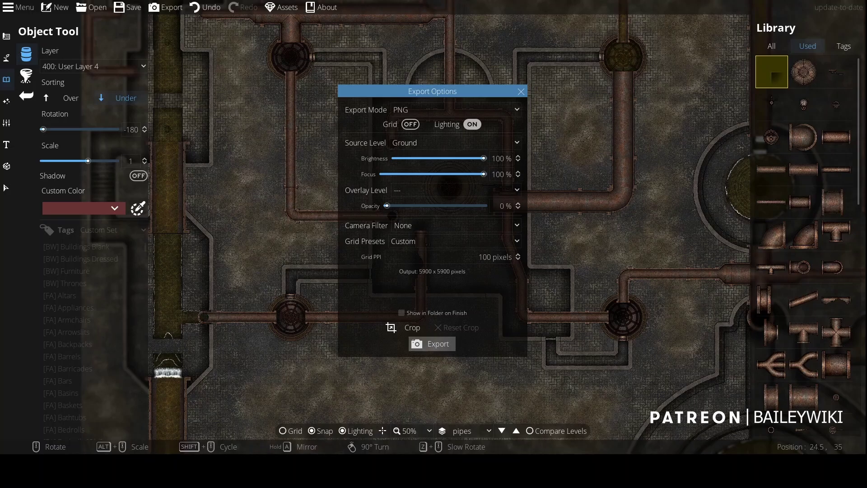
pyautogui.click(432, 344)
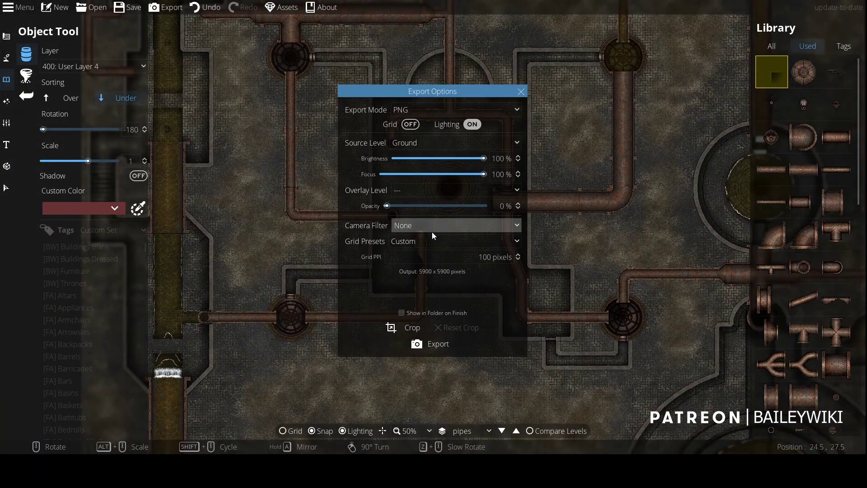
# - Export the pipes level as a PNG at 100 pixels per grid square
pyautogui.click(433, 142)
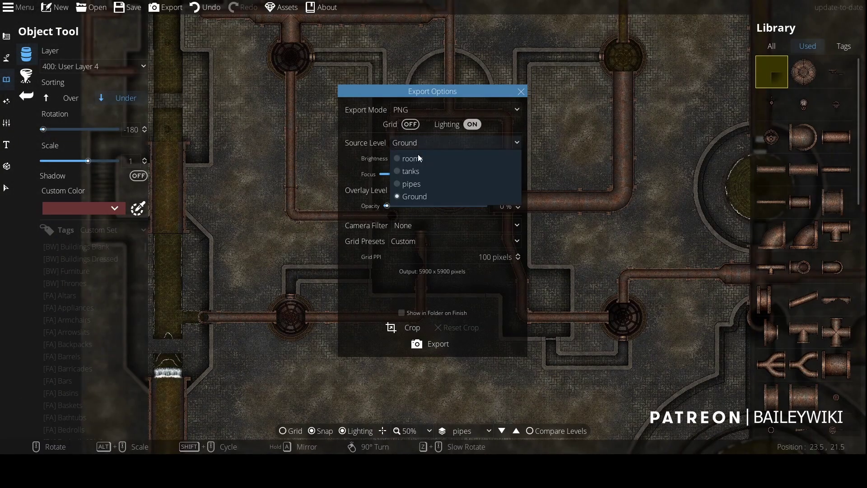
pyautogui.click(417, 184)
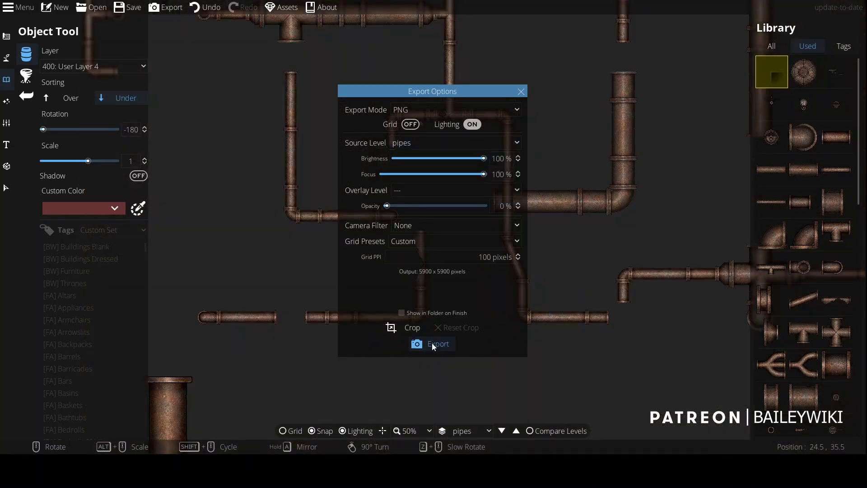
pyautogui.click(431, 343)
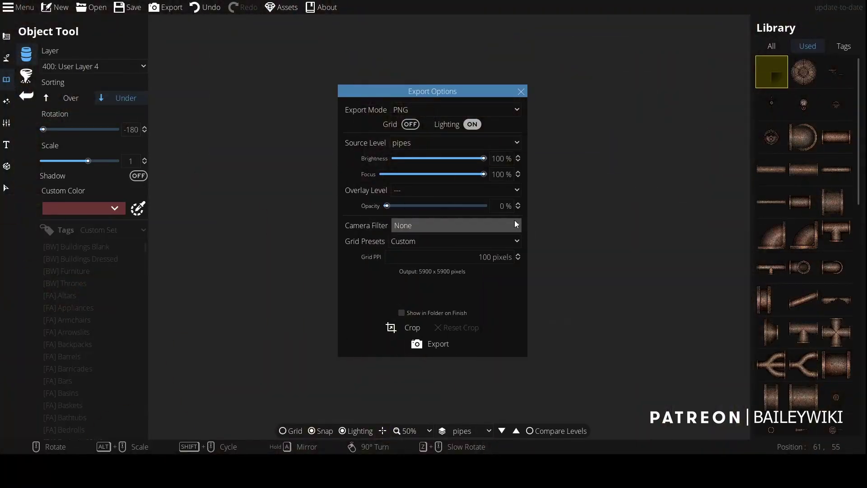
# - Export the tanks and rooms levels as PNGs with the same settings and close the export options
pyautogui.click(399, 327)
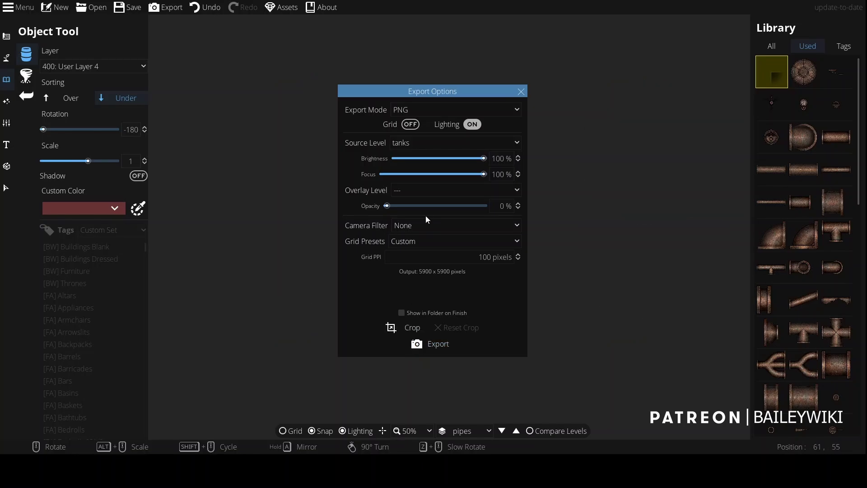
pyautogui.click(428, 144)
pyautogui.click(422, 158)
pyautogui.click(521, 91)
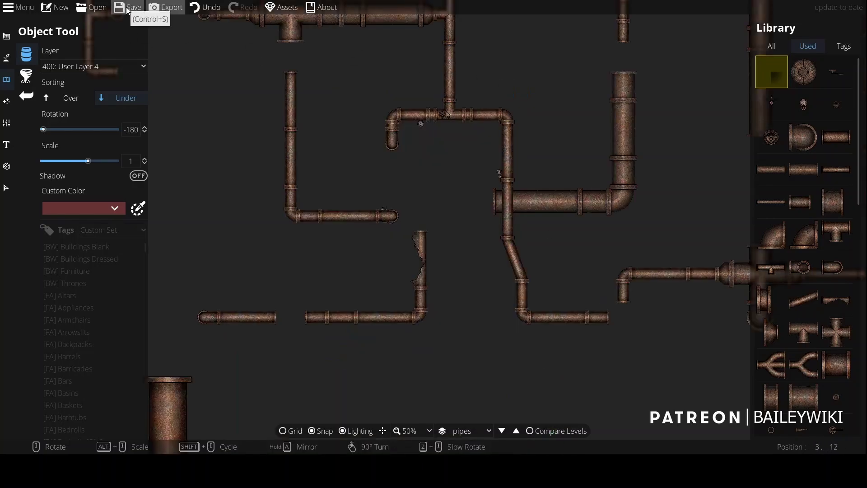